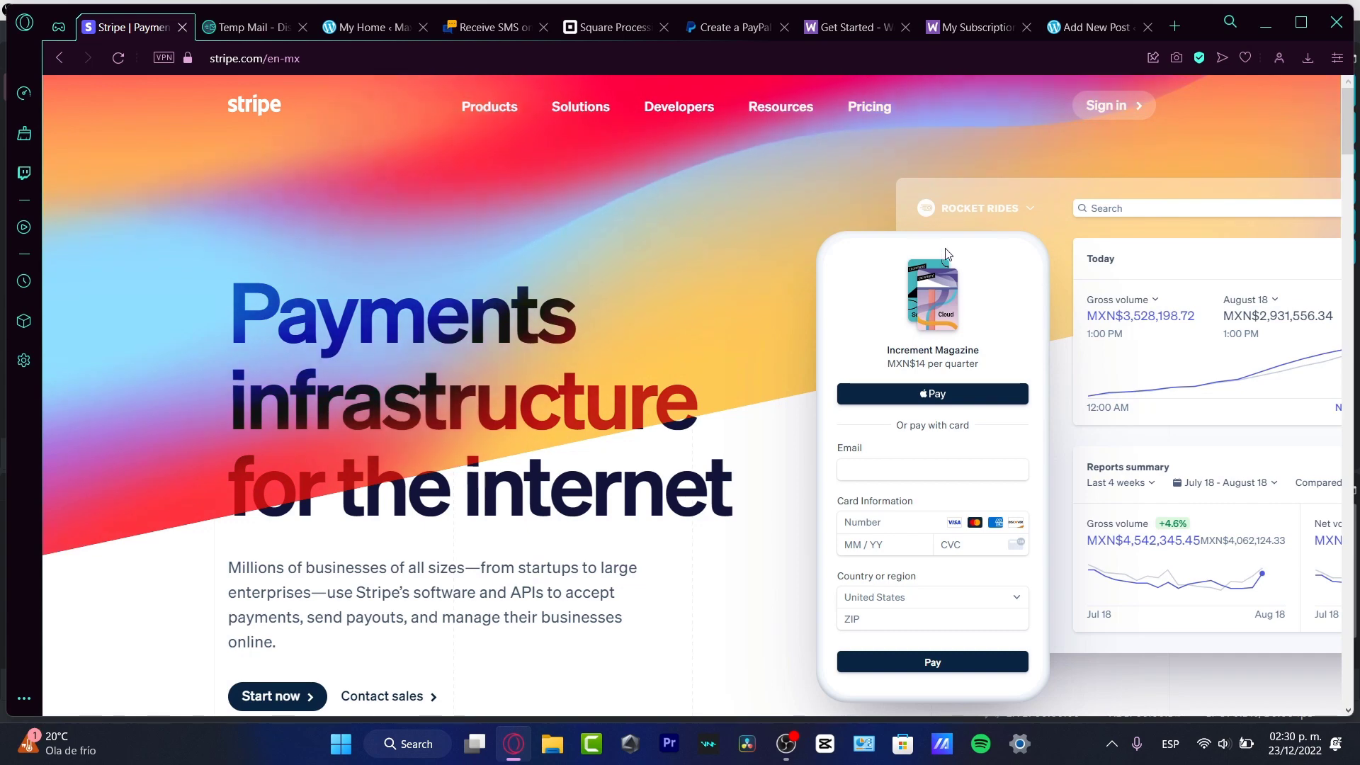
# Start a new Stripe sign-up and autofill the e-mail and full name fields
pyautogui.scroll(-3, 628, 463)
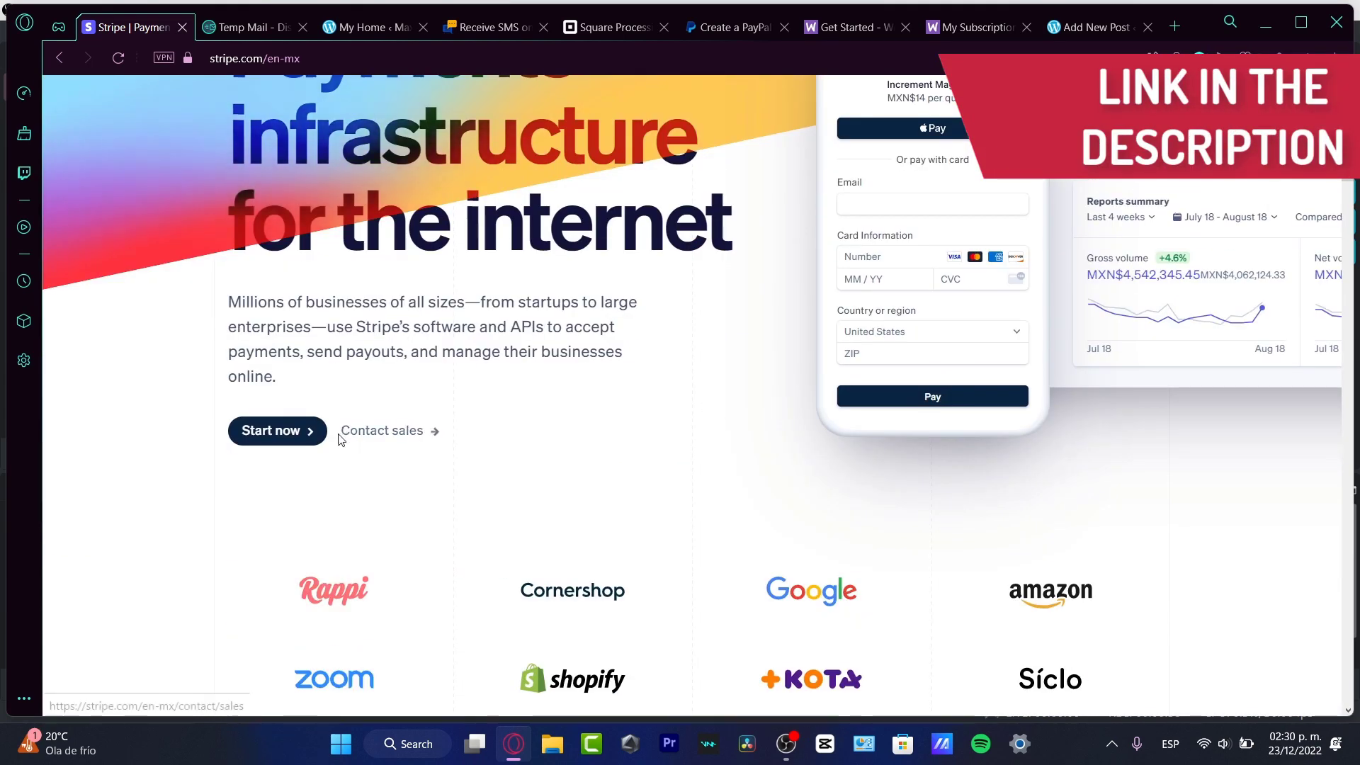
pyautogui.click(324, 431)
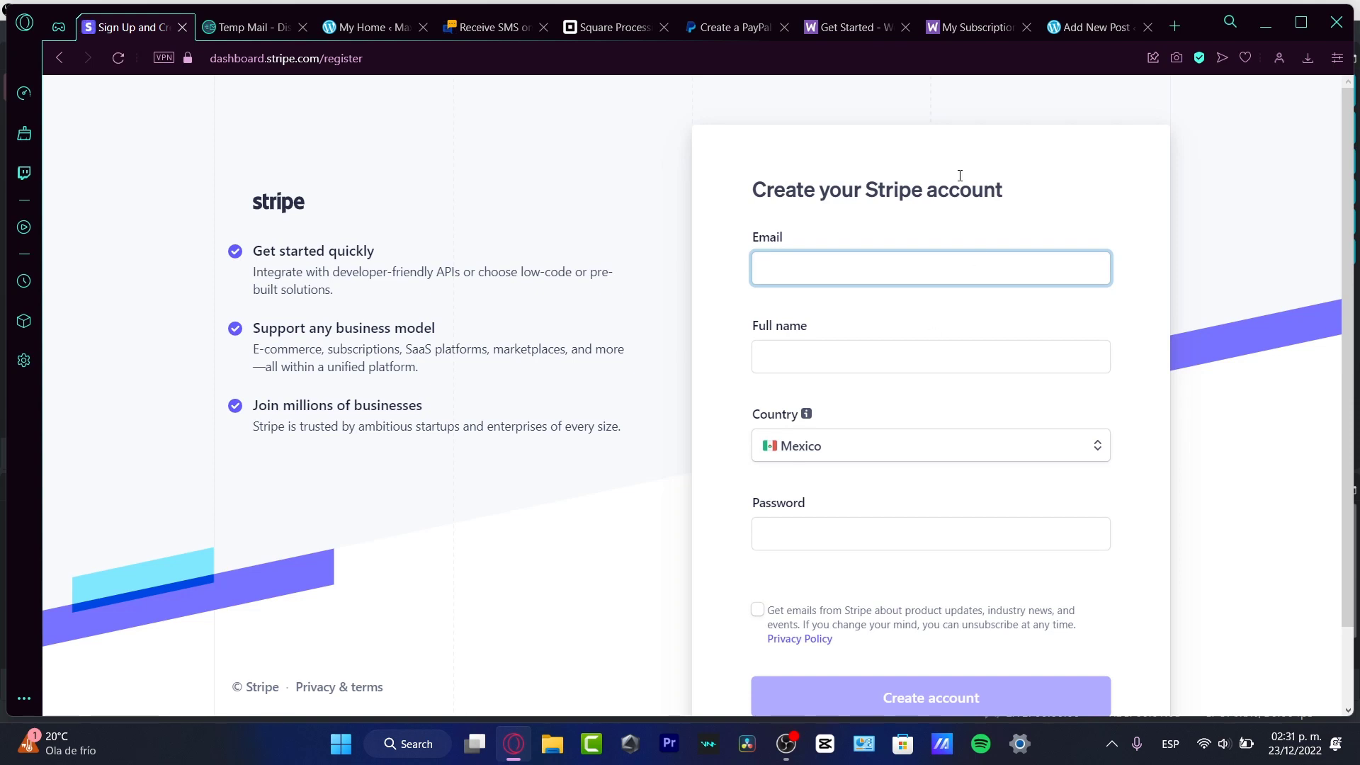
pyautogui.hotkey('ctrl', 'v')
pyautogui.click(918, 347)
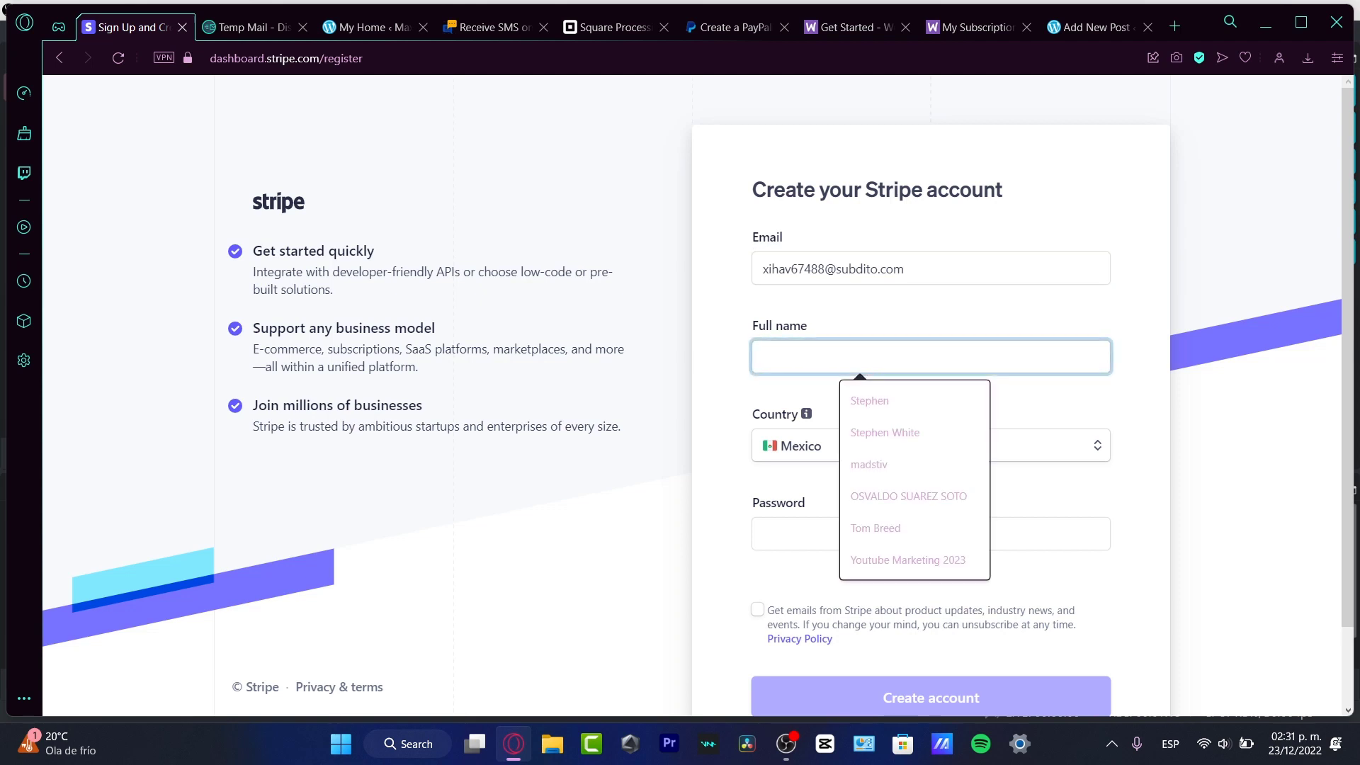
pyautogui.click(925, 528)
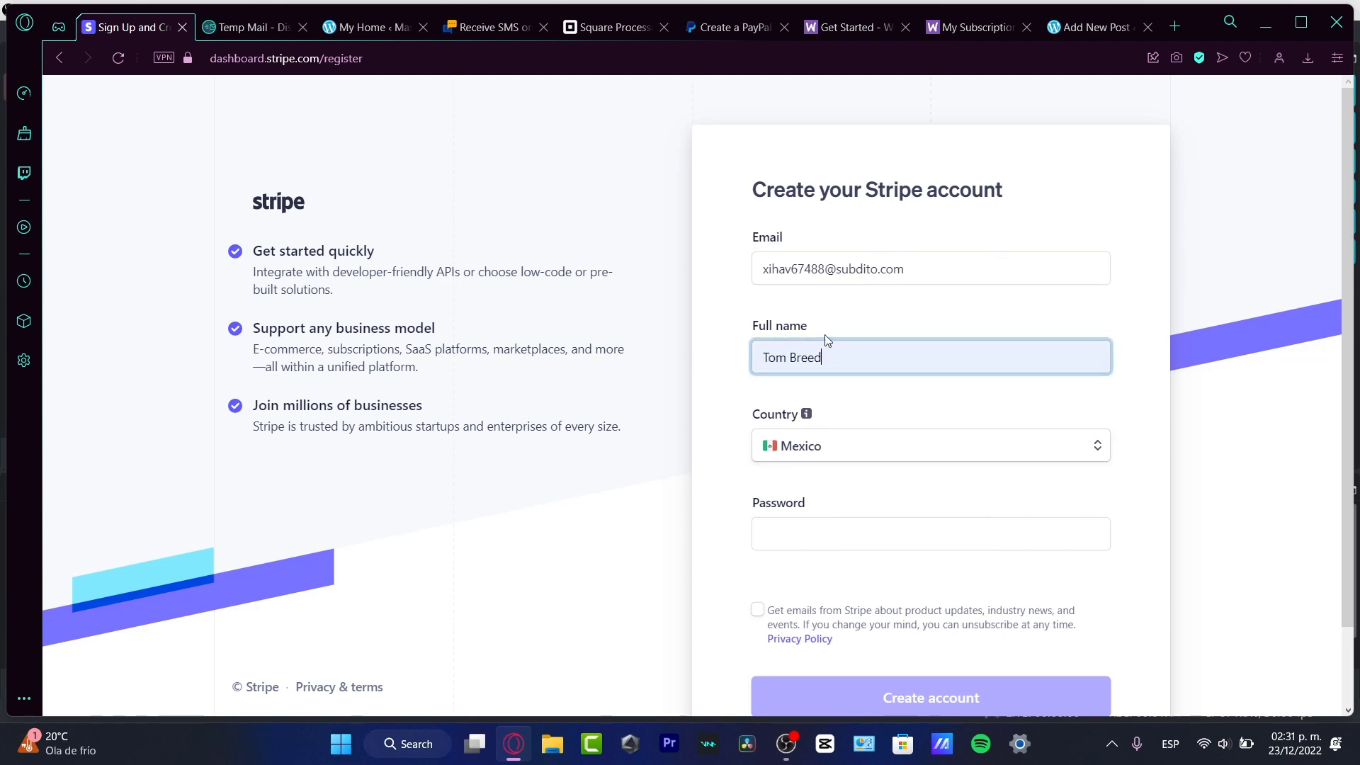
# Enter a short password and try to submit the sign-up form, which is rejected
pyautogui.moveTo(807, 414)
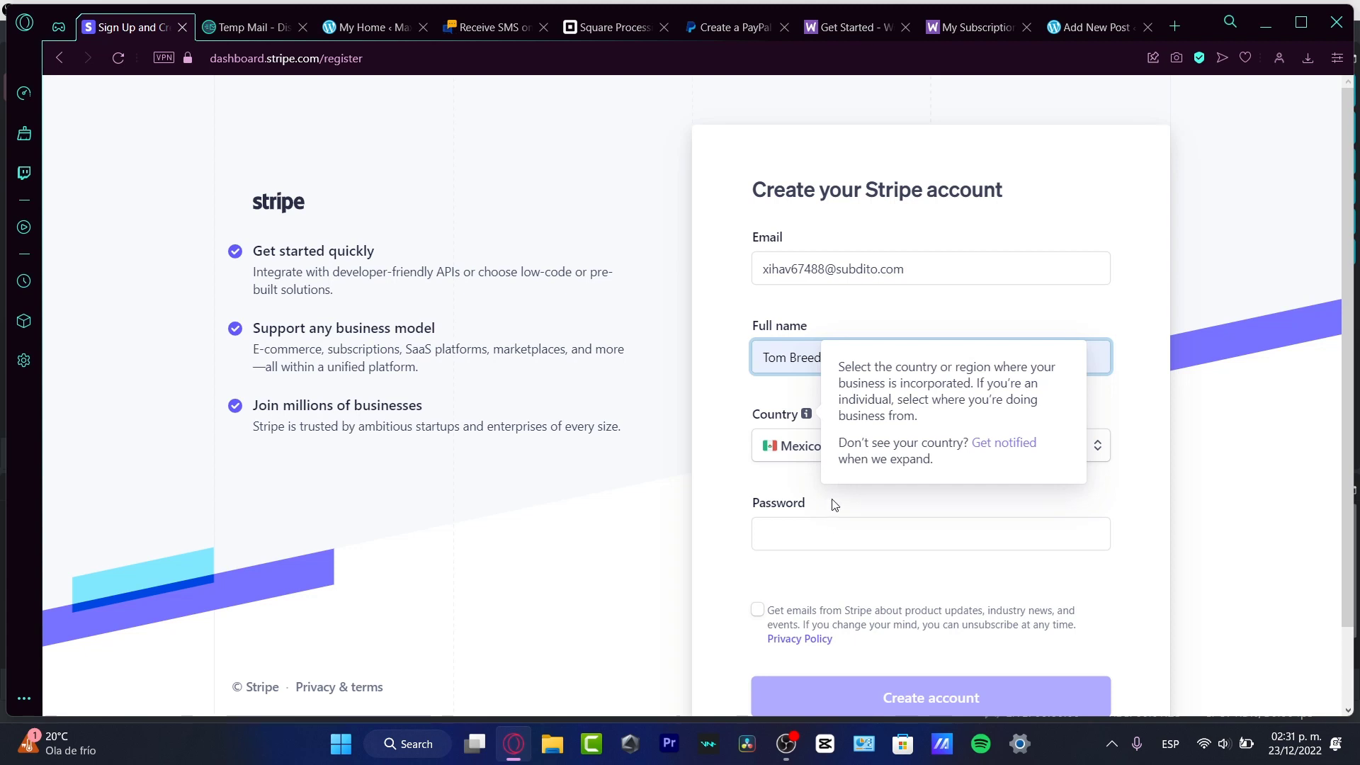
pyautogui.click(829, 534)
pyautogui.write('•••••••')
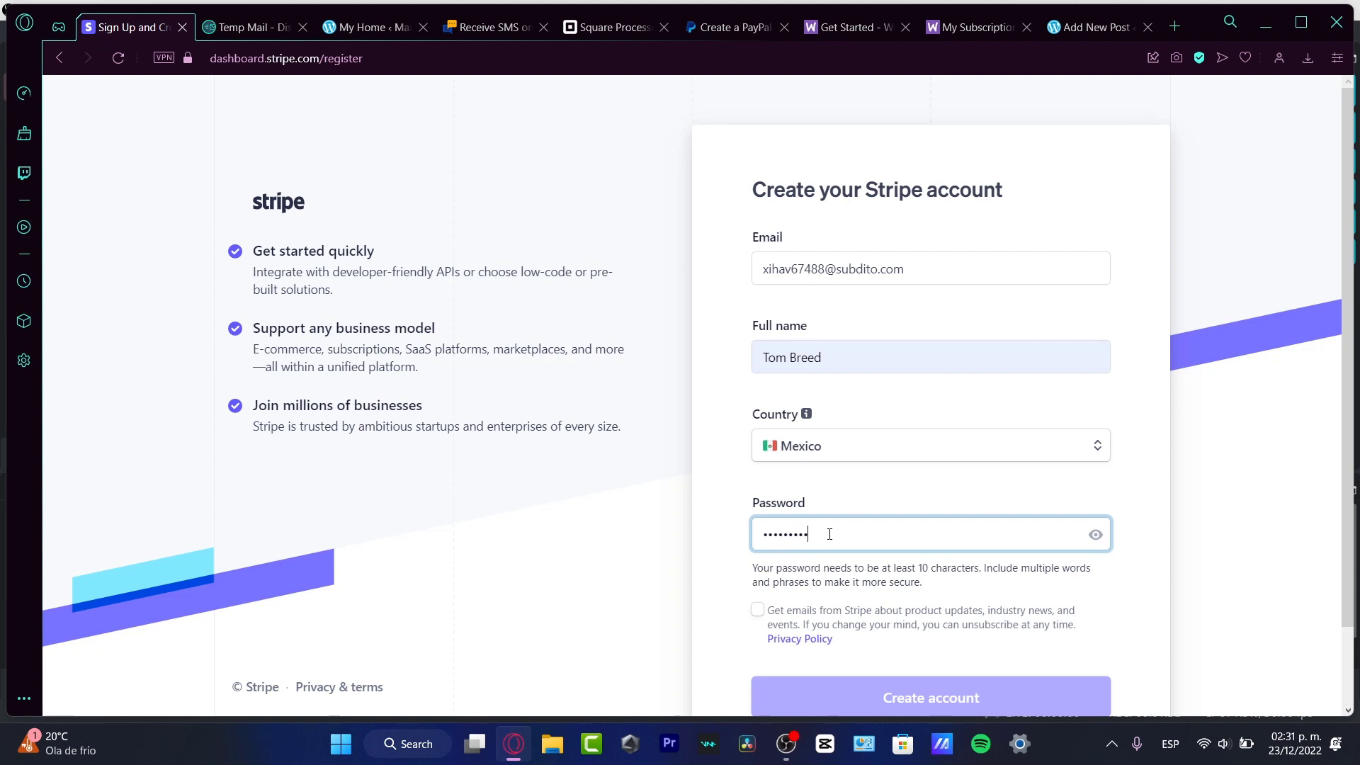
pyautogui.scroll(-2, 830, 534)
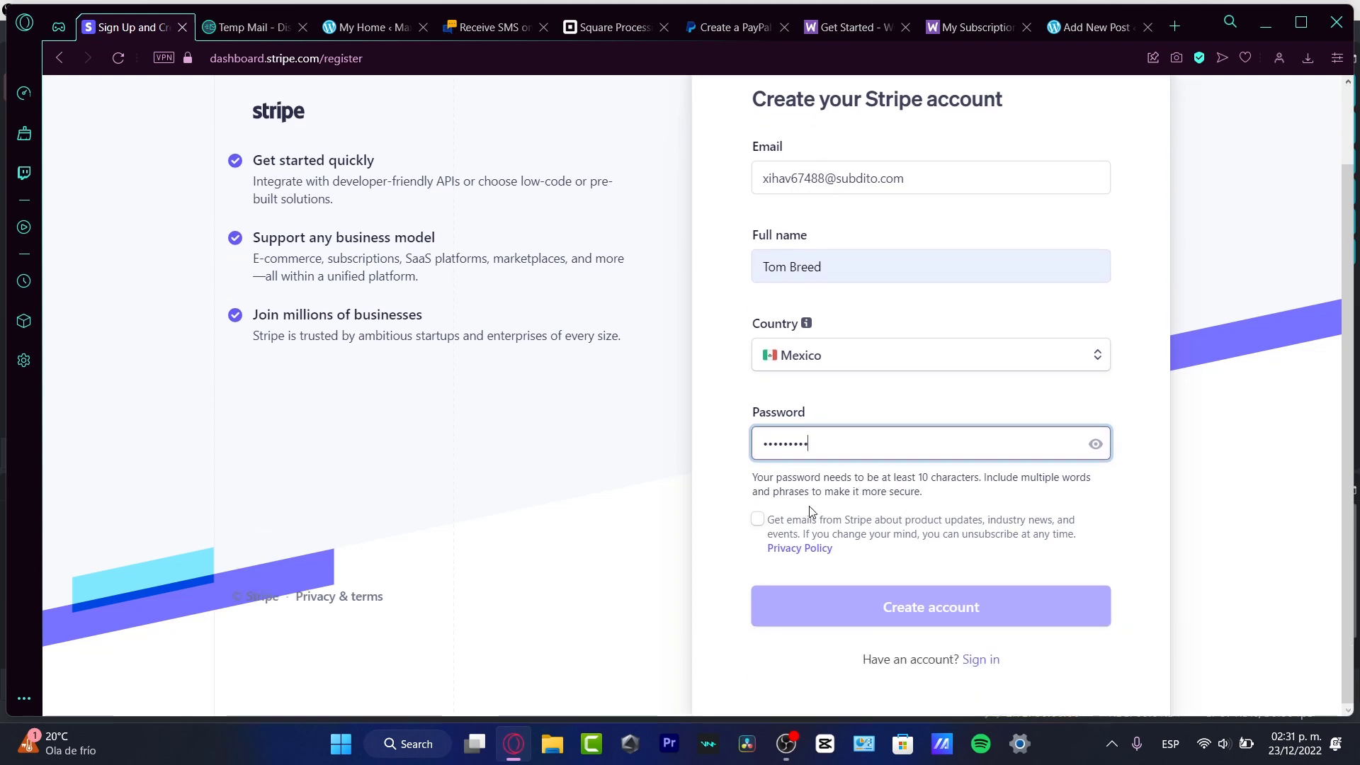
pyautogui.click(941, 605)
pyautogui.click(954, 454)
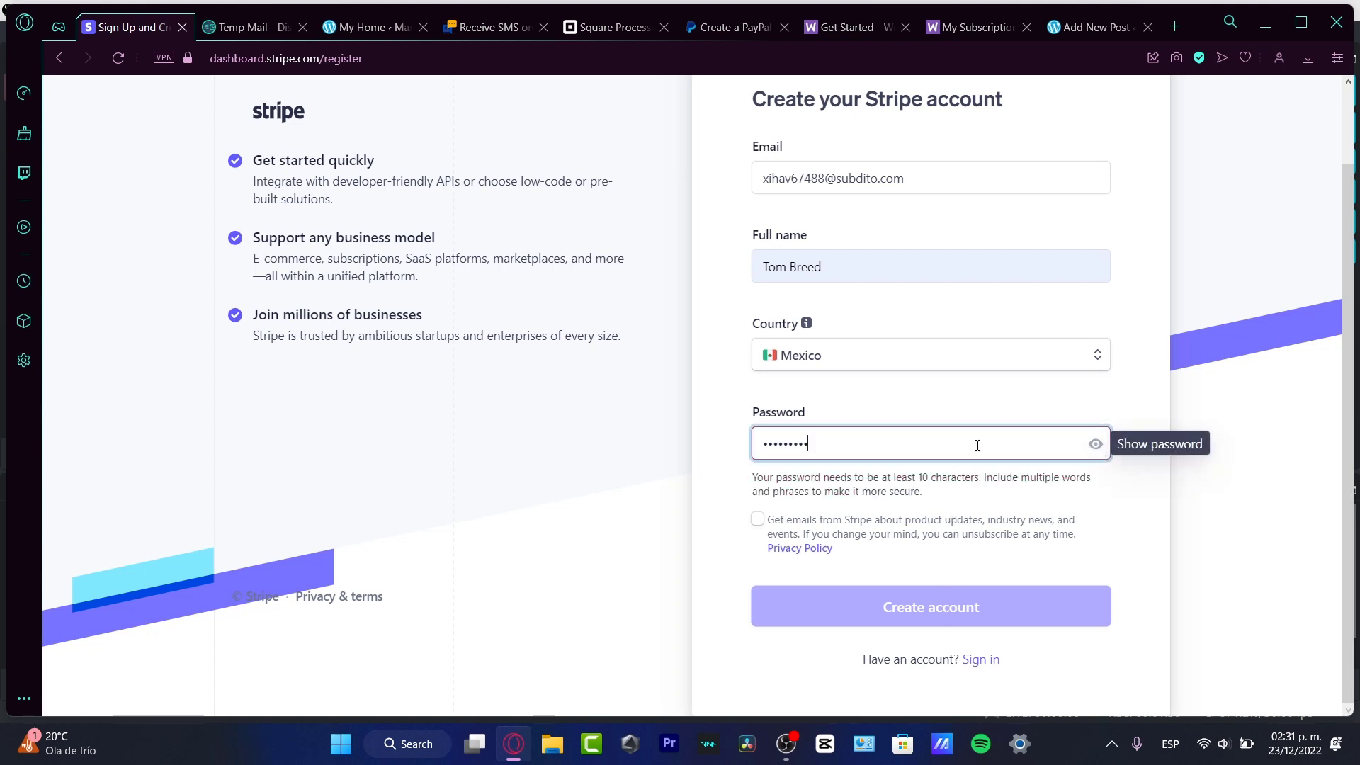
pyautogui.click(976, 593)
# Replace the weak password with a stronger one of 10+ characters and create the account
pyautogui.click(918, 443)
pyautogui.hotkey('ctrl', 'a')
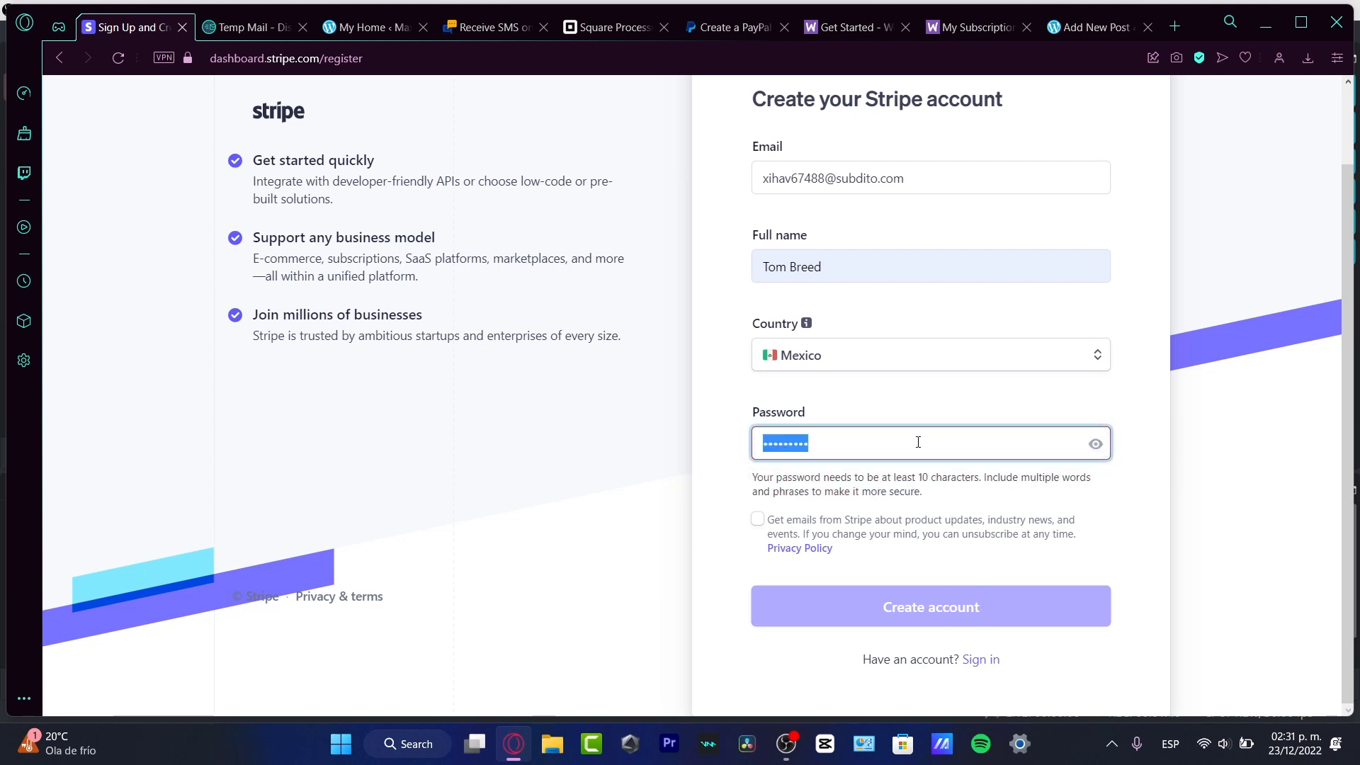
pyautogui.write('•••••••••••')
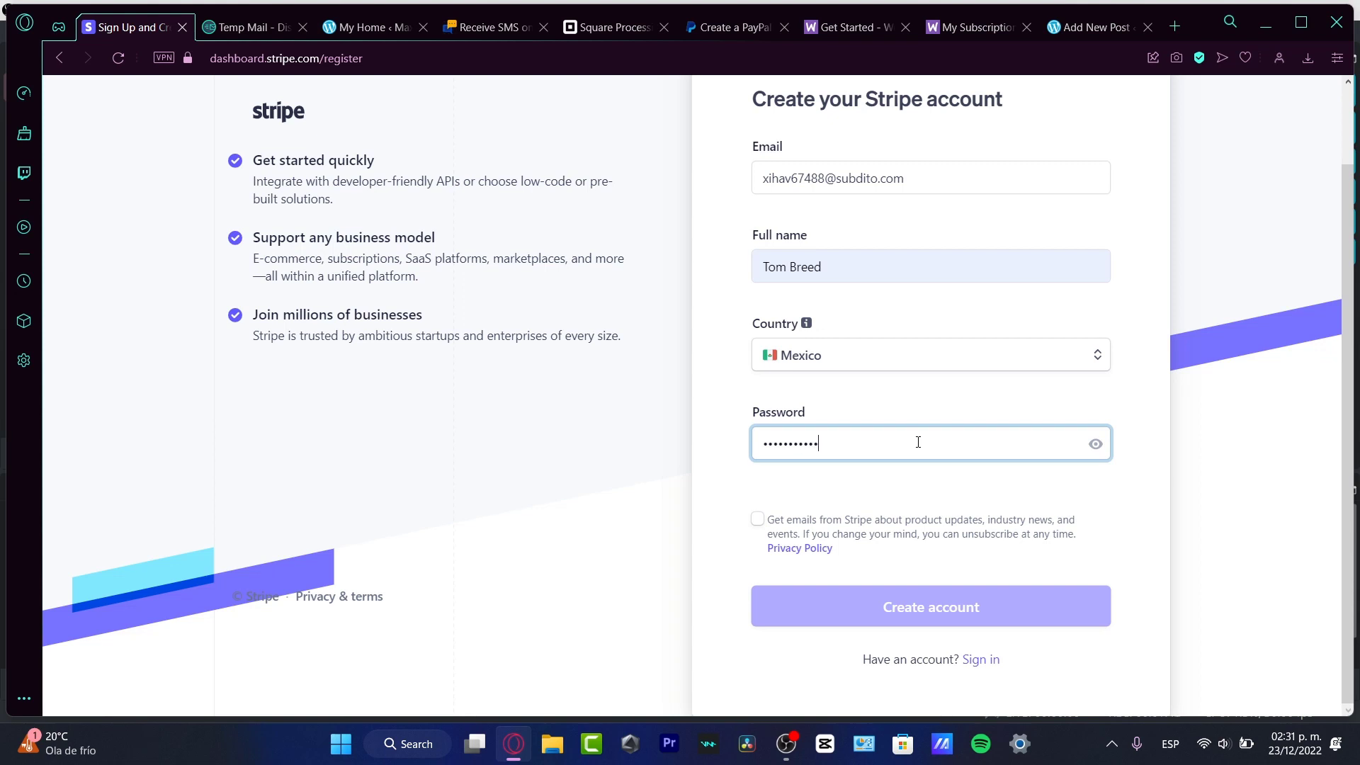
pyautogui.click(1063, 593)
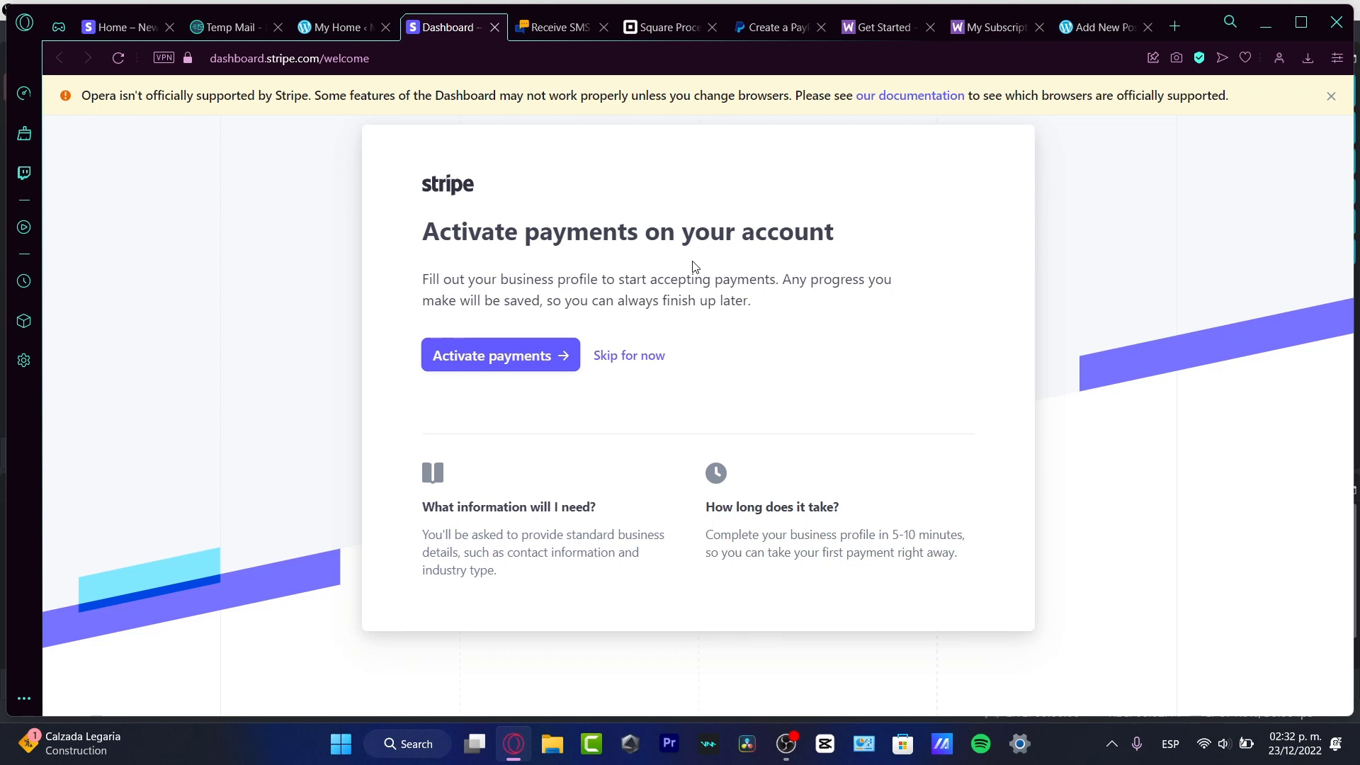
# Choose Activate payments on the welcome page instead of skipping
pyautogui.click(503, 355)
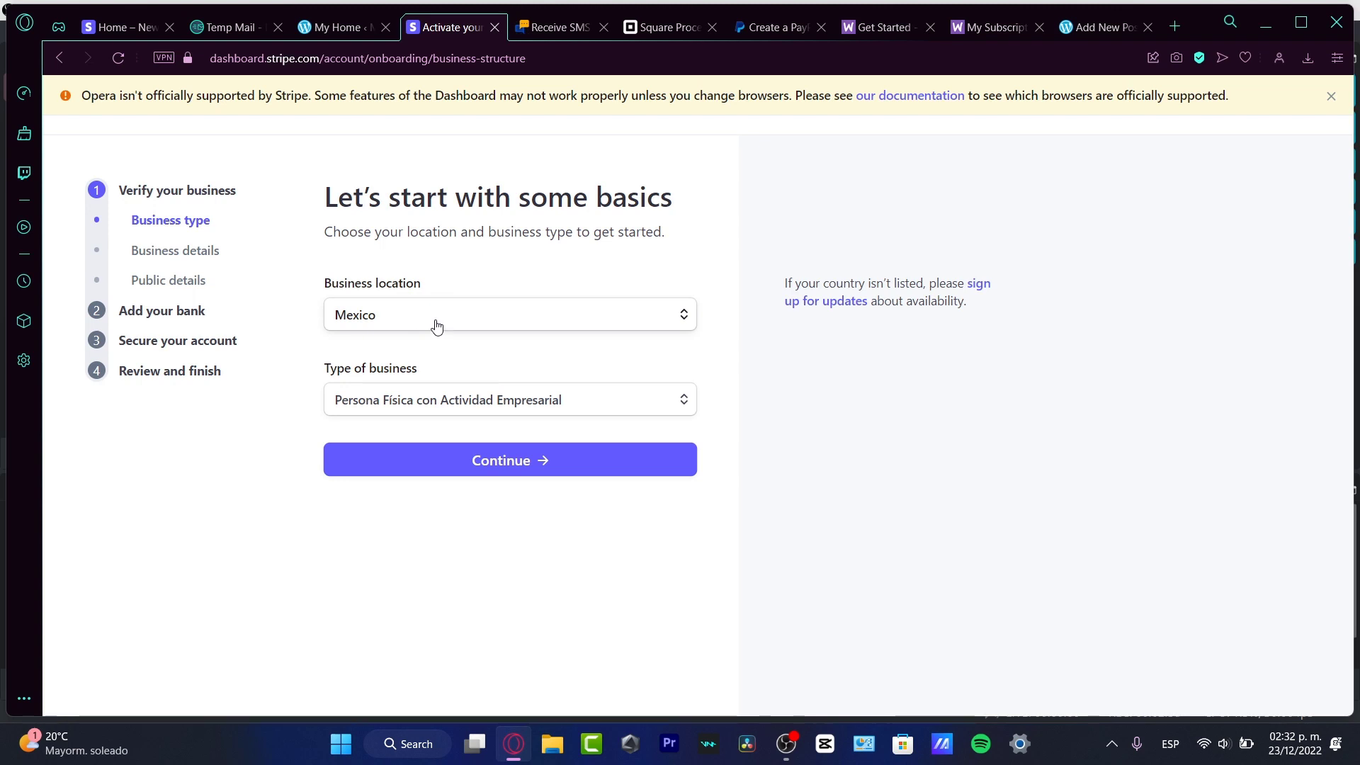
# Set business location to United States, keep Individual as business type, and continue
pyautogui.click(425, 407)
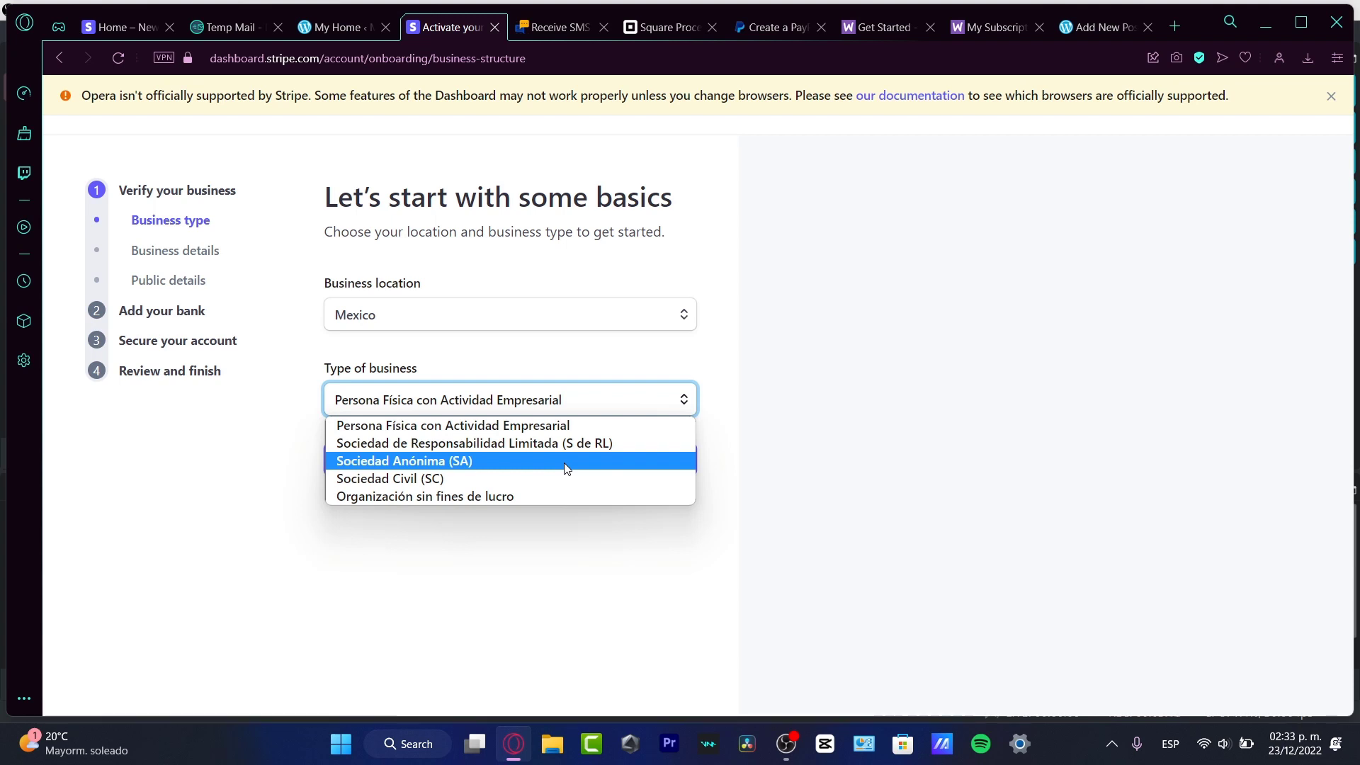
pyautogui.click(487, 318)
pyautogui.scroll(-4, 539, 457)
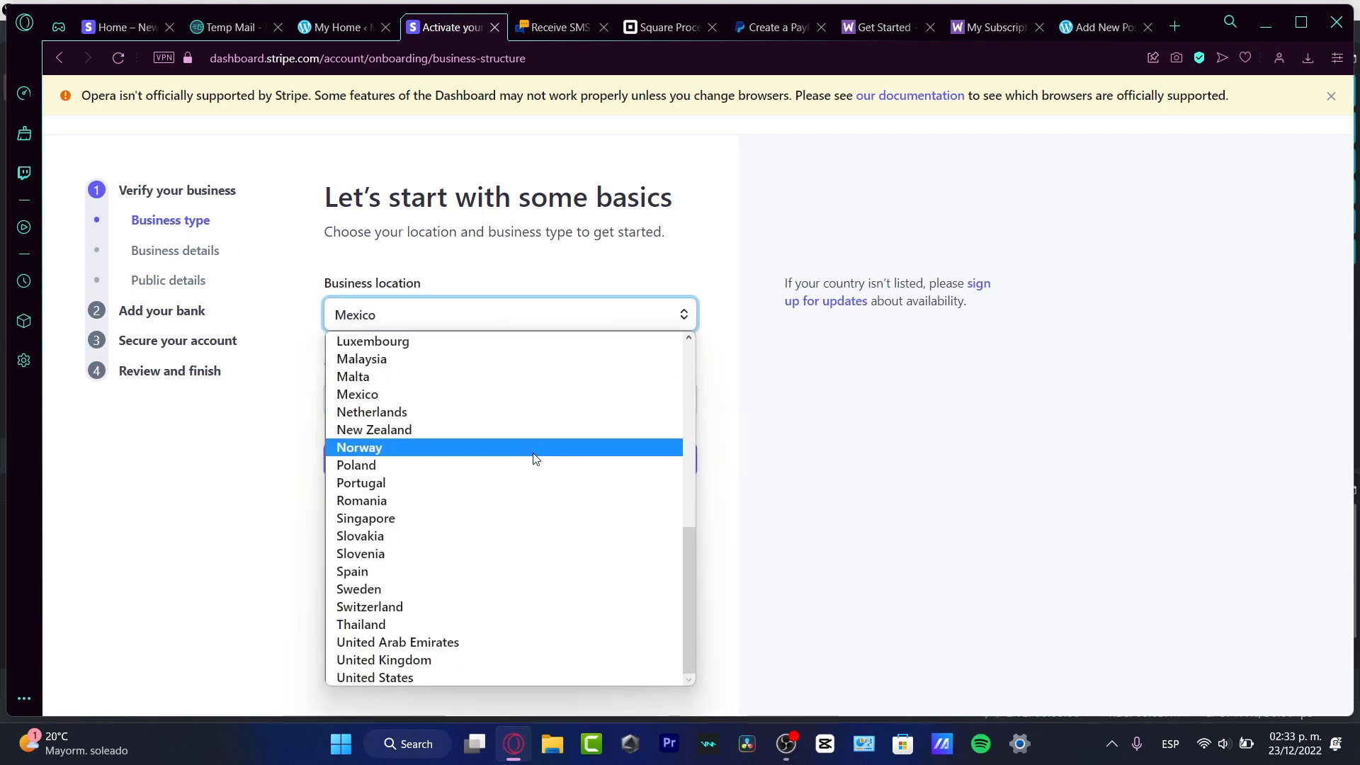
pyautogui.click(504, 677)
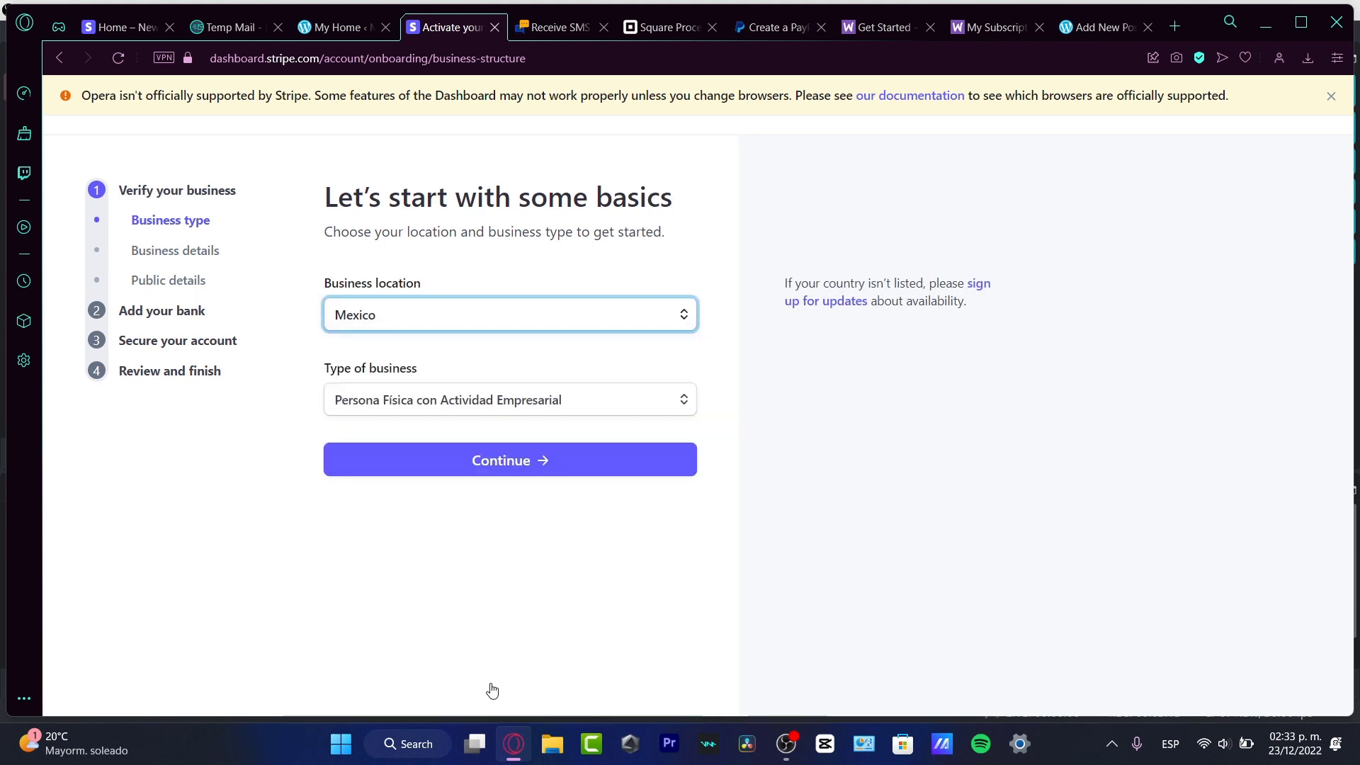
pyautogui.click(437, 408)
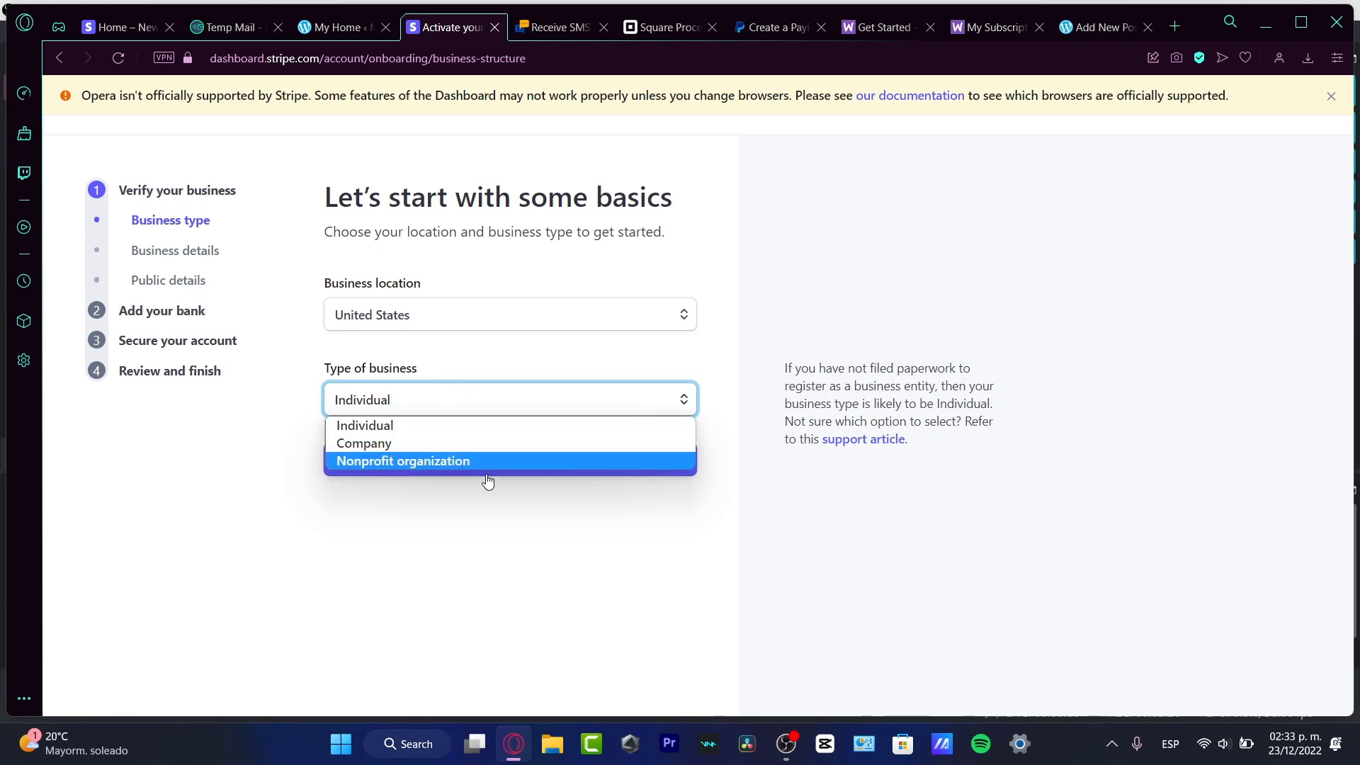
pyautogui.click(468, 337)
pyautogui.click(470, 324)
pyautogui.click(546, 258)
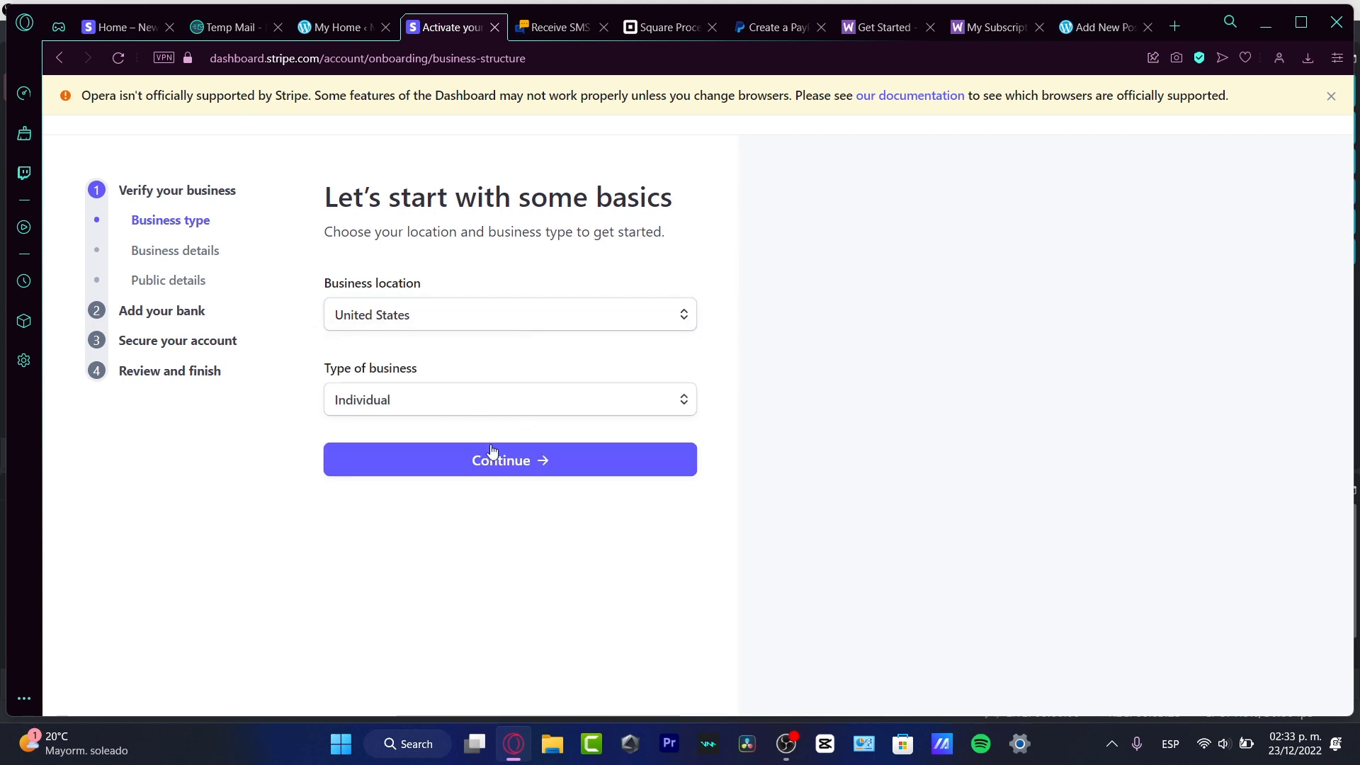
pyautogui.click(547, 462)
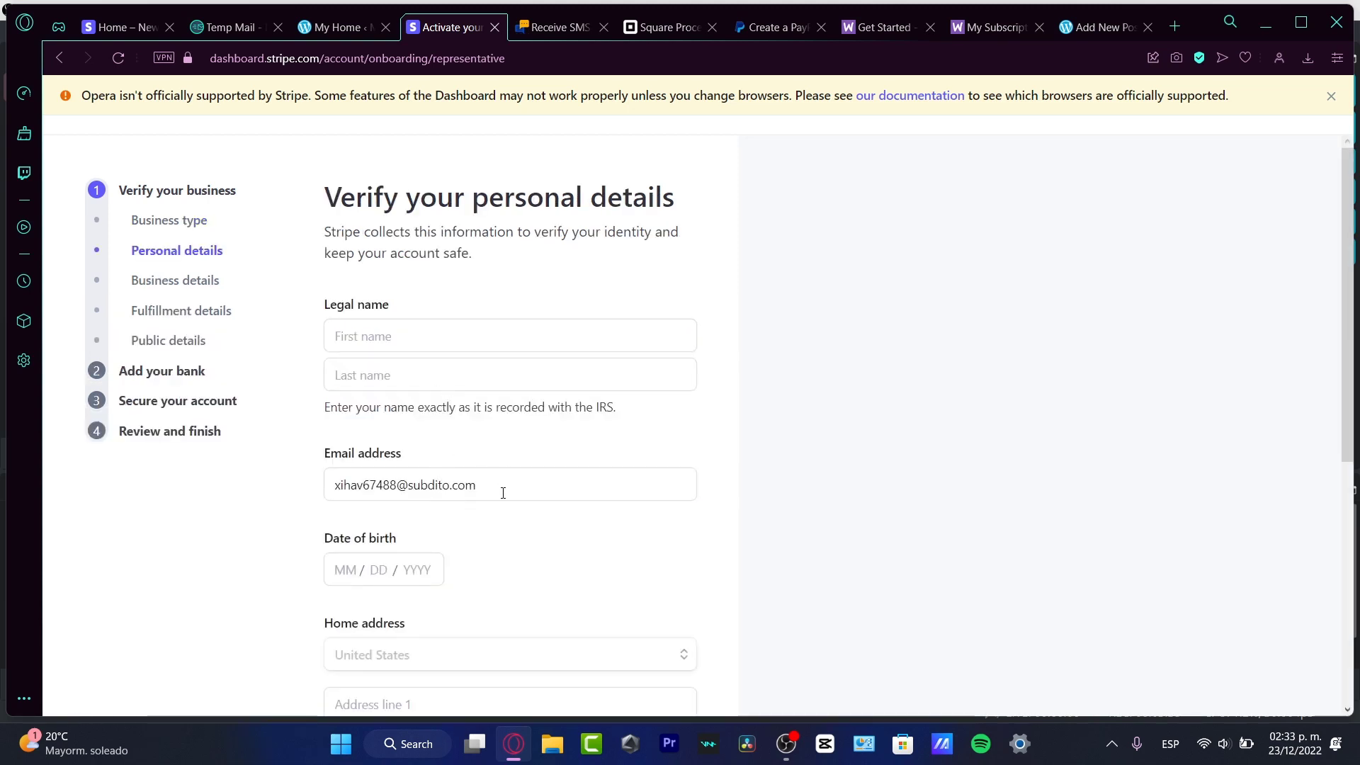
# Scroll through the Verify your personal details form and continue to the business details step
pyautogui.scroll(-3, 463, 431)
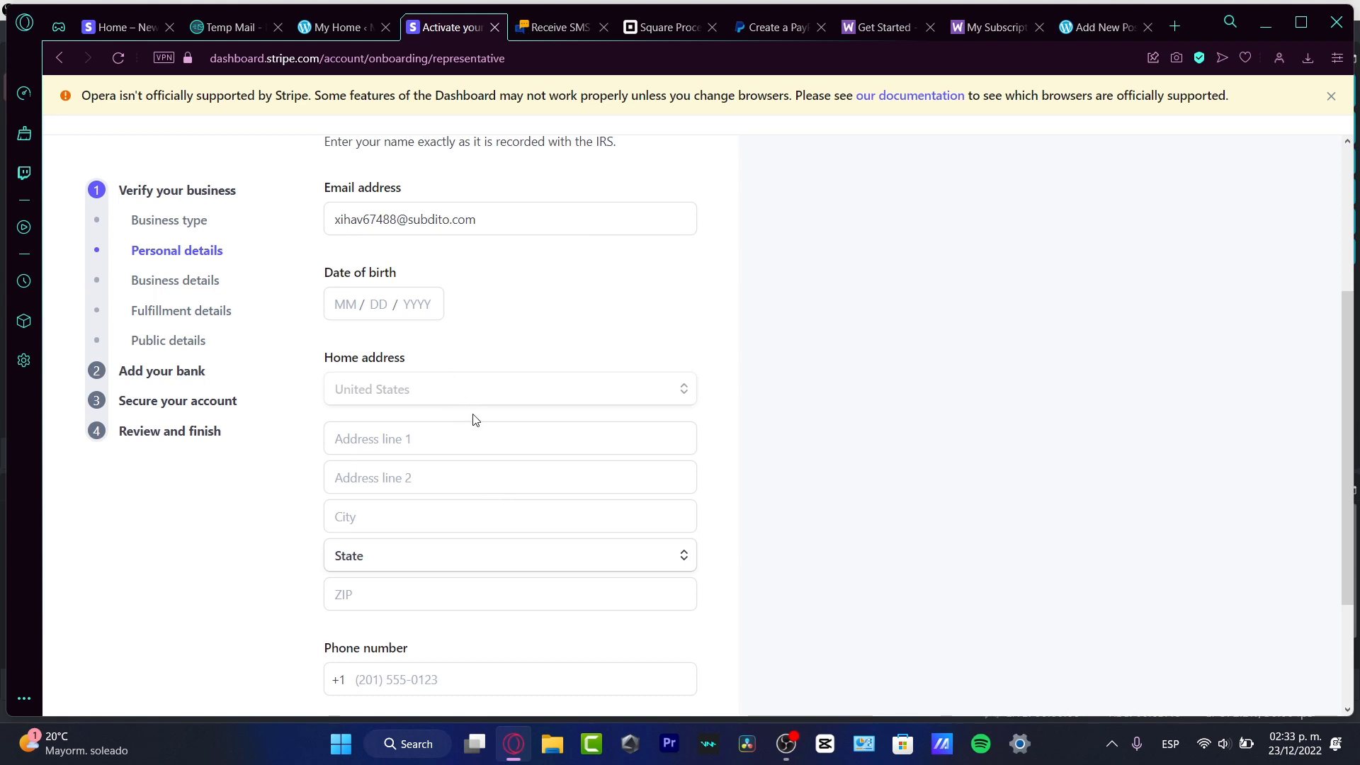
pyautogui.scroll(-2, 476, 423)
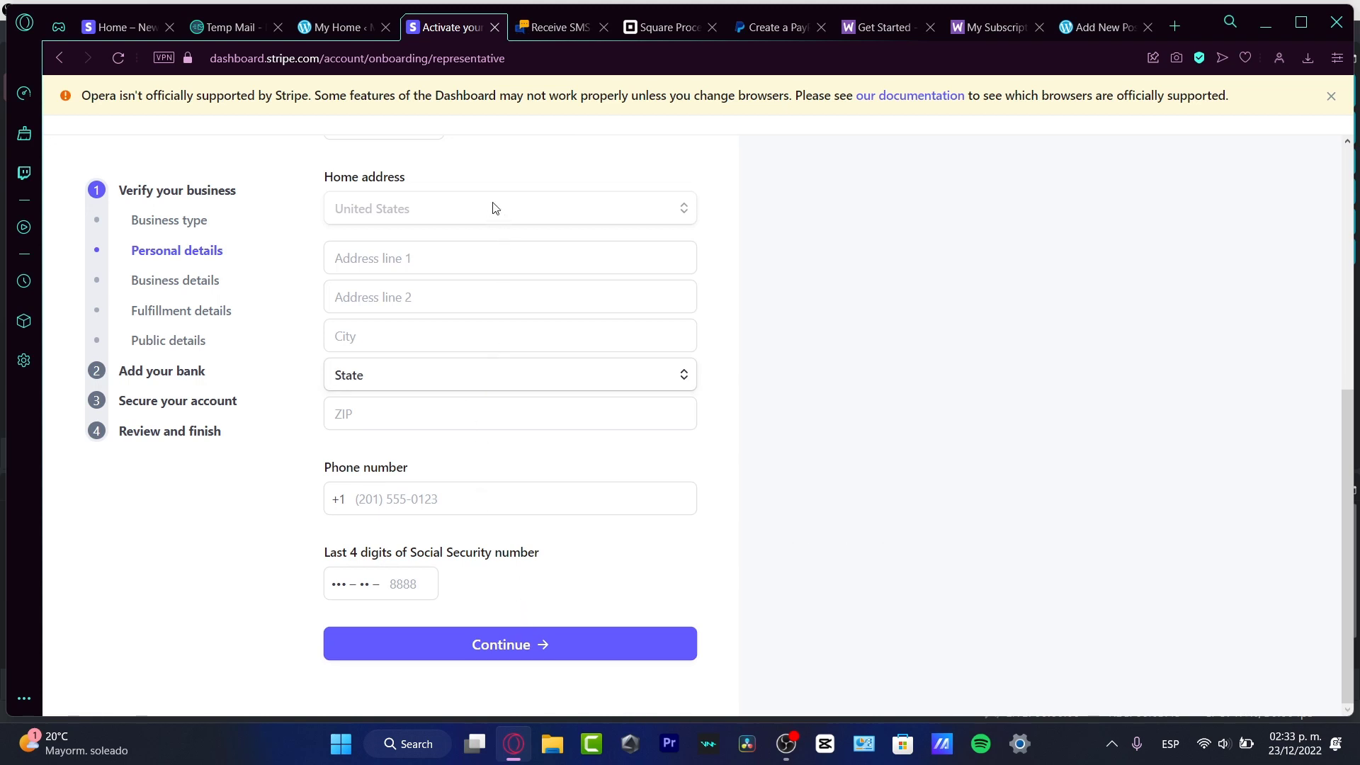
pyautogui.click(522, 267)
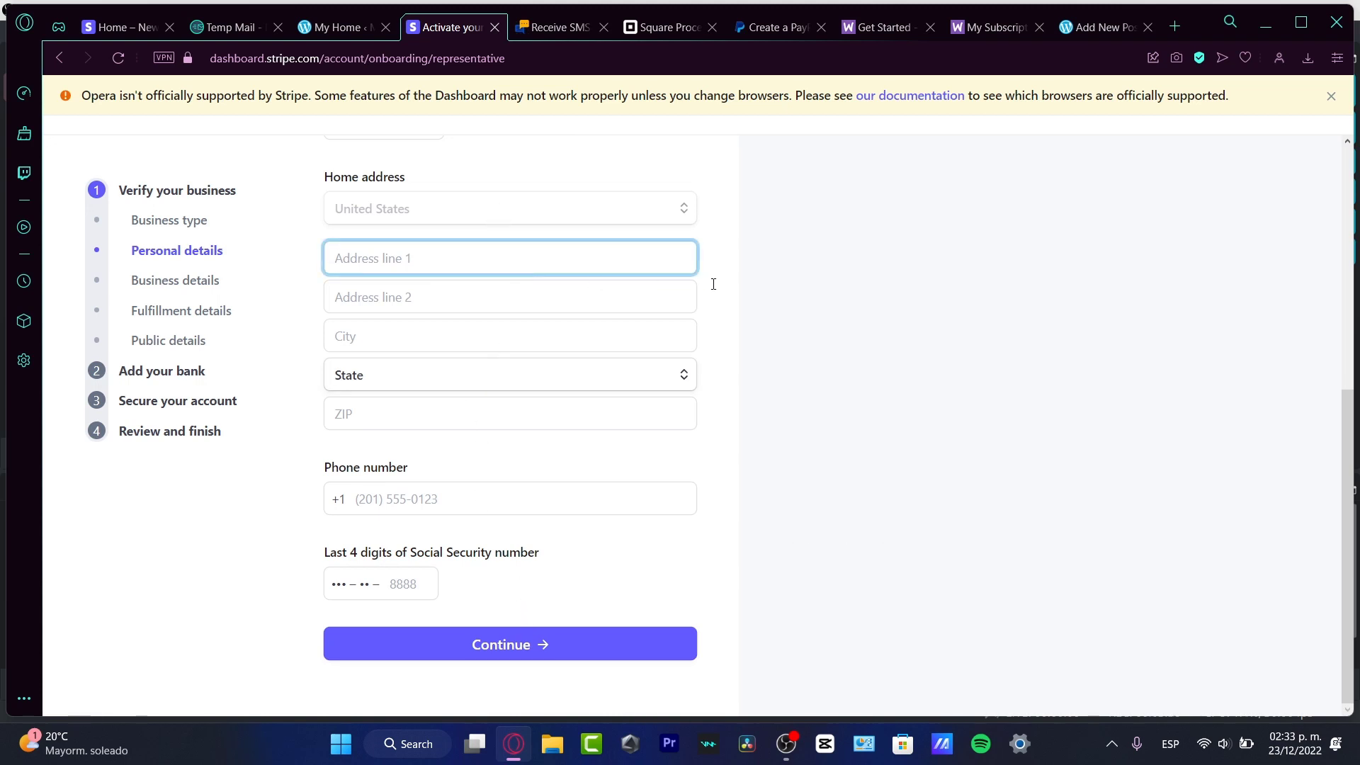
pyautogui.scroll(4, 734, 291)
pyautogui.scroll(3, 733, 290)
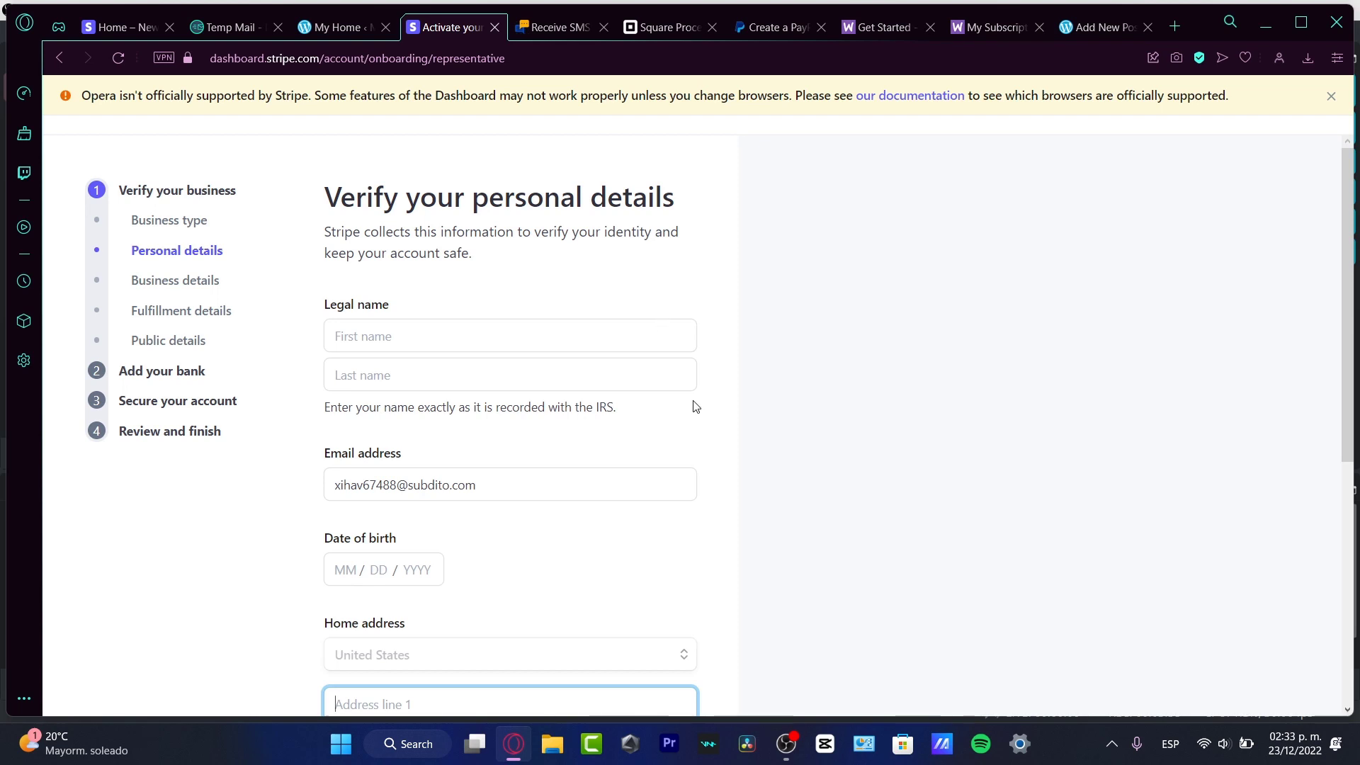
pyautogui.scroll(-6, 587, 439)
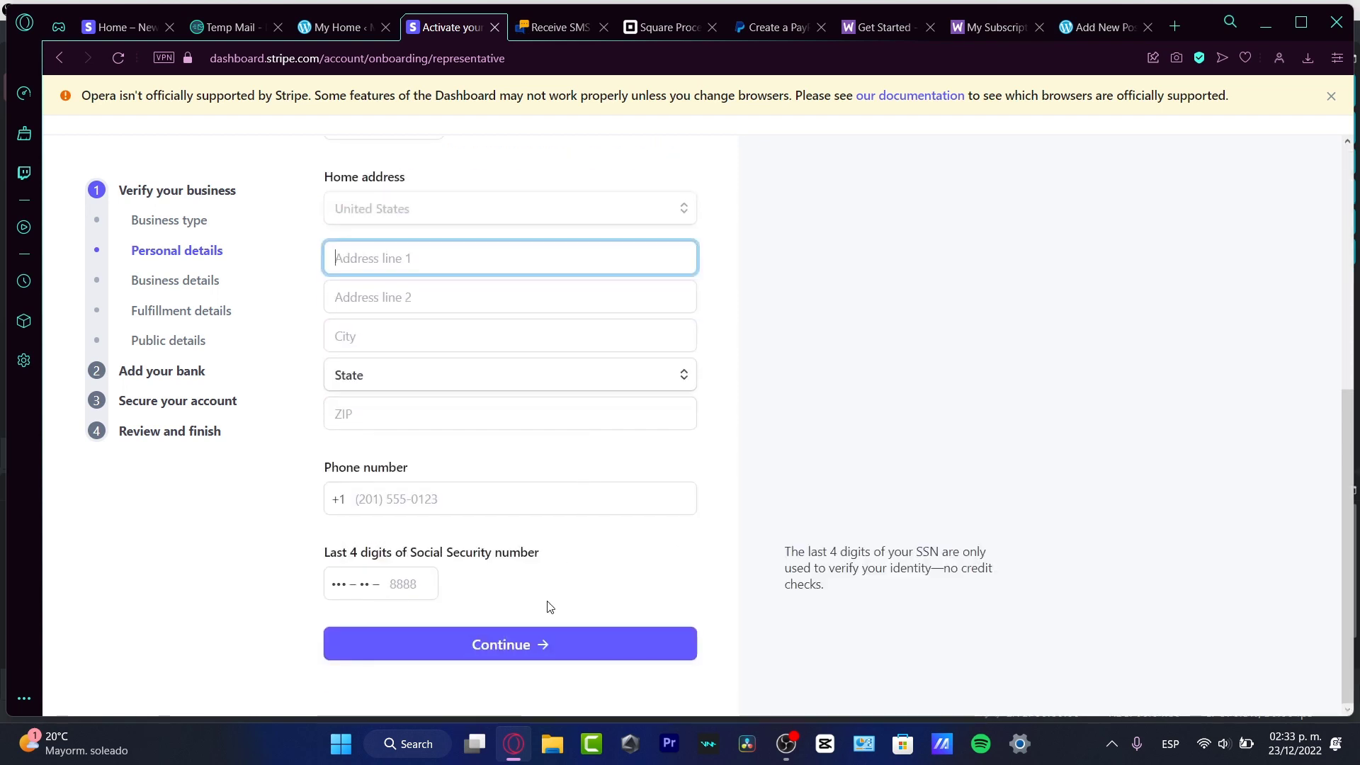
pyautogui.click(547, 644)
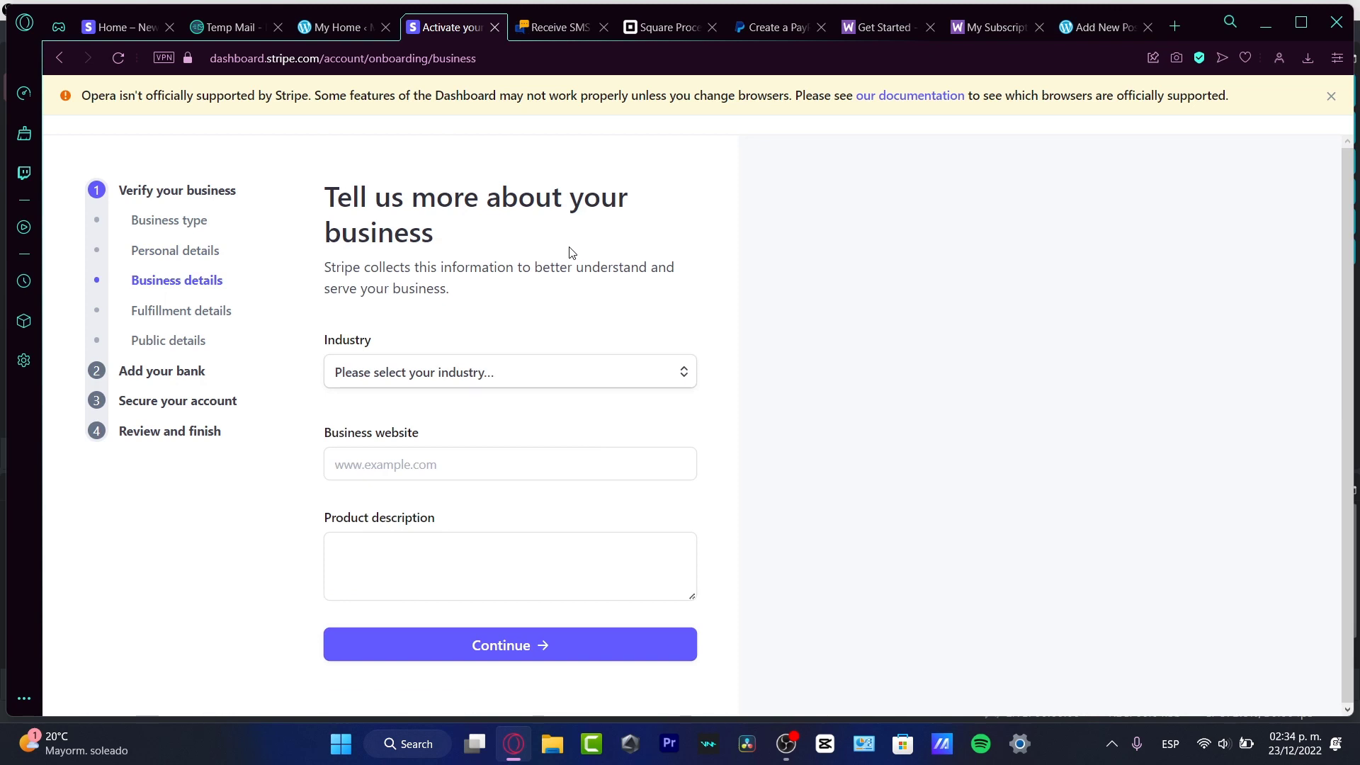
# Set the business industry to Clothing and accessories
pyautogui.click(463, 465)
pyautogui.click(478, 535)
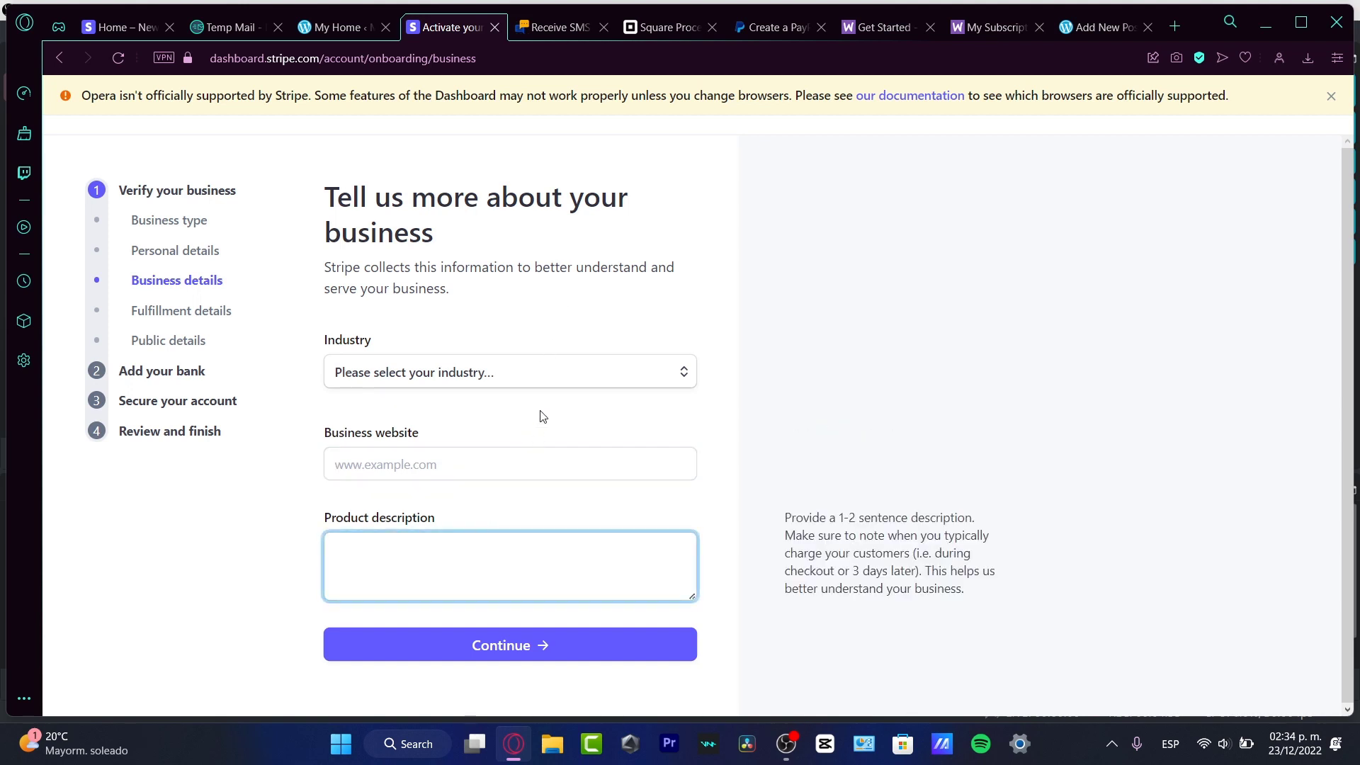
pyautogui.click(546, 373)
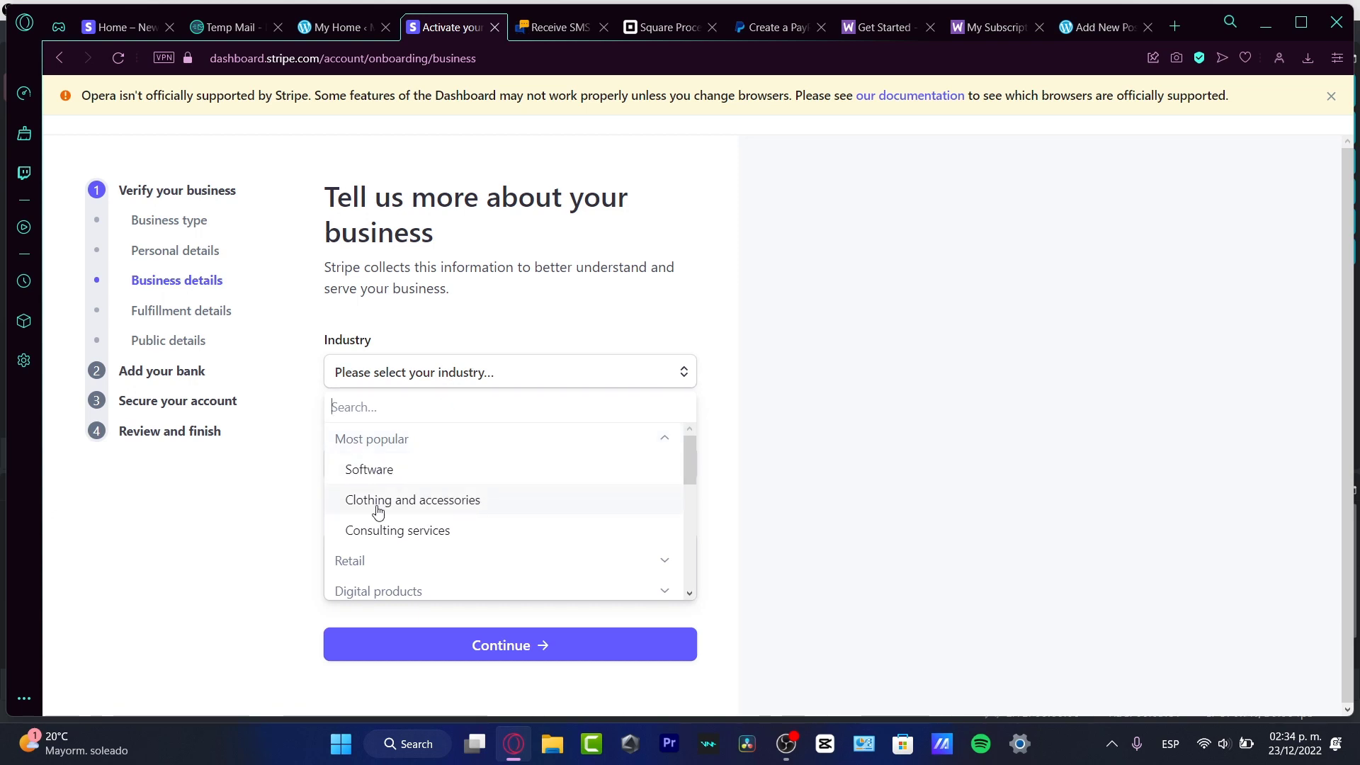
pyautogui.click(425, 506)
pyautogui.click(471, 380)
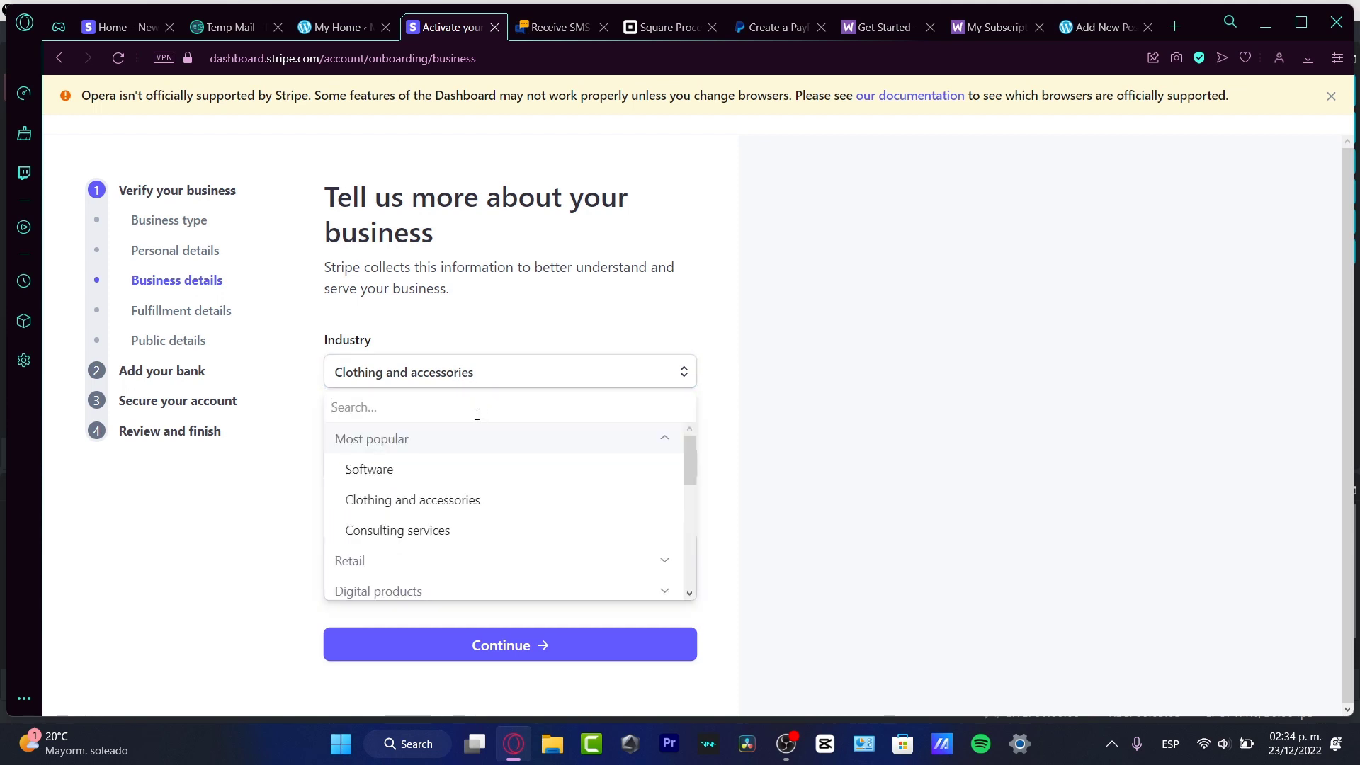
pyautogui.scroll(-5, 521, 486)
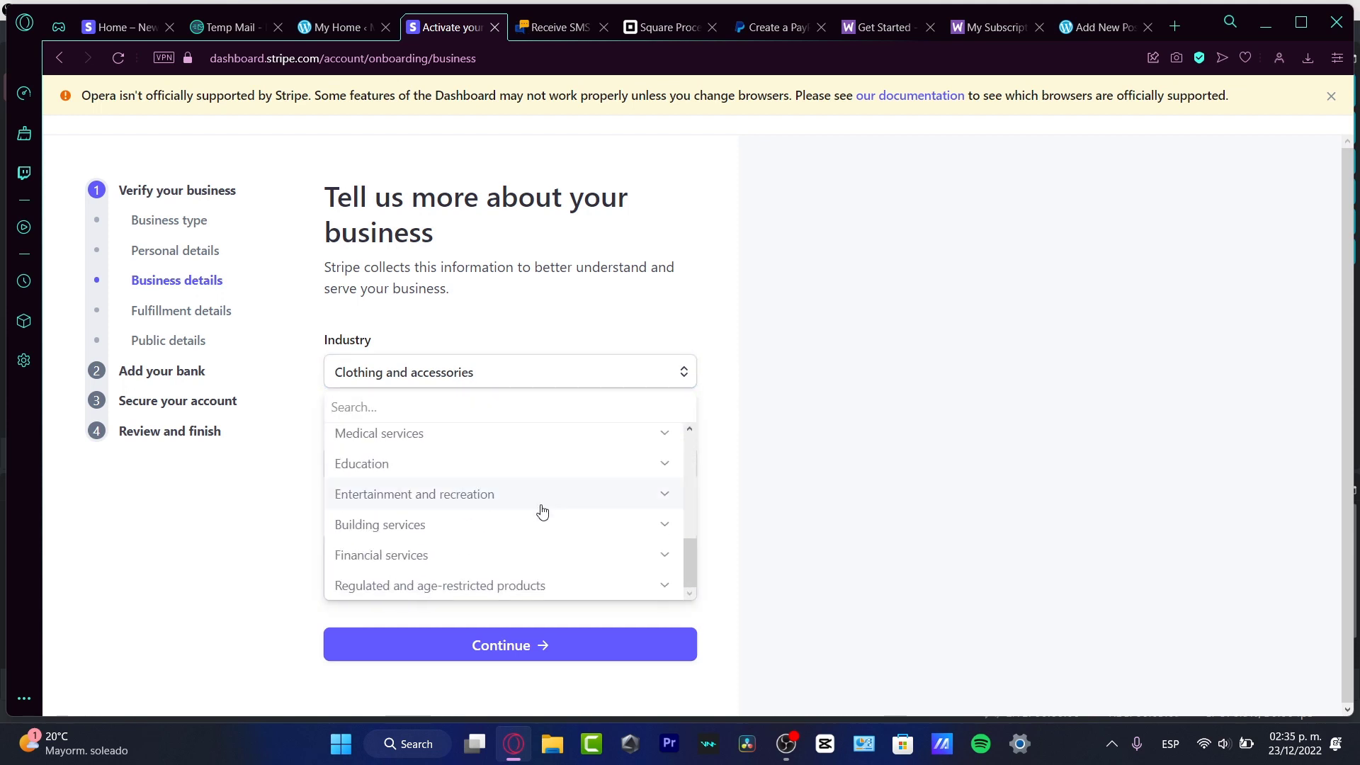
pyautogui.click(831, 462)
pyautogui.click(481, 463)
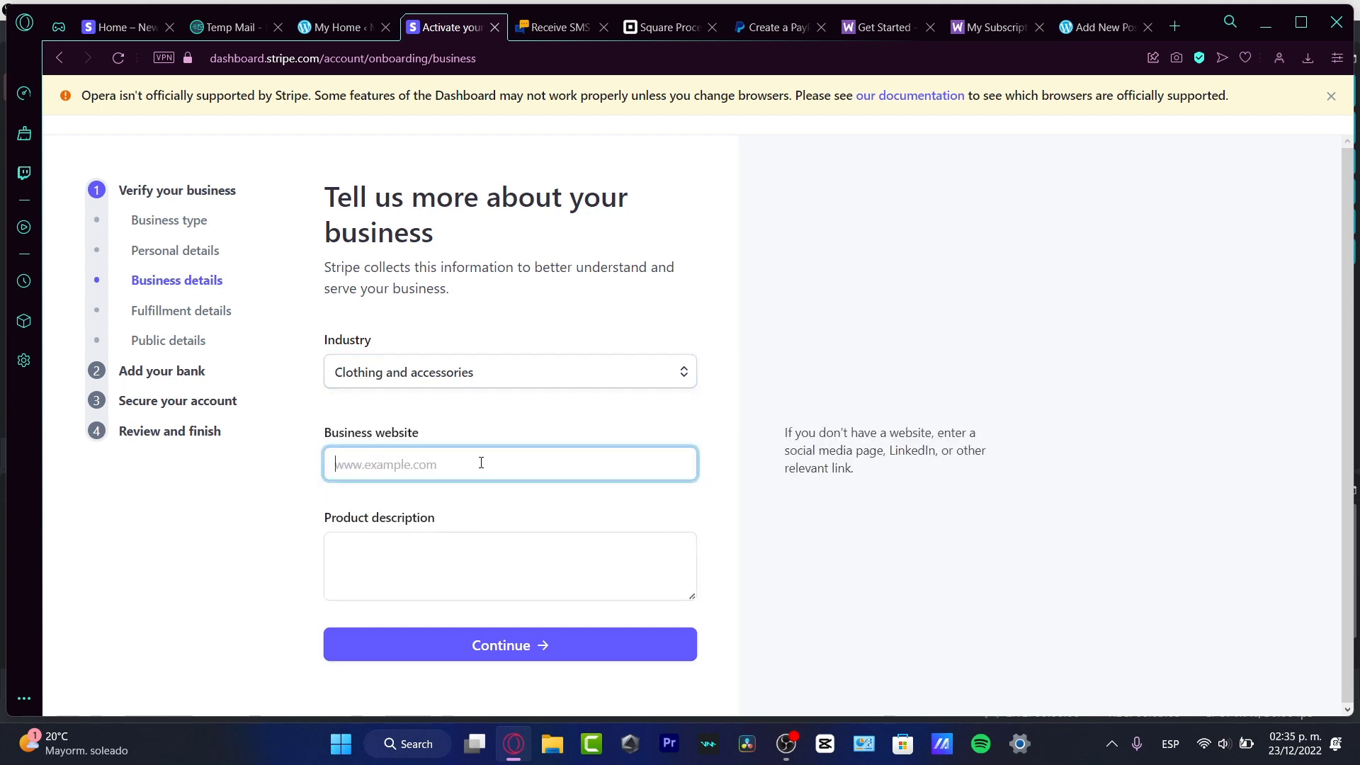
pyautogui.write('www')
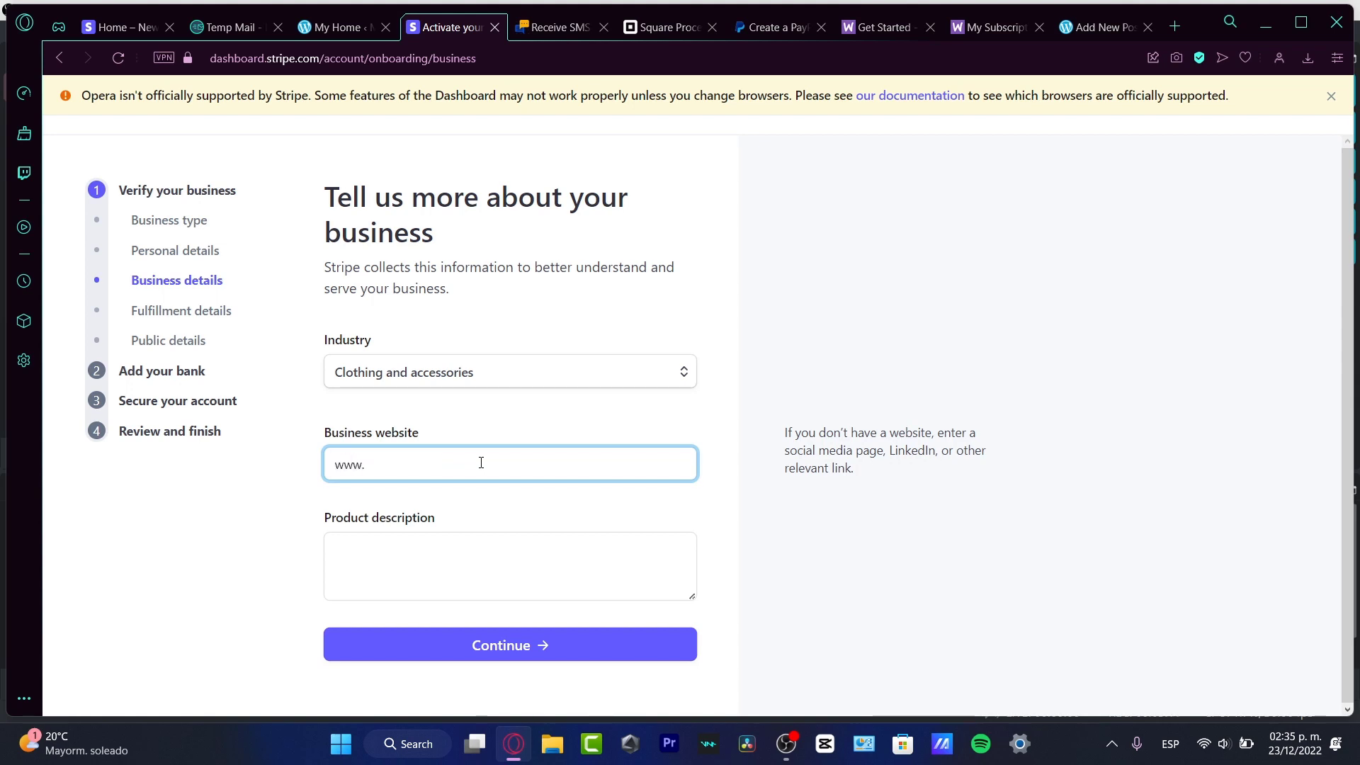
pyautogui.write('.maxksd.copm')
pyautogui.click(494, 544)
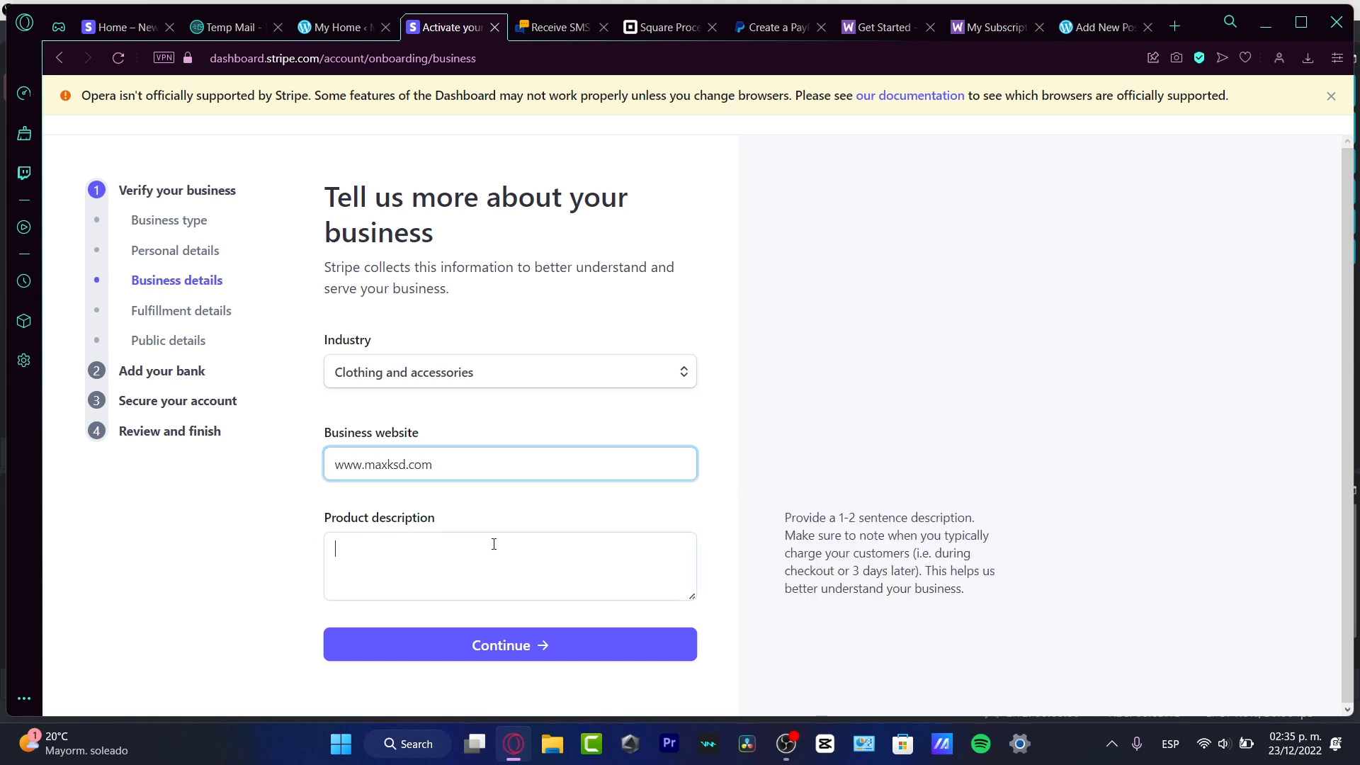
pyautogui.write('this is a description on a website')
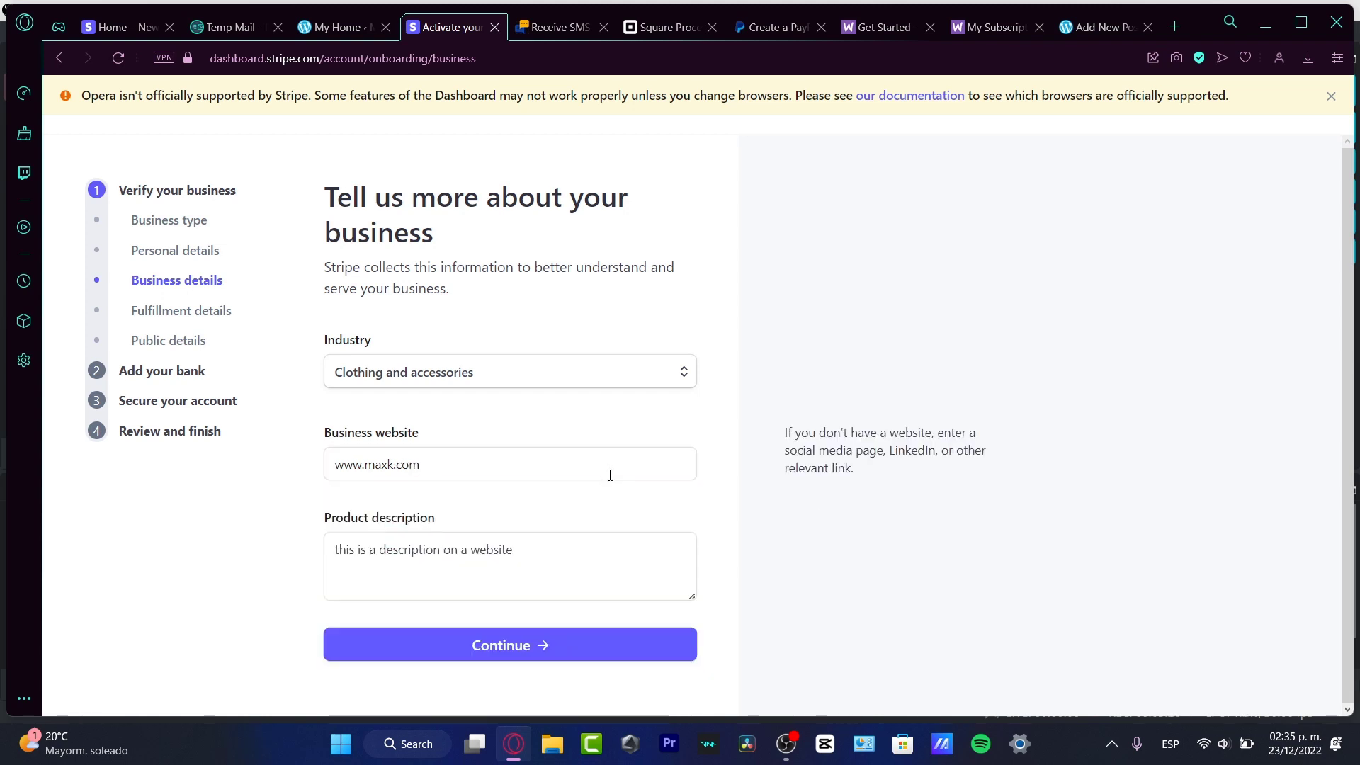
pyautogui.moveTo(601, 534)
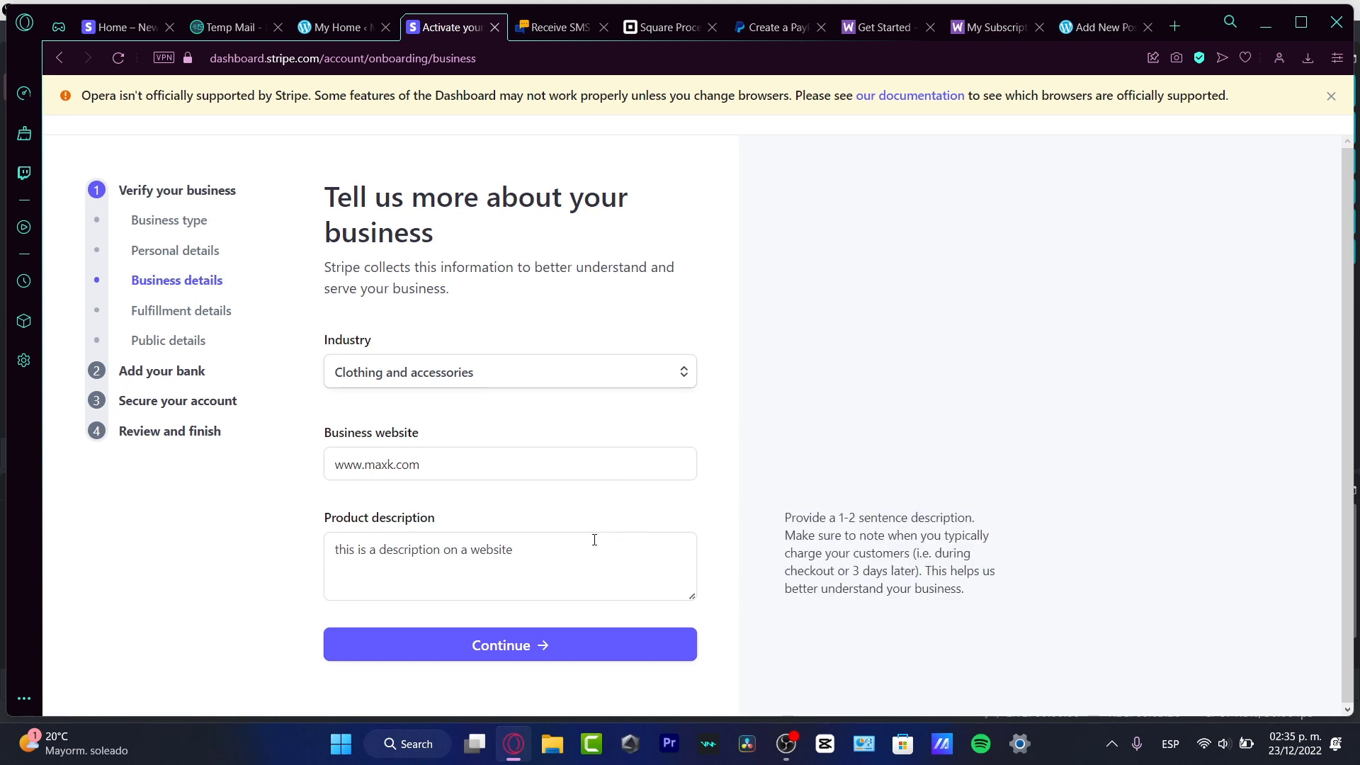
pyautogui.click(601, 645)
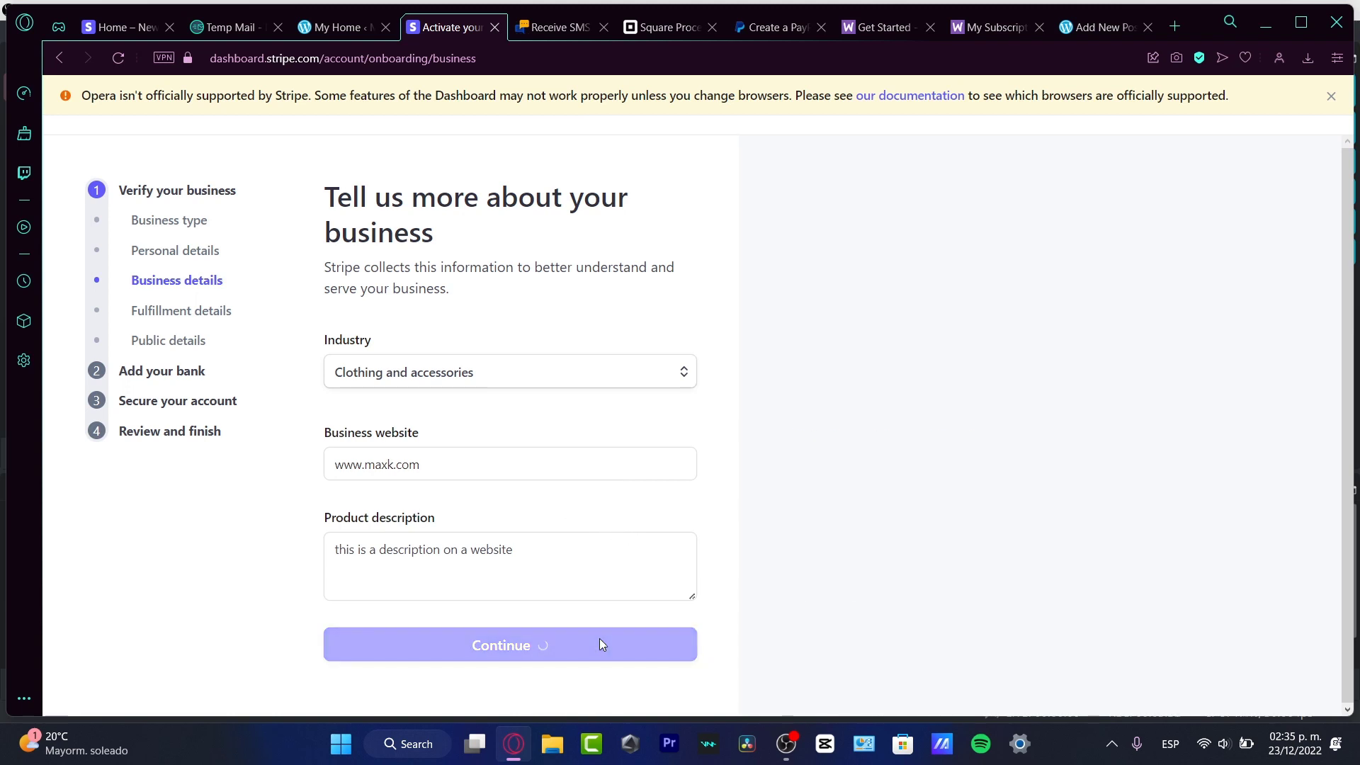
# Record that a third party ships products within 2 weeks and submit the fulfillment details
pyautogui.moveTo(607, 523)
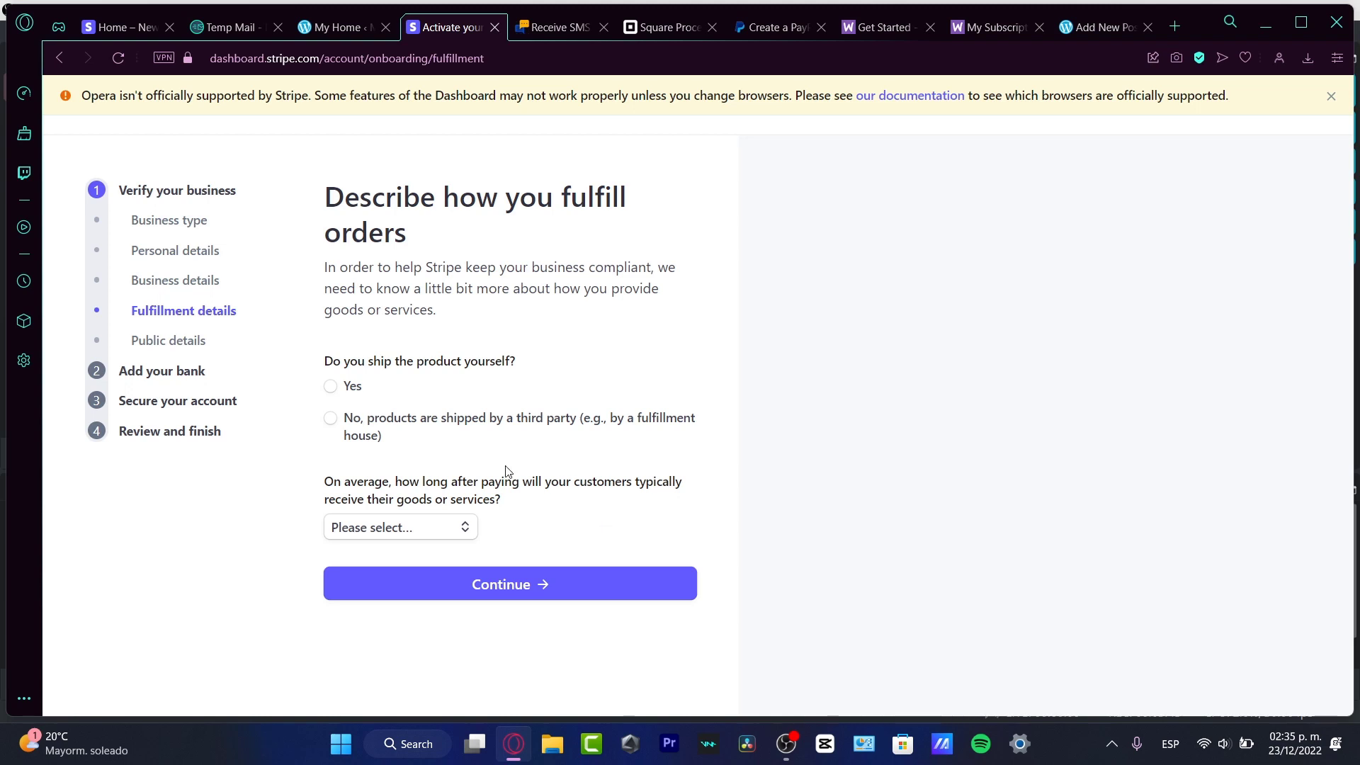
pyautogui.click(518, 424)
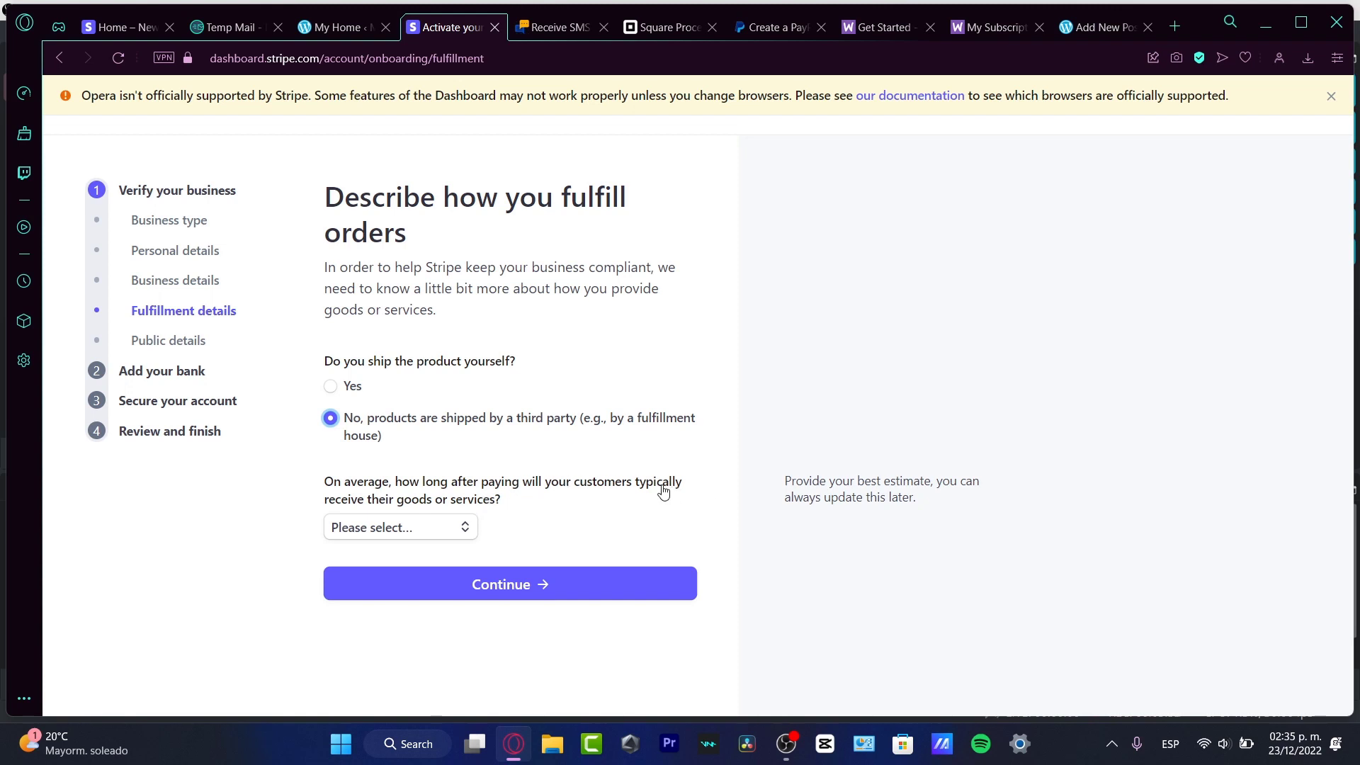
pyautogui.click(466, 530)
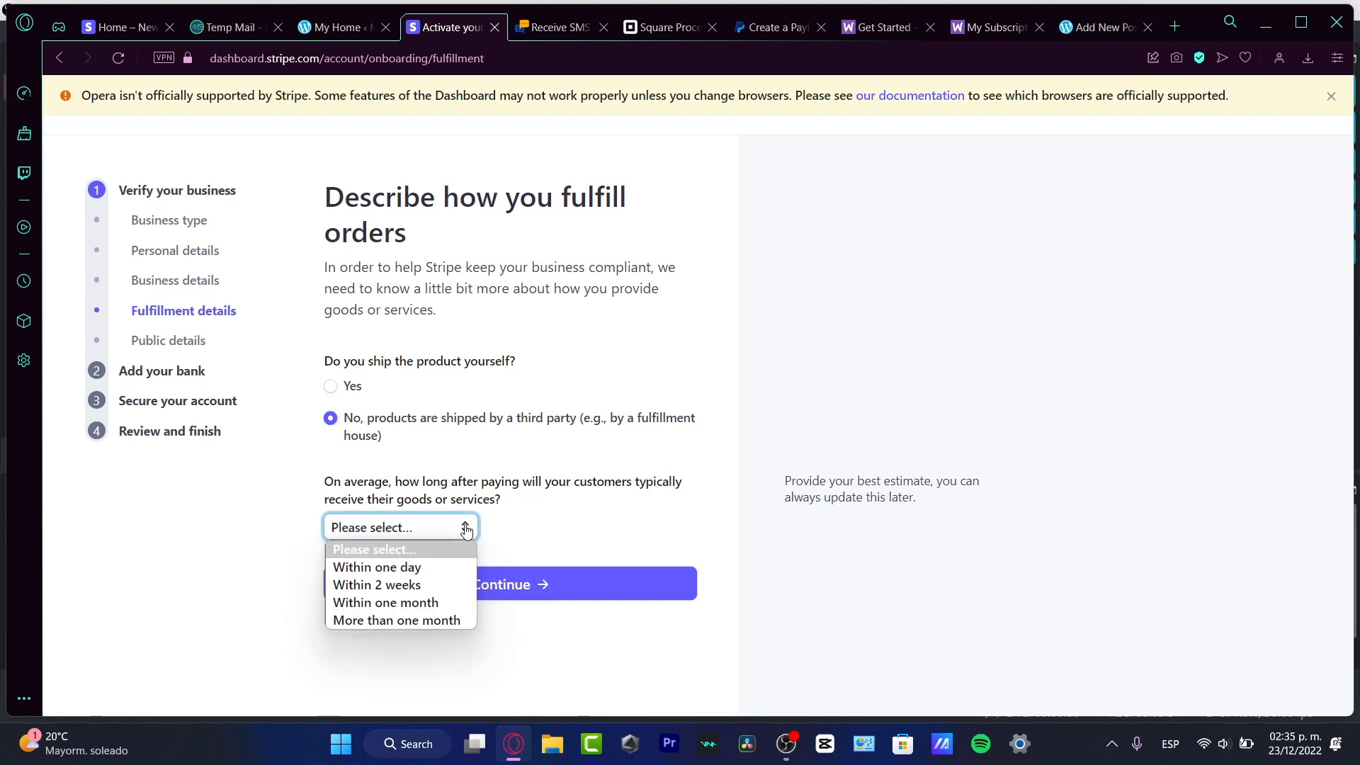
pyautogui.click(429, 585)
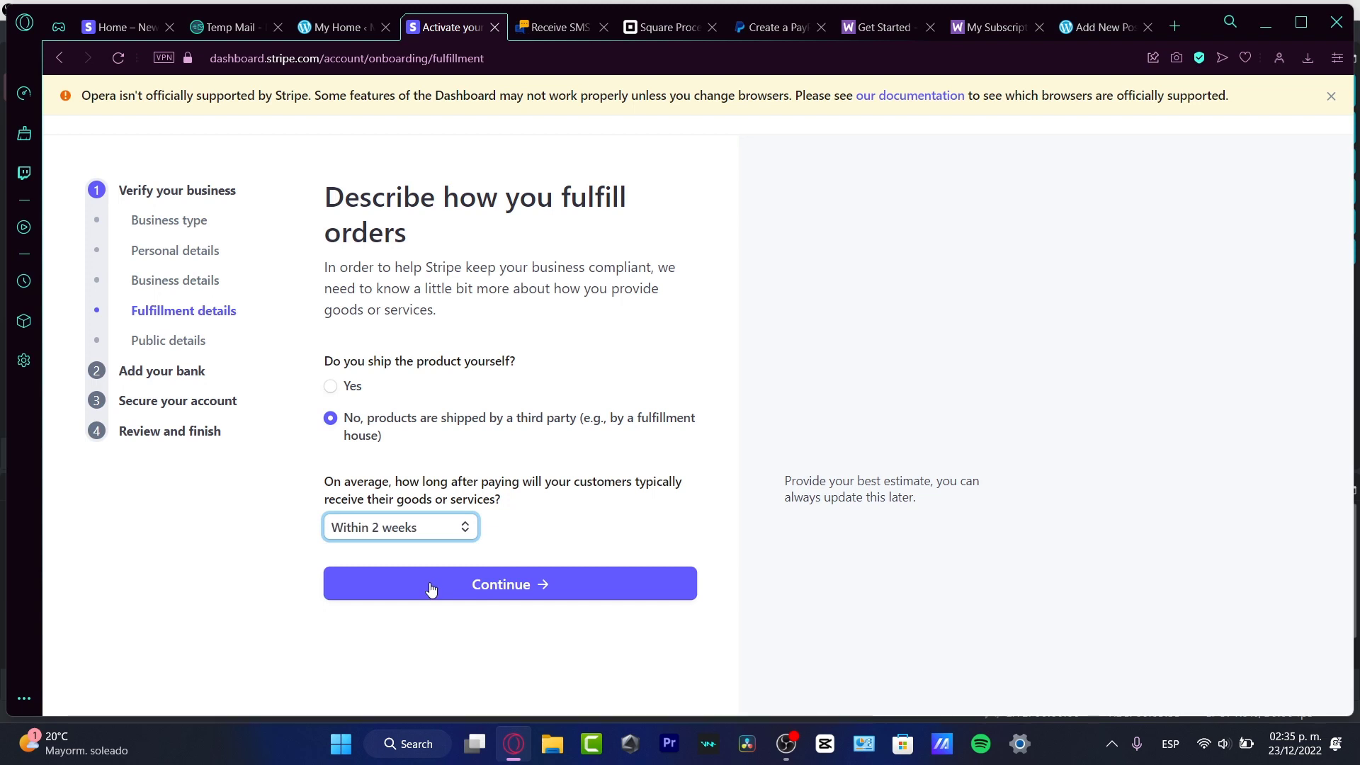
pyautogui.click(542, 587)
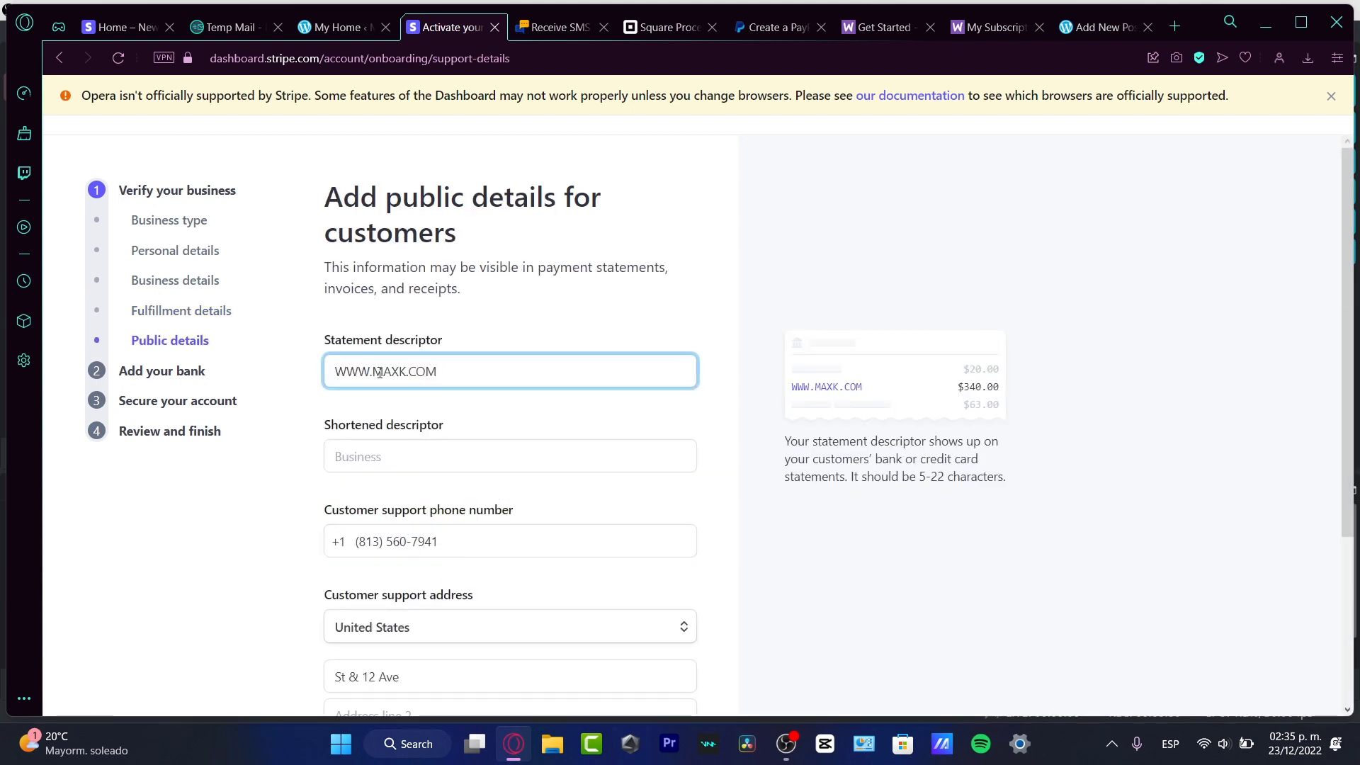
# Enter 'thi si s j' as the shortened descriptor and submit the public details
pyautogui.click(479, 454)
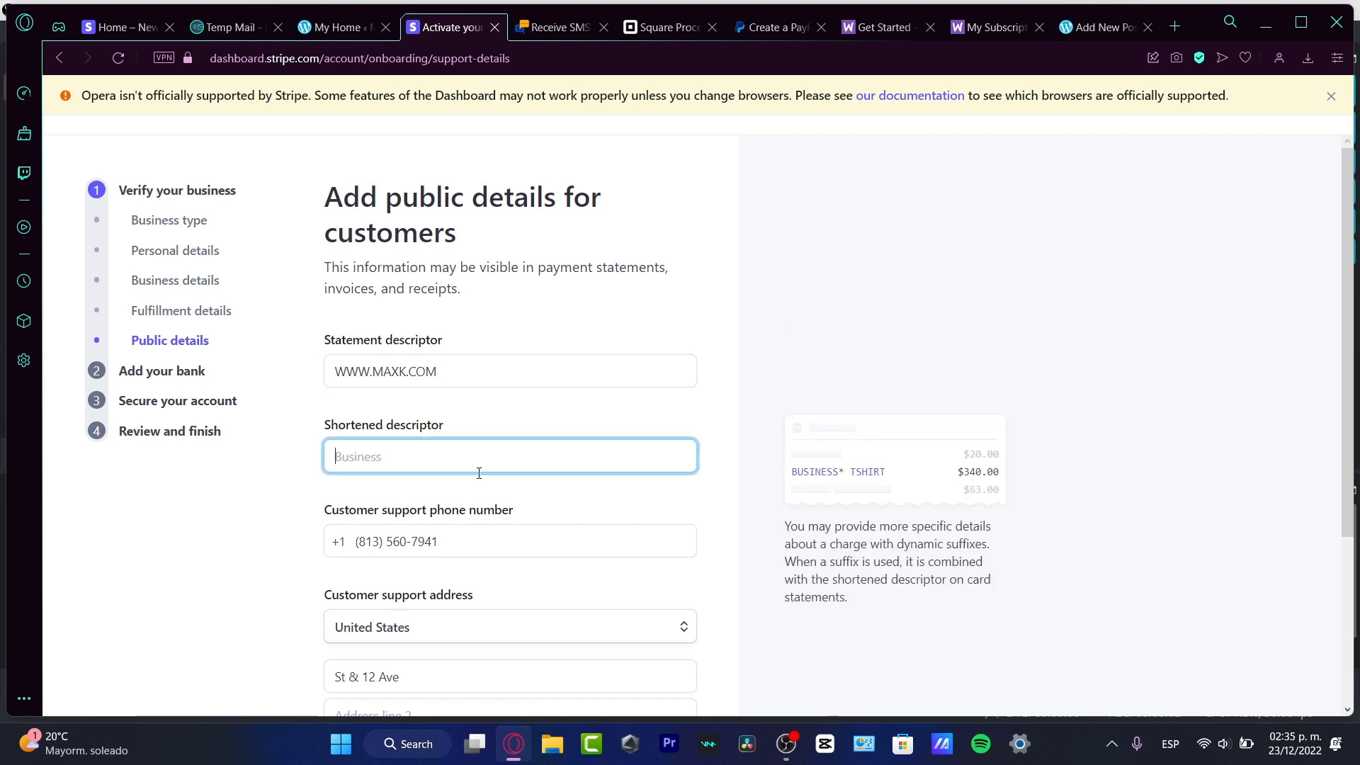
pyautogui.write('thi si s j')
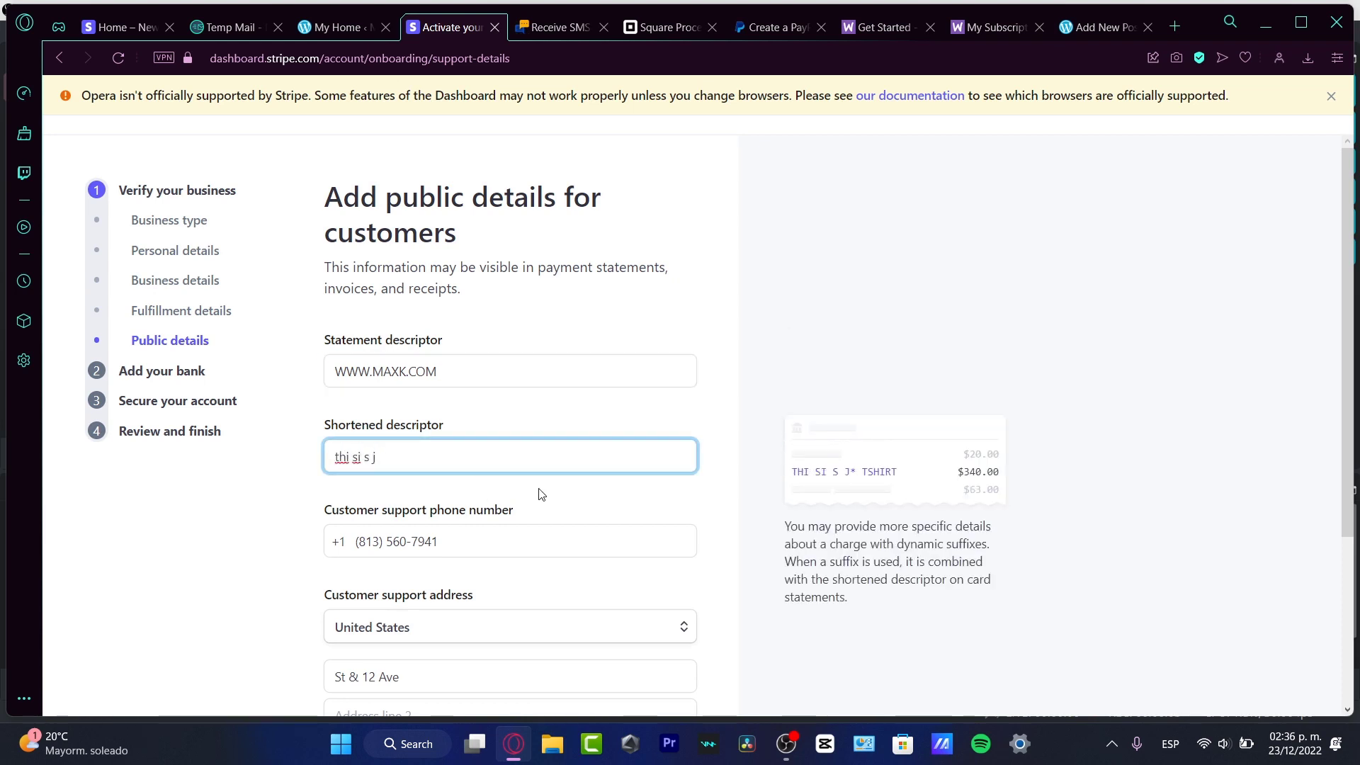
pyautogui.scroll(-3, 541, 494)
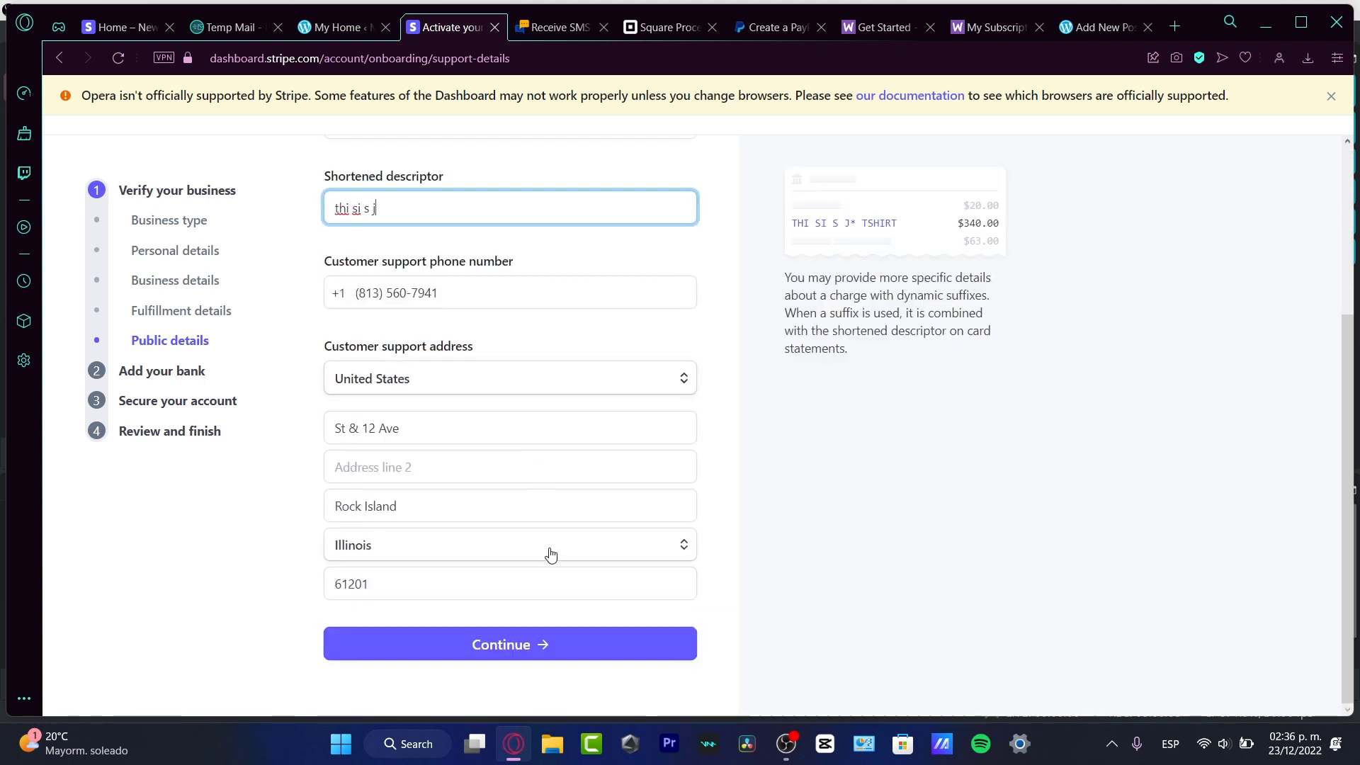
pyautogui.click(603, 633)
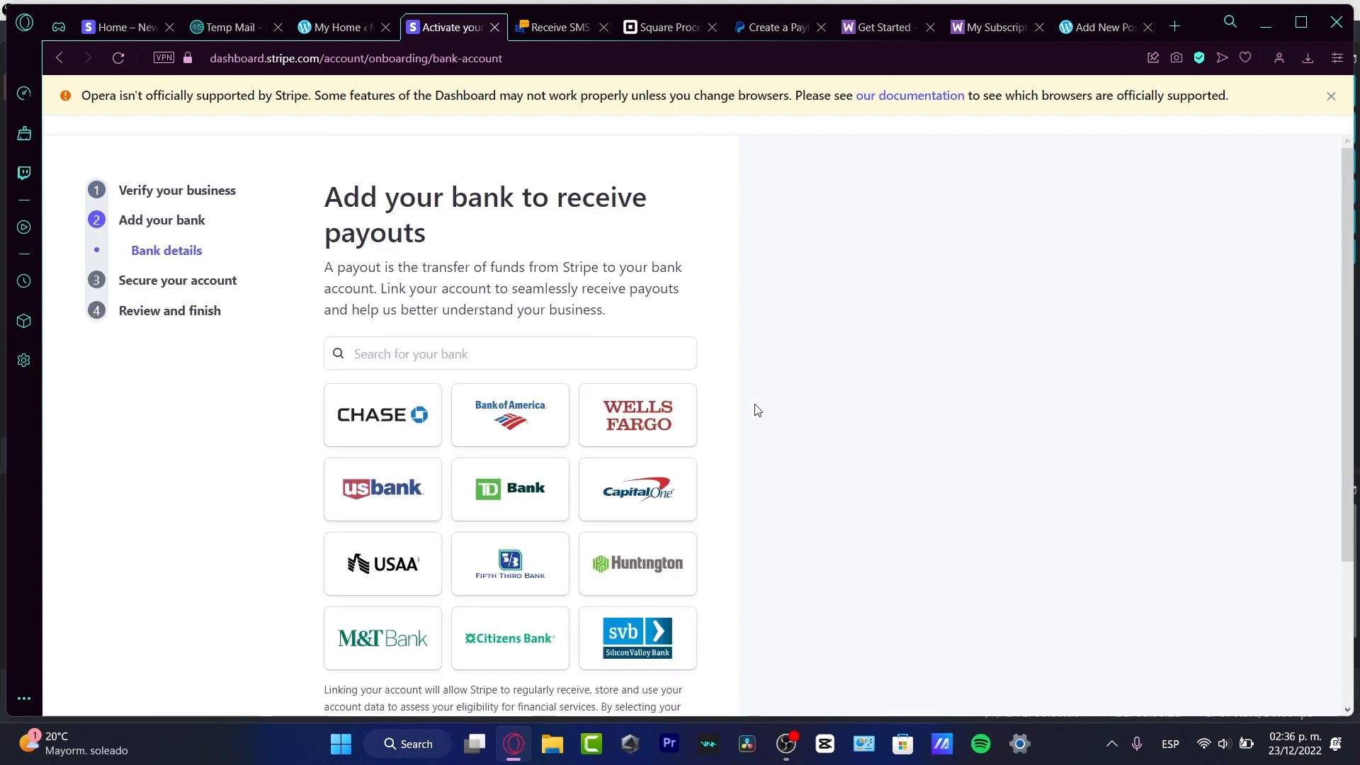
# Pick Chase from the bank list as the payout bank
pyautogui.scroll(-3, 753, 411)
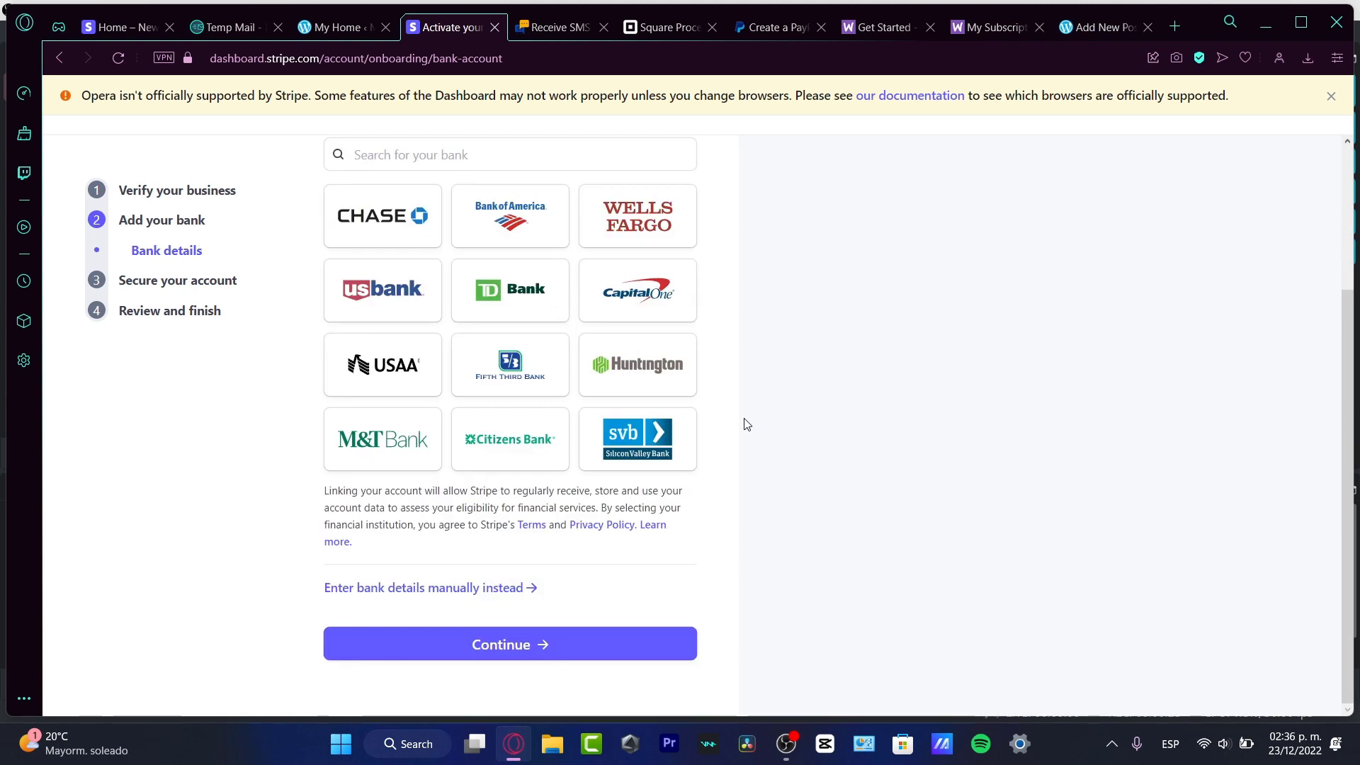
pyautogui.click(417, 232)
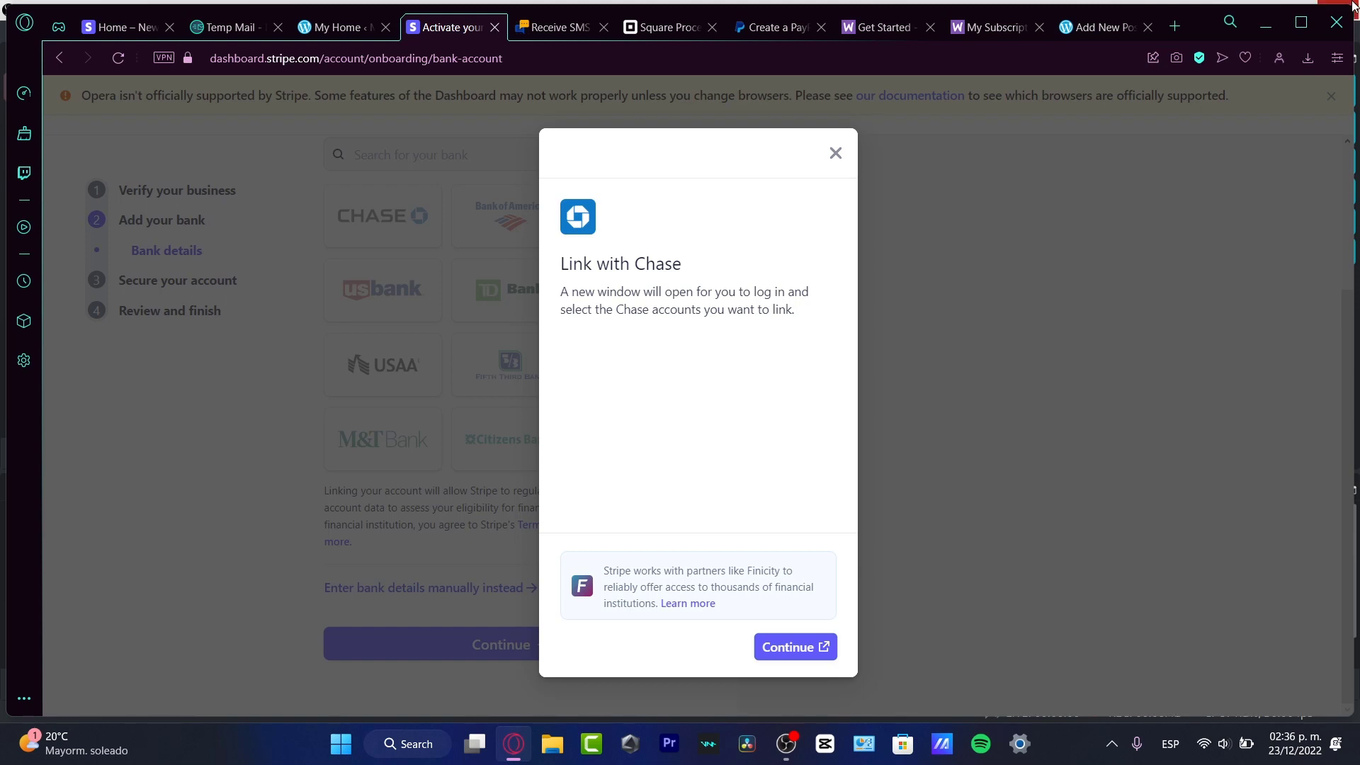
# Open the Chase sign-in window and go to its online enrollment page instead of signing in
pyautogui.click(799, 659)
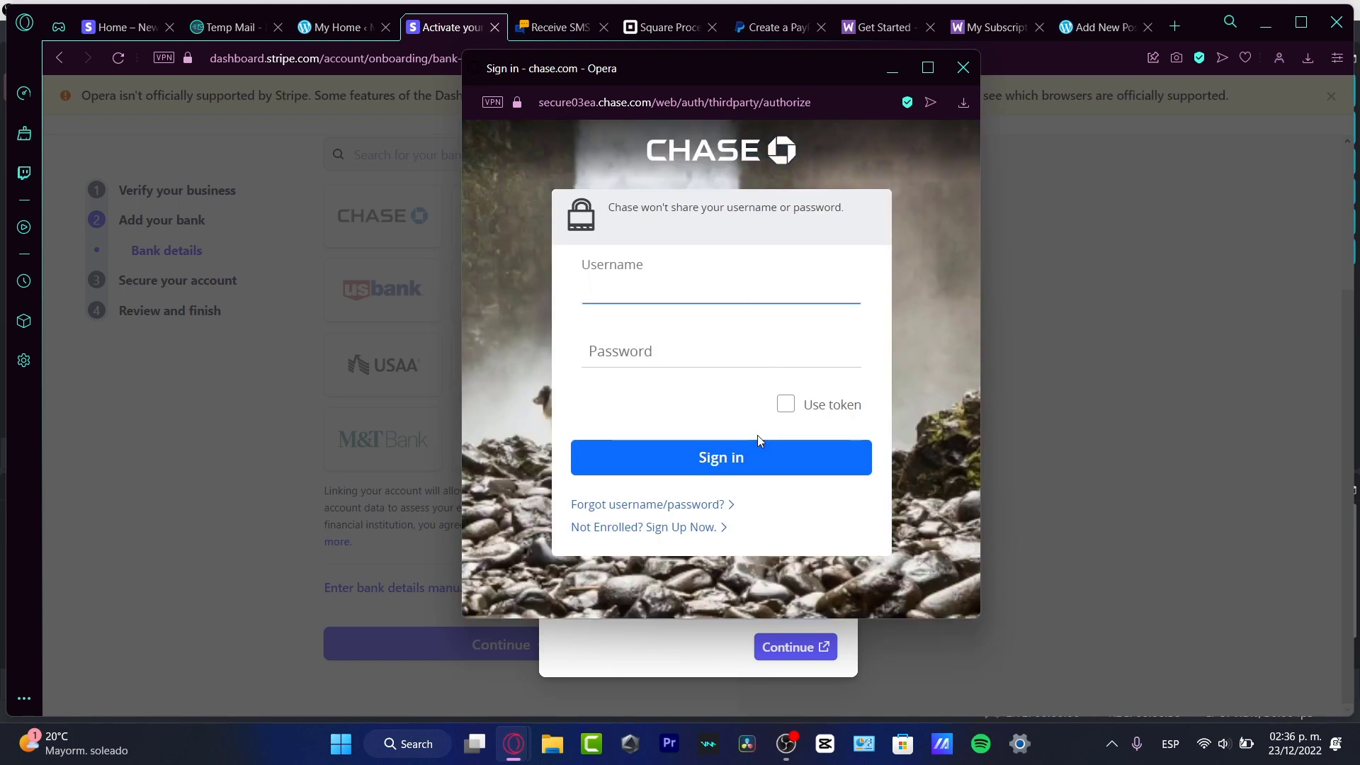
pyautogui.click(691, 527)
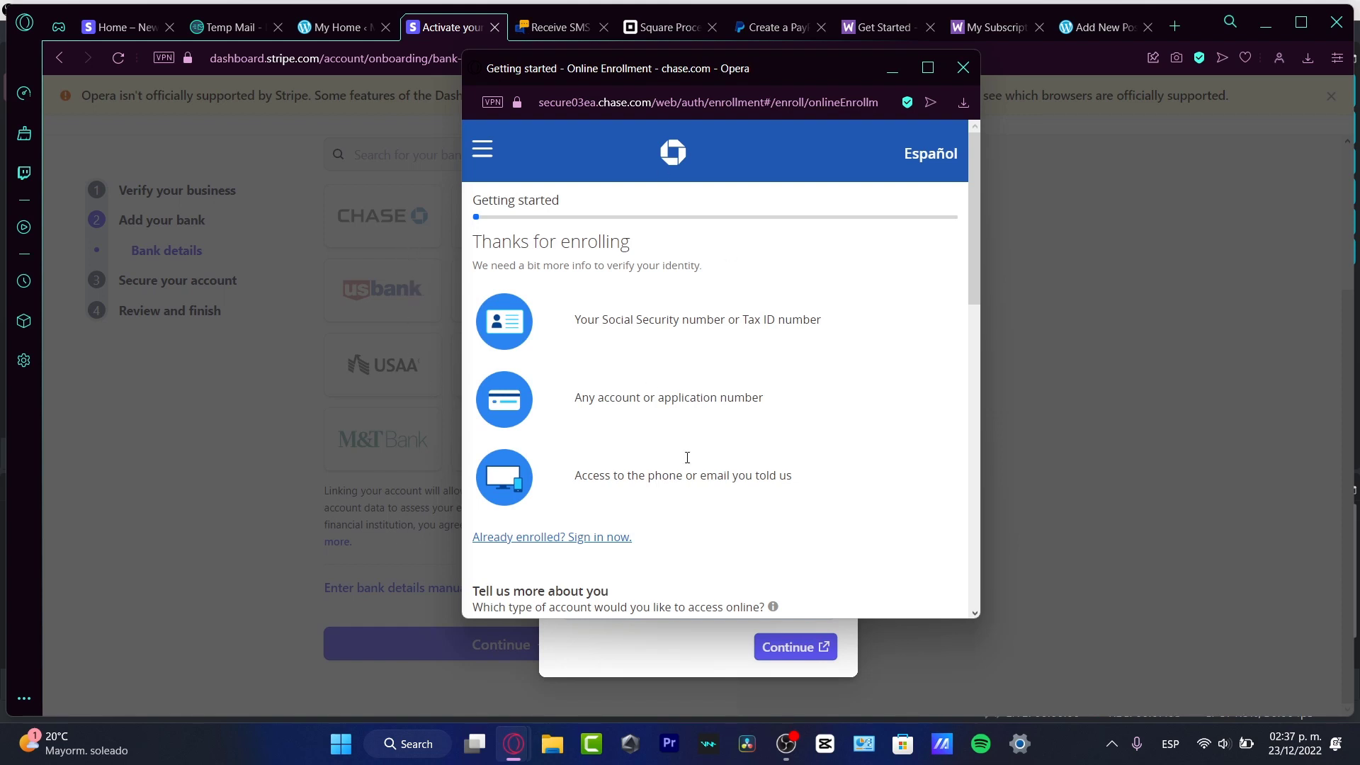
# Return to the Stripe onboarding, close the Chase dialog and confirm cancelling the bank linking
pyautogui.click(115, 30)
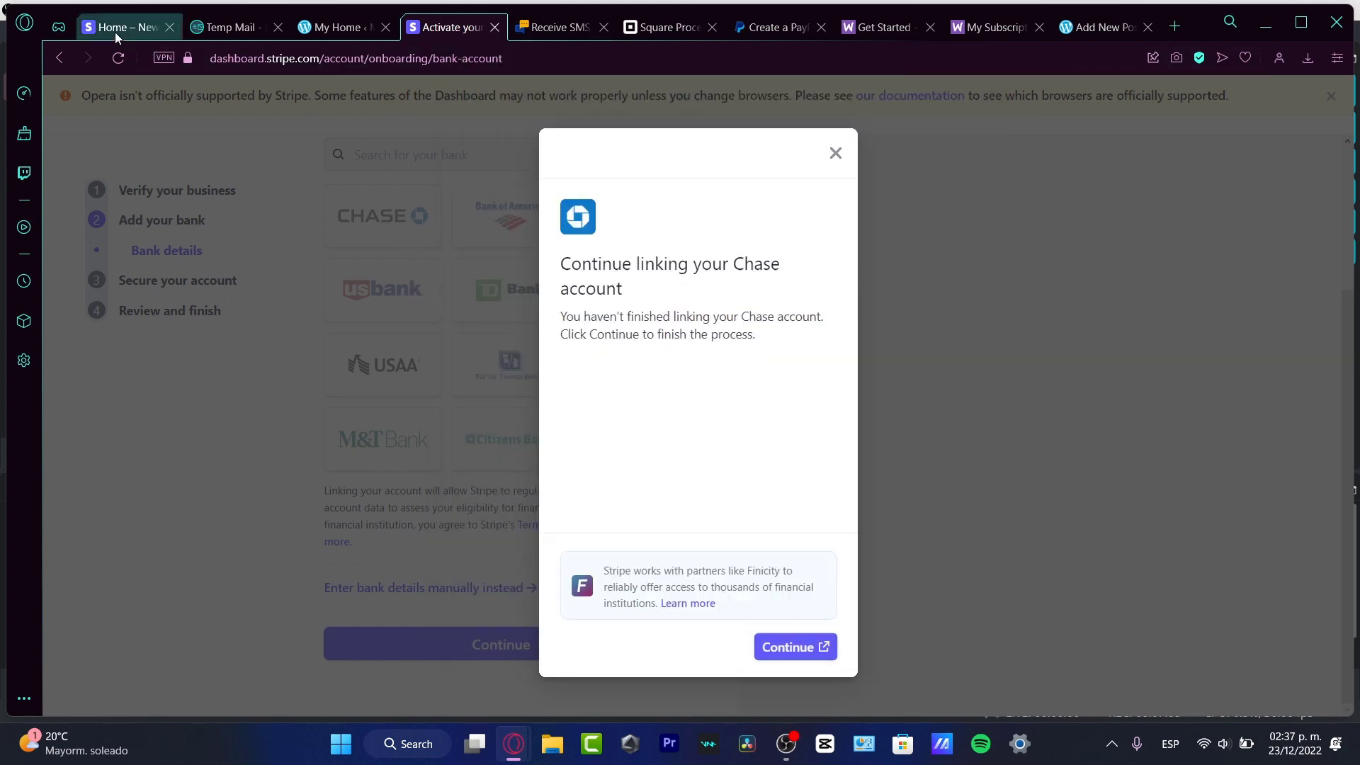
pyautogui.click(354, 30)
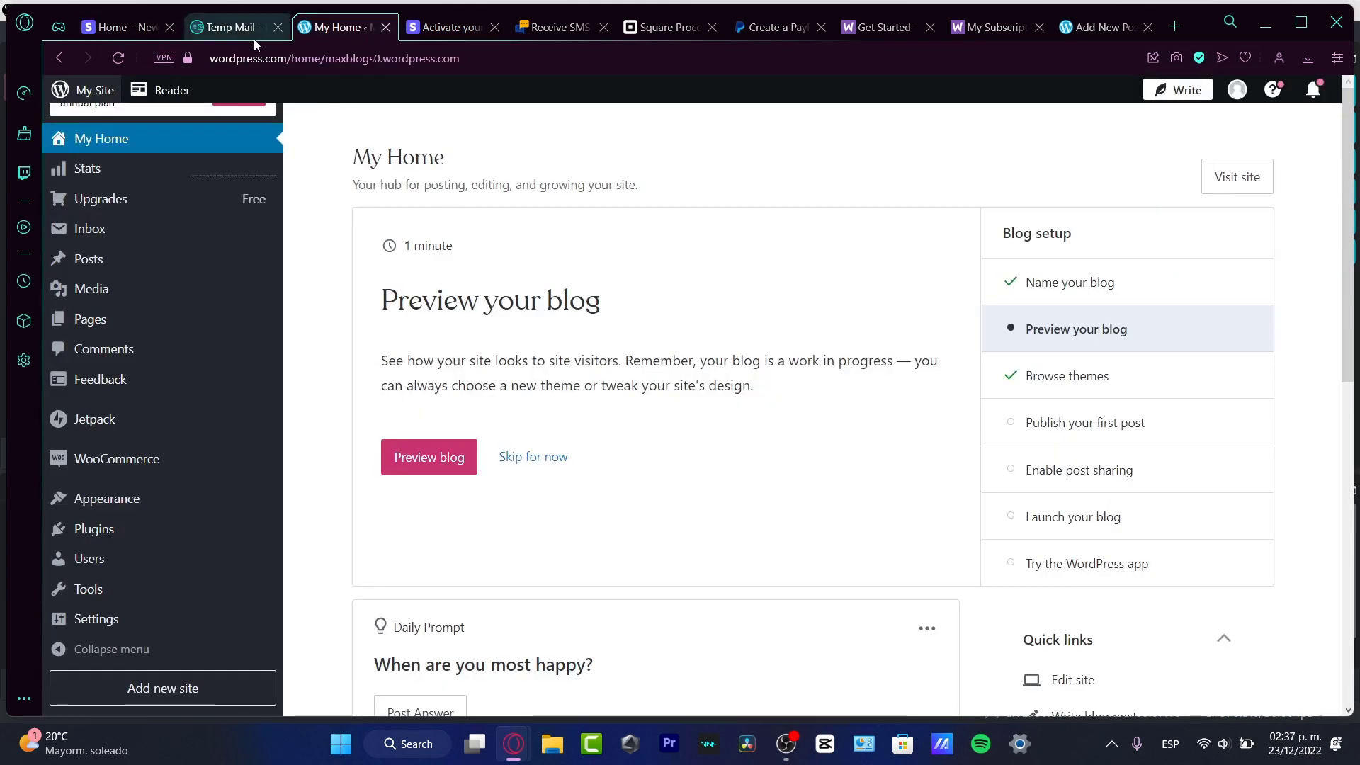
pyautogui.click(459, 30)
pyautogui.click(836, 153)
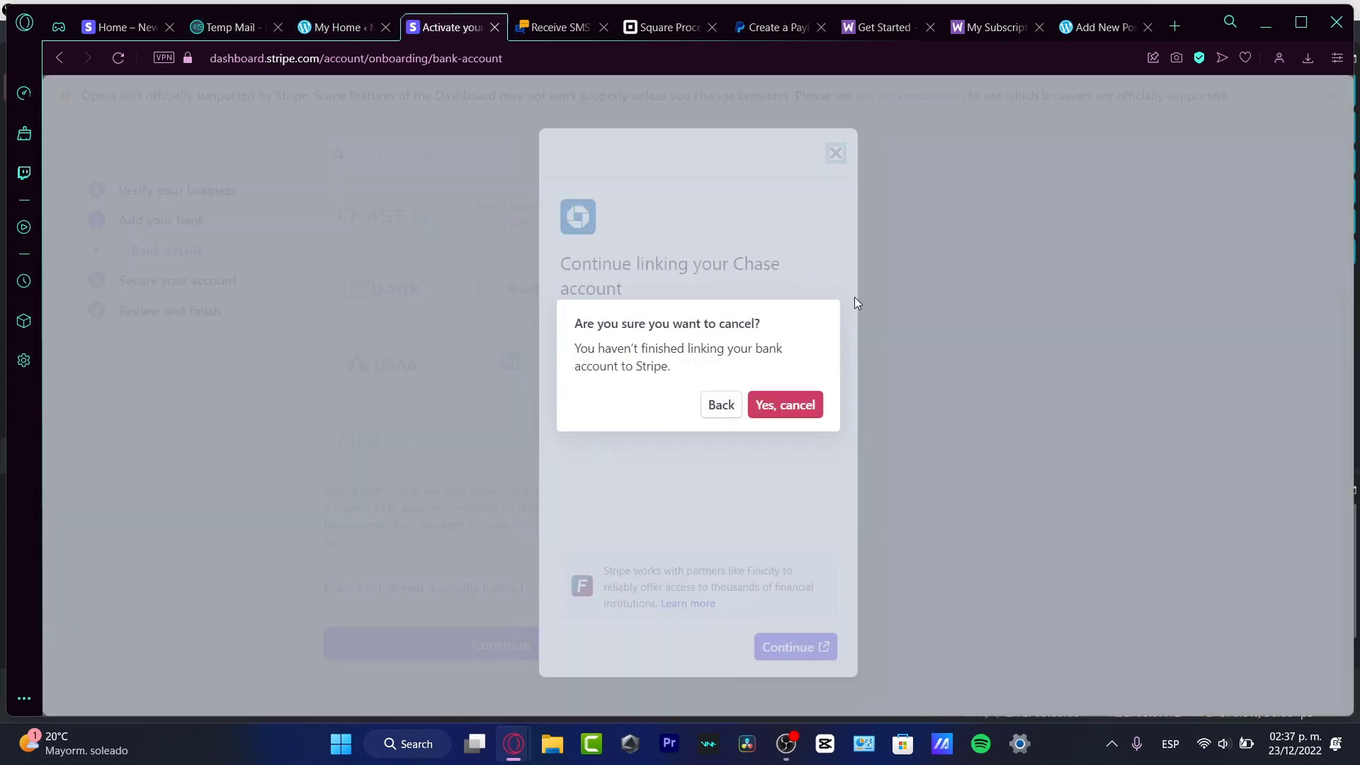
pyautogui.click(767, 409)
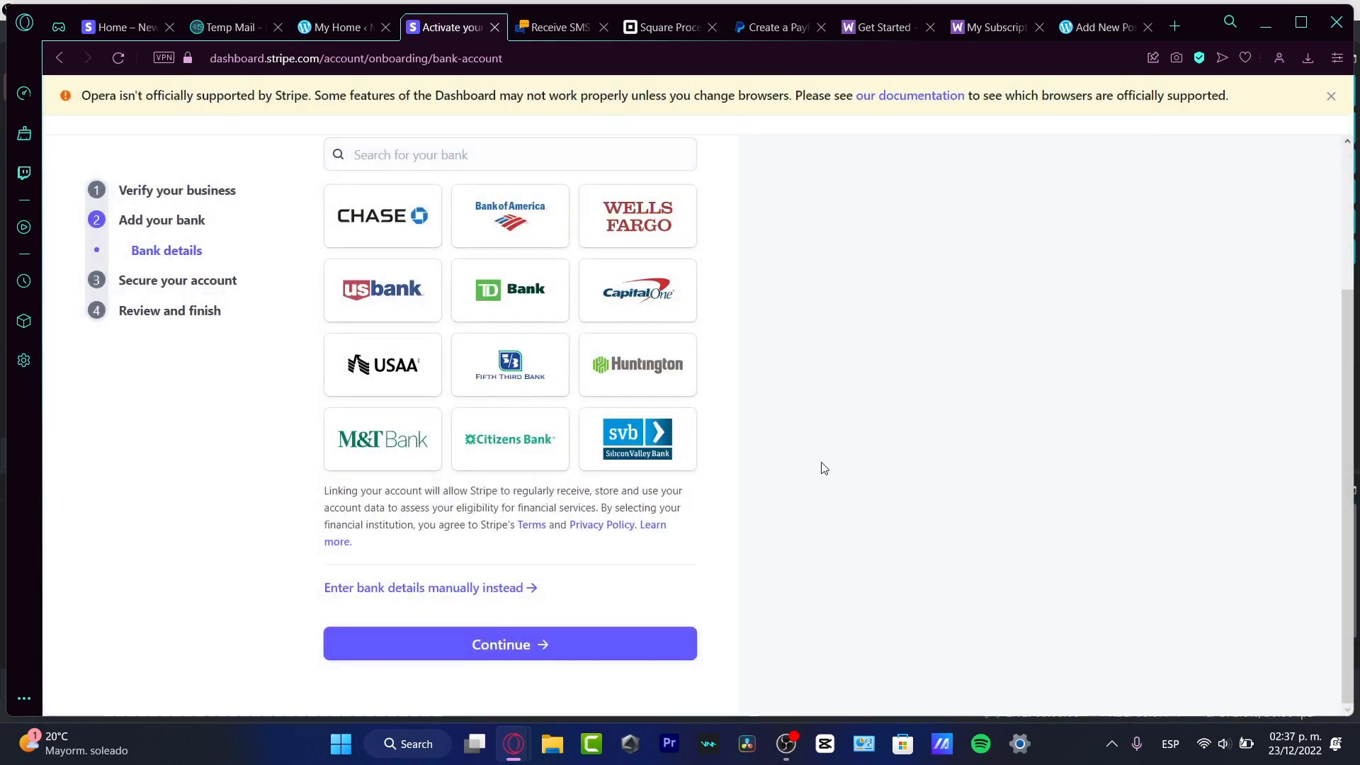
# Switch to the test-mode Payments page and scroll through the ways to collect payments
pyautogui.click(120, 27)
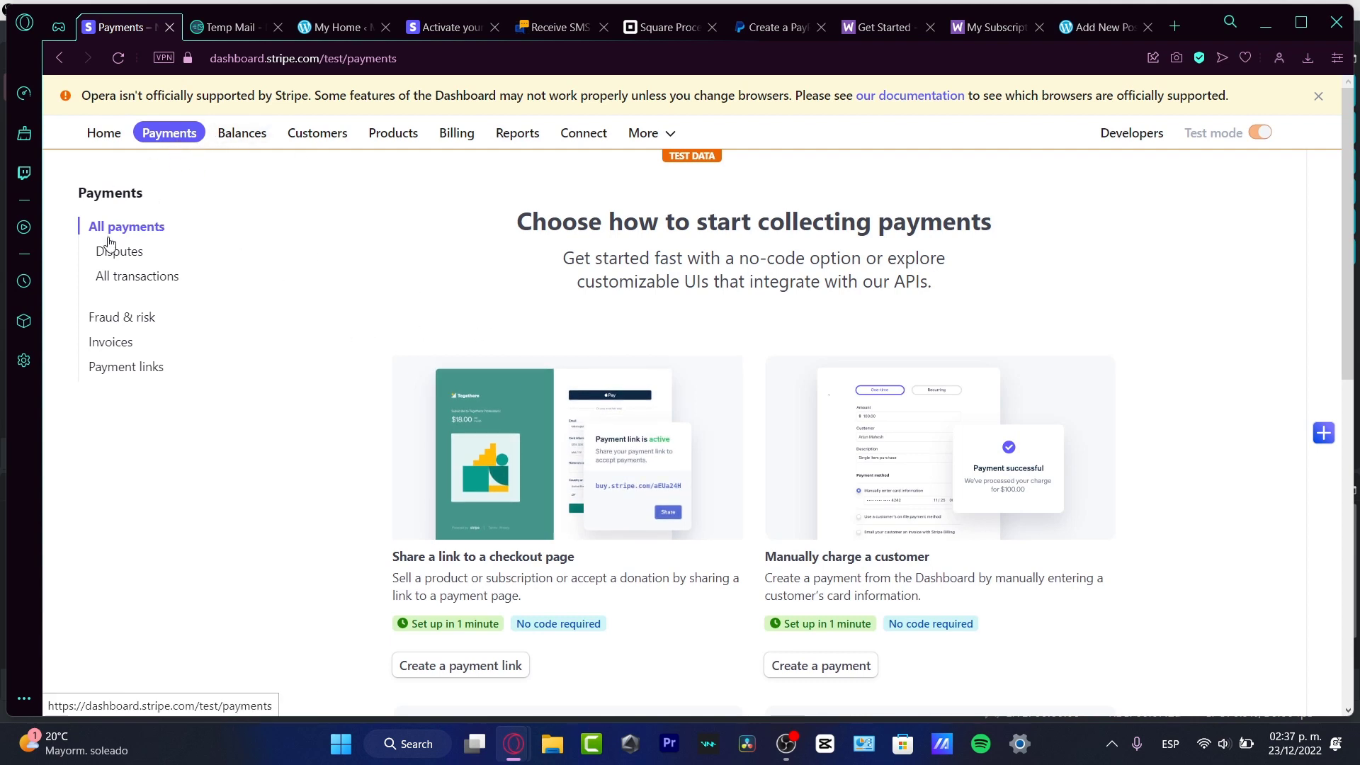
pyautogui.scroll(-3, 1048, 456)
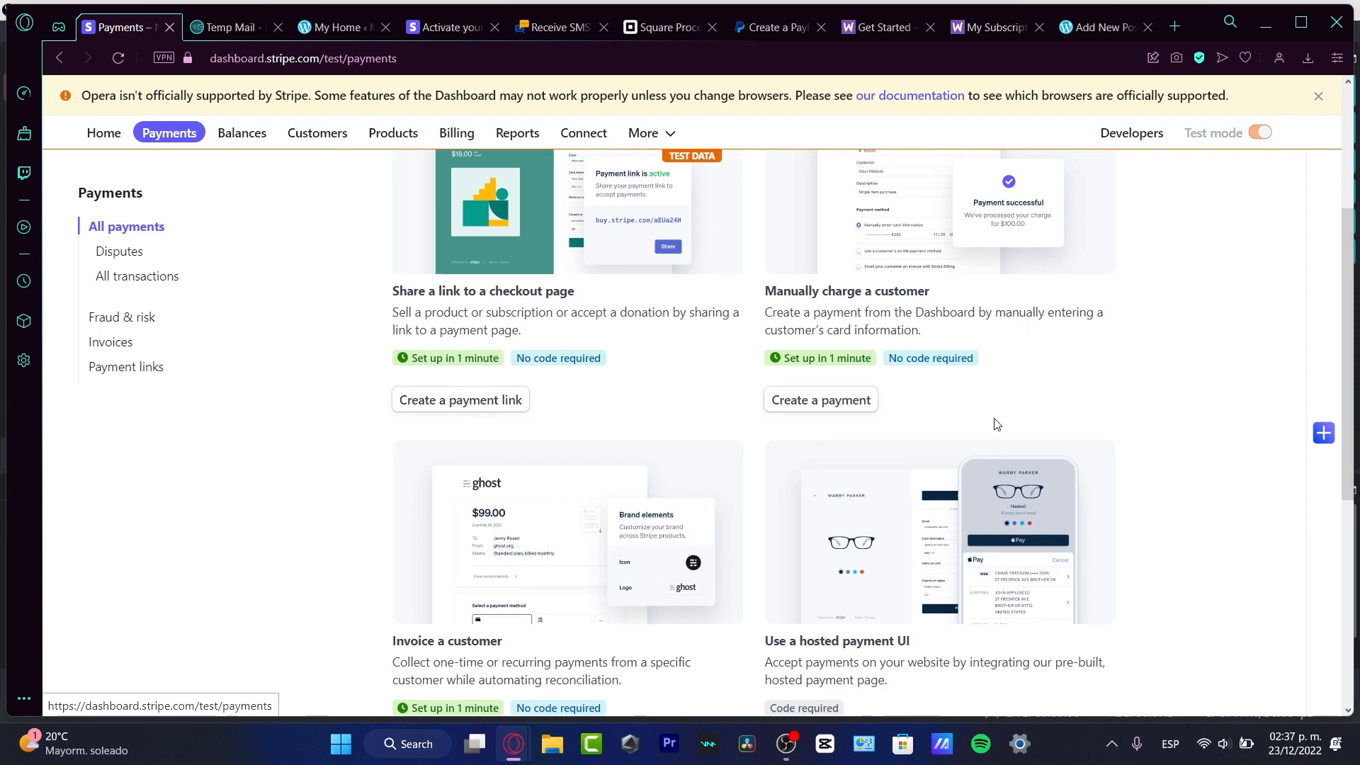
pyautogui.scroll(-3, 992, 425)
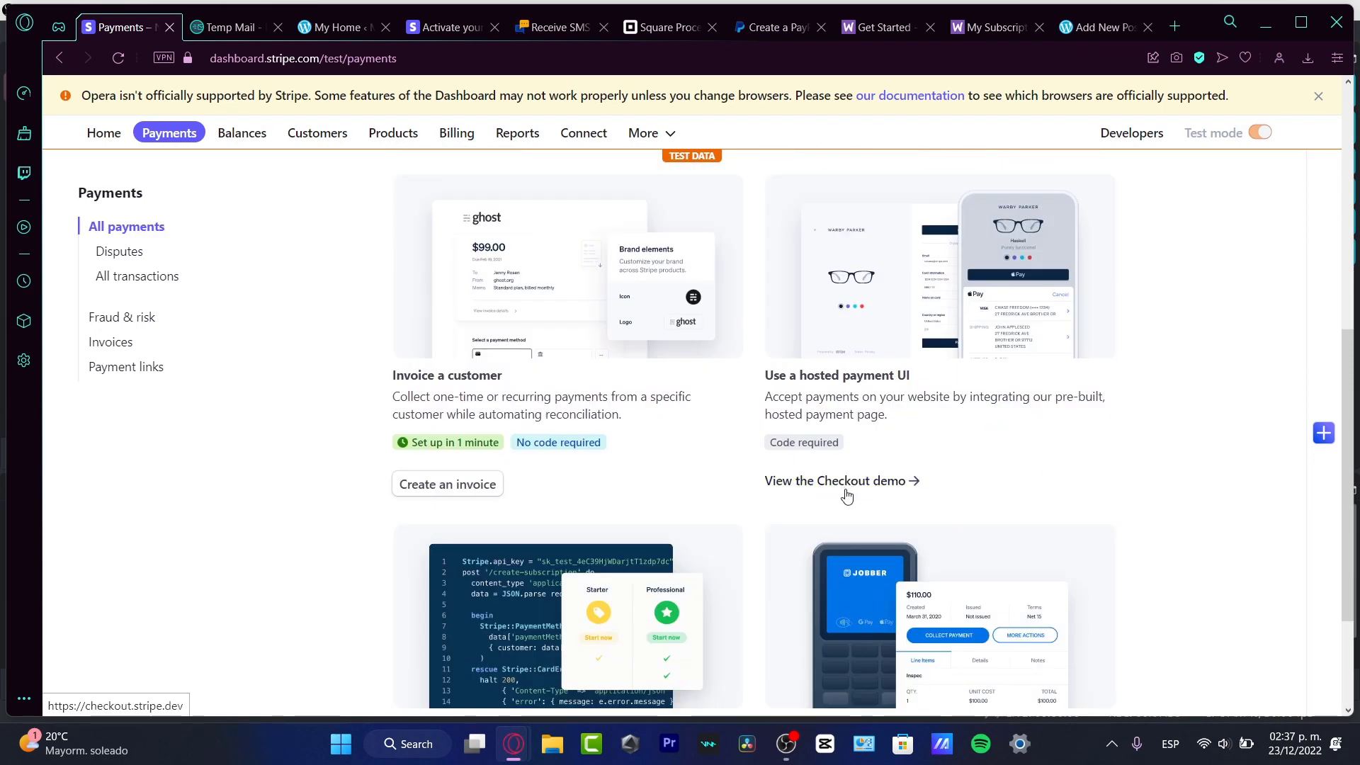
pyautogui.scroll(-2, 972, 522)
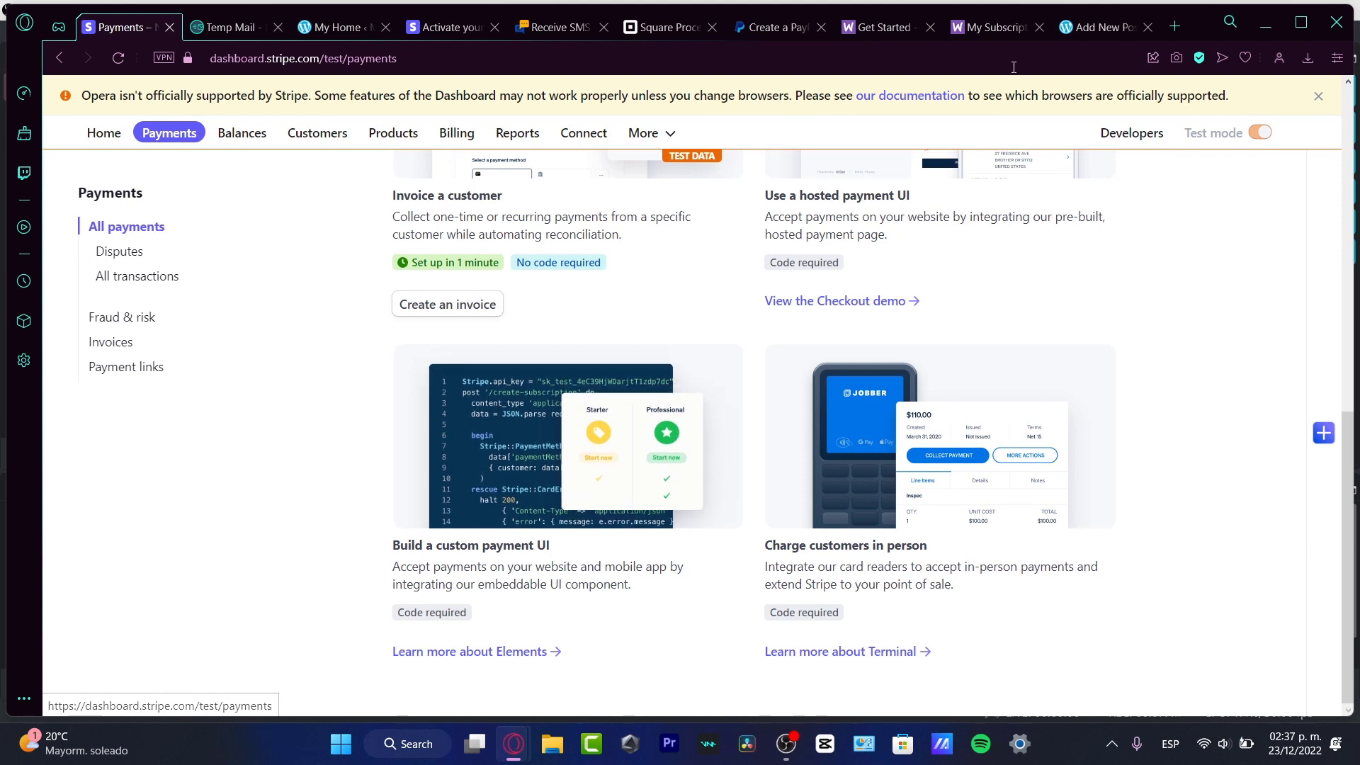
# Add a Payments block to the WordPress.com post using the Osaka Dinner Set pattern
pyautogui.click(1081, 31)
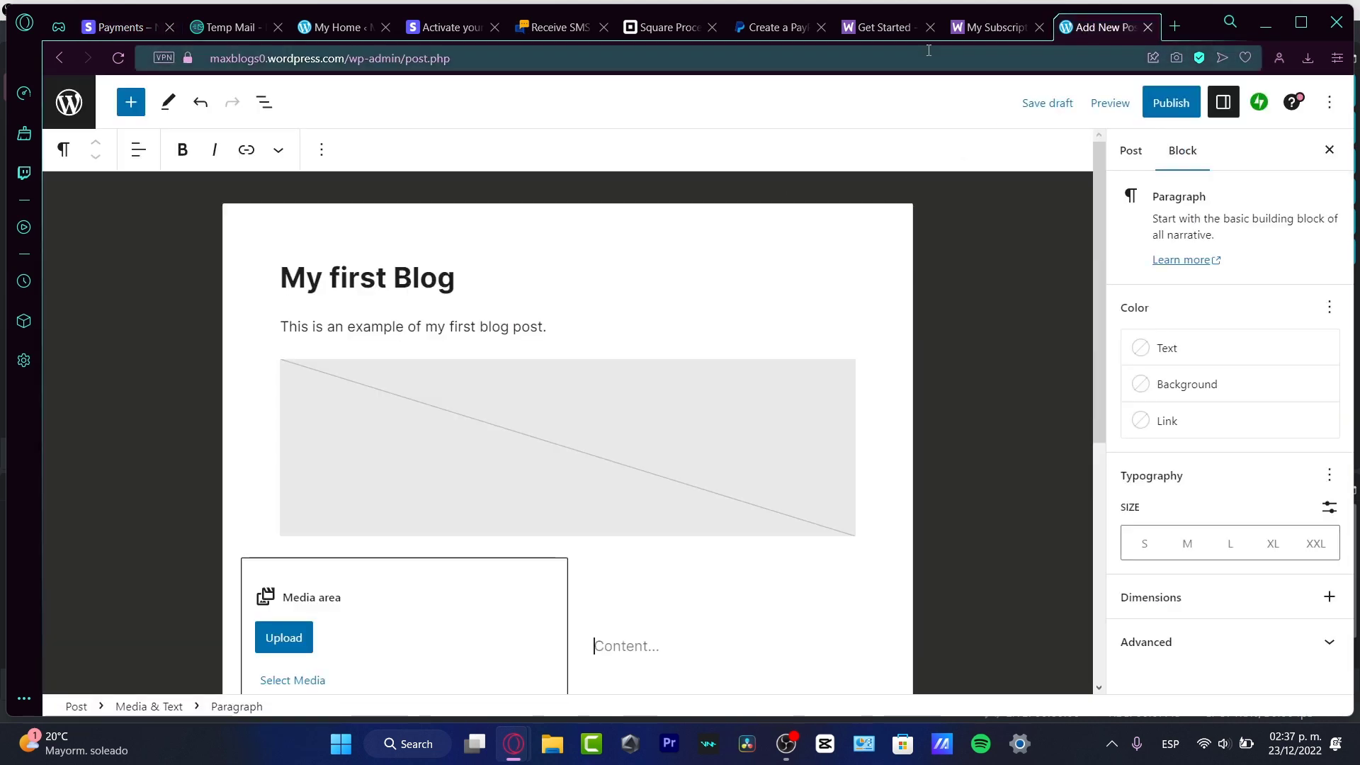
pyautogui.click(130, 102)
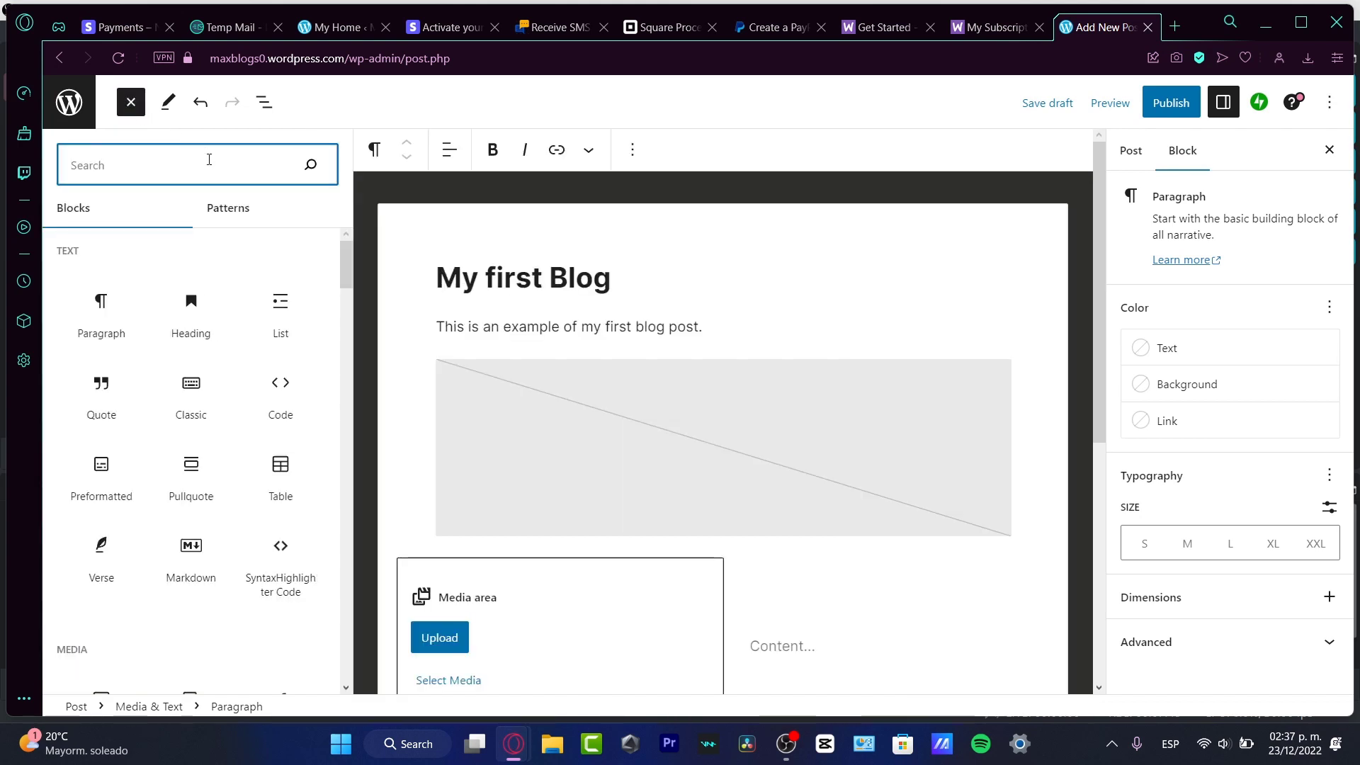
pyautogui.write('pay')
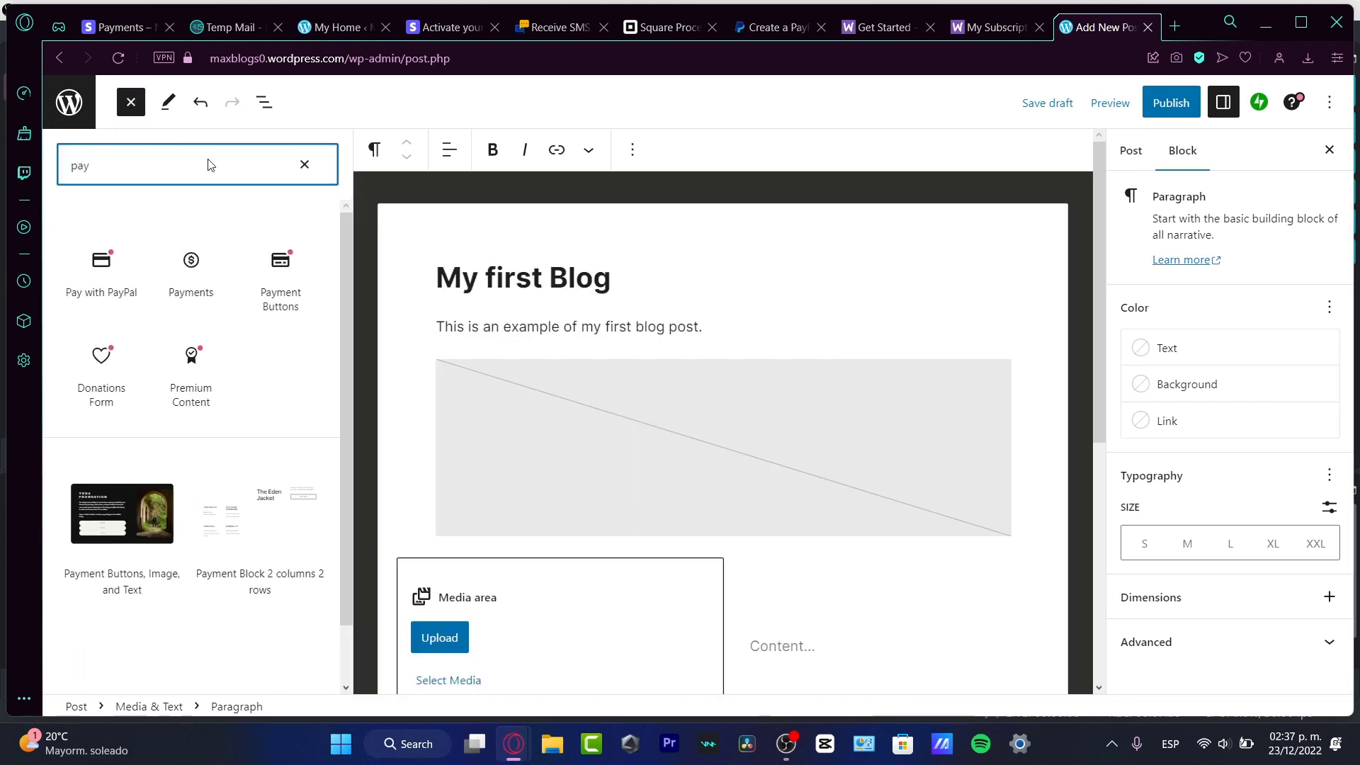
pyautogui.click(228, 305)
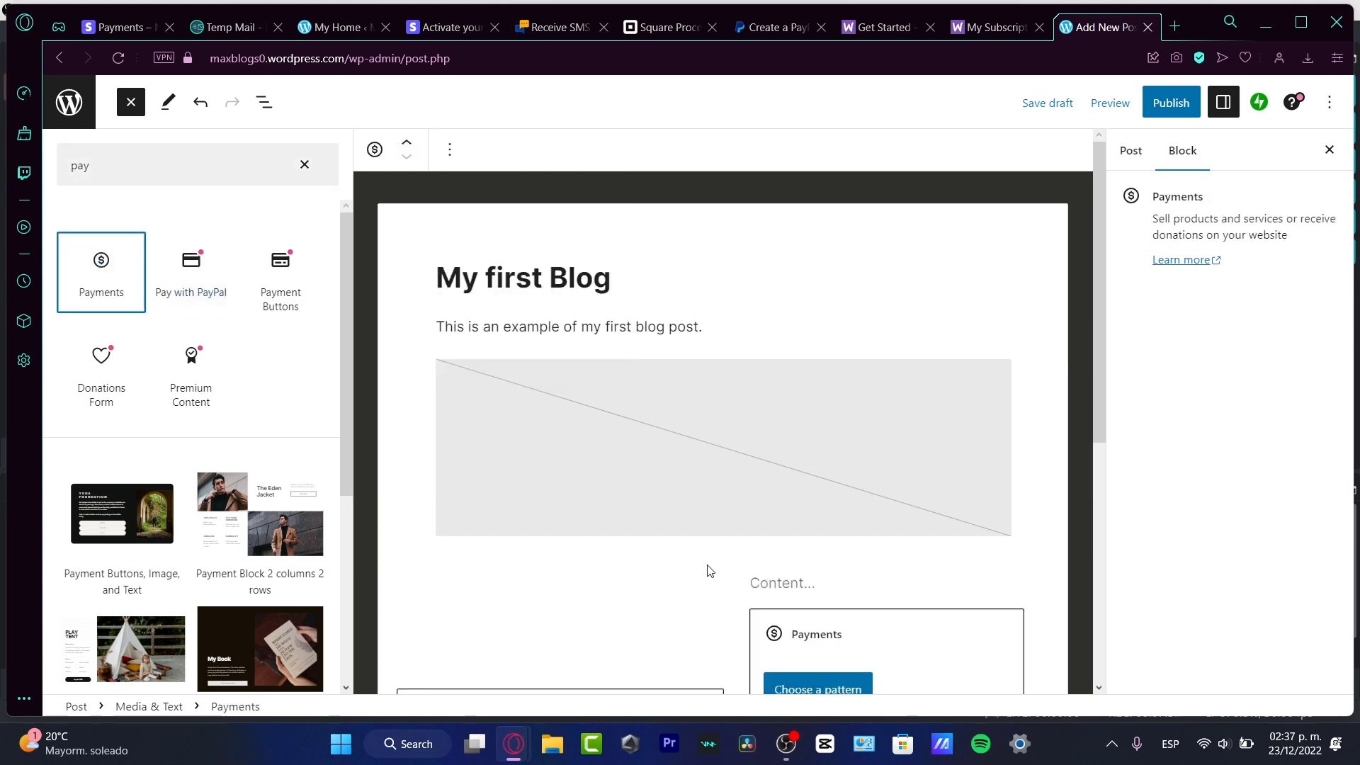
pyautogui.scroll(-4, 748, 556)
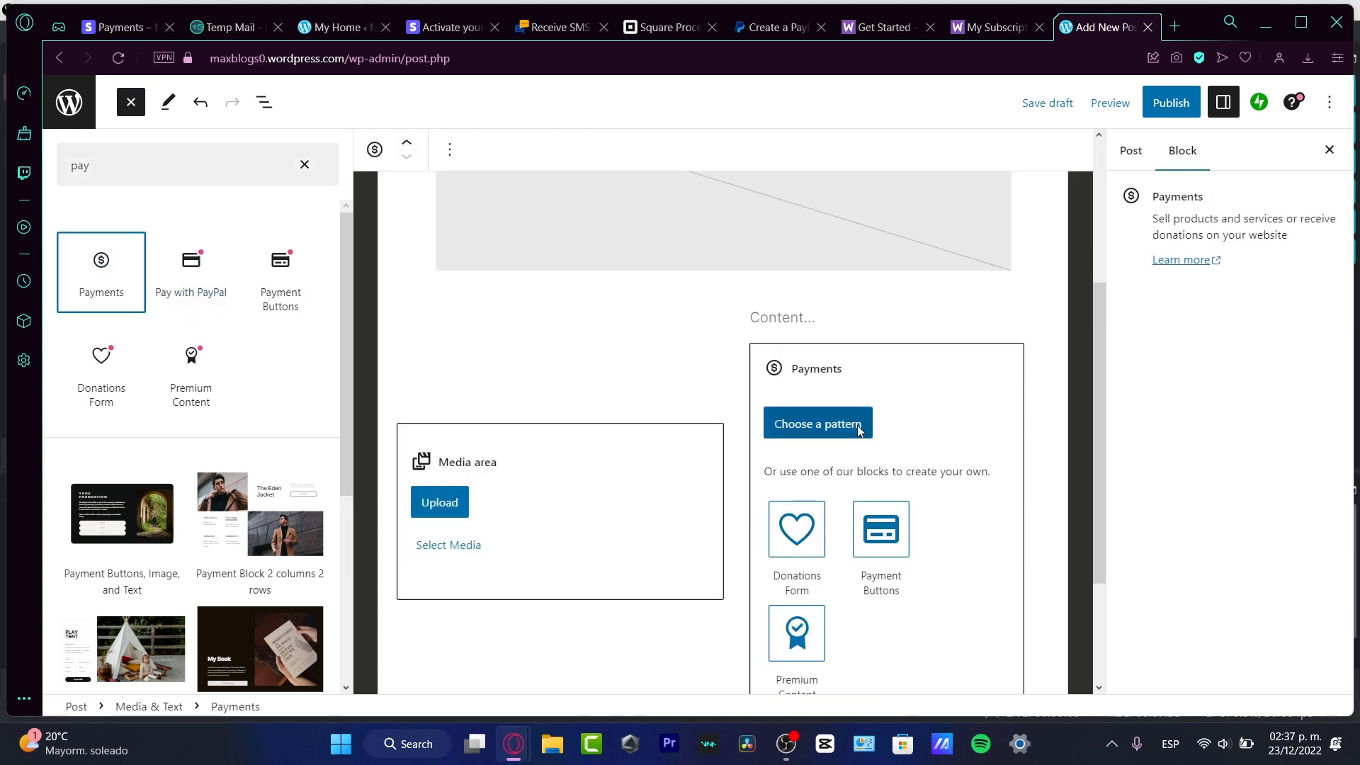
pyautogui.click(858, 432)
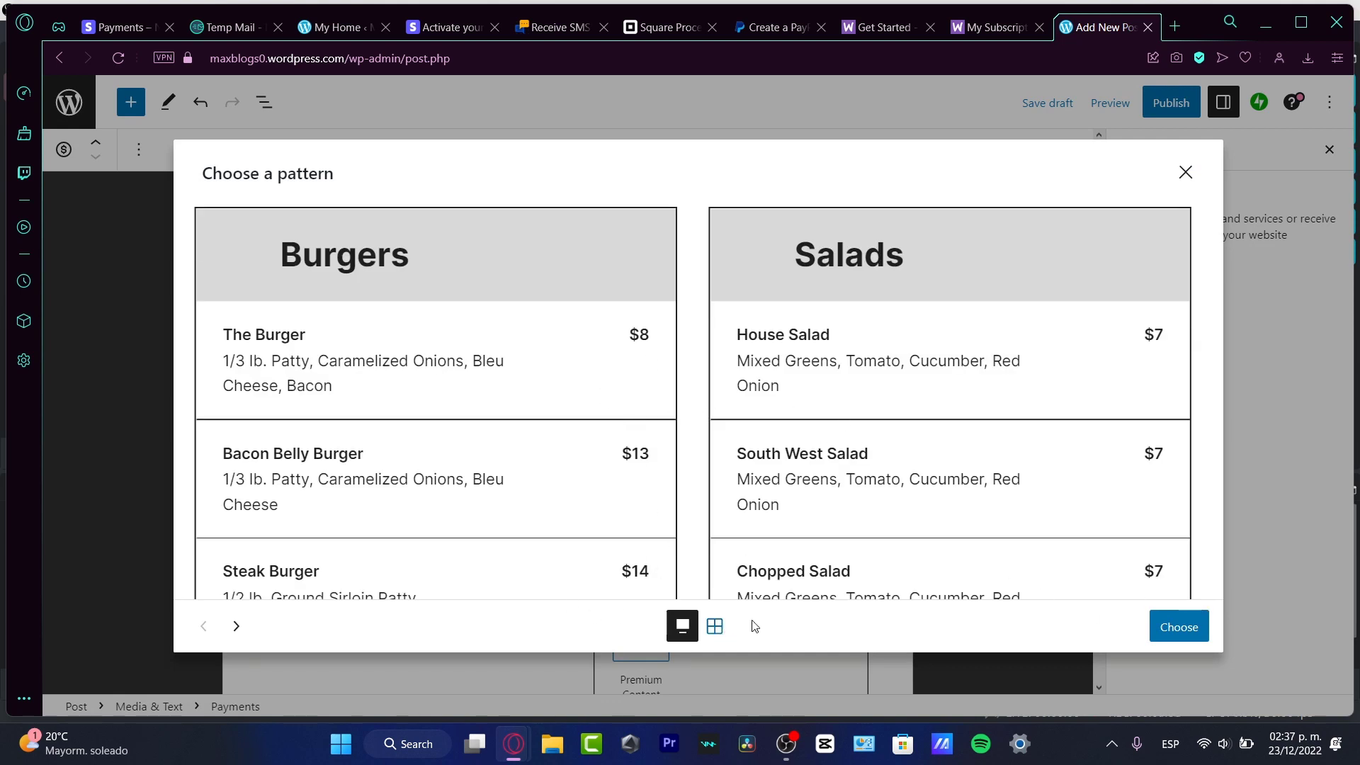
pyautogui.click(715, 626)
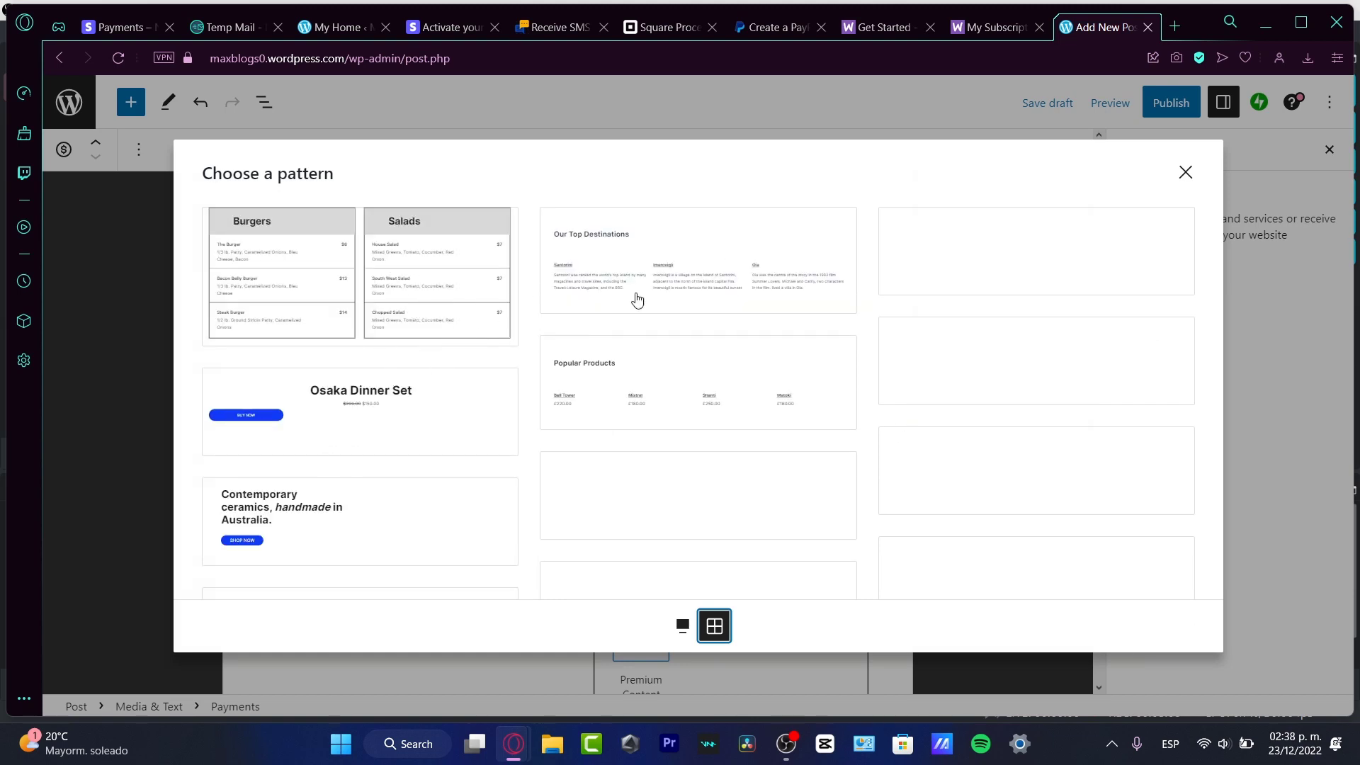
pyautogui.click(450, 435)
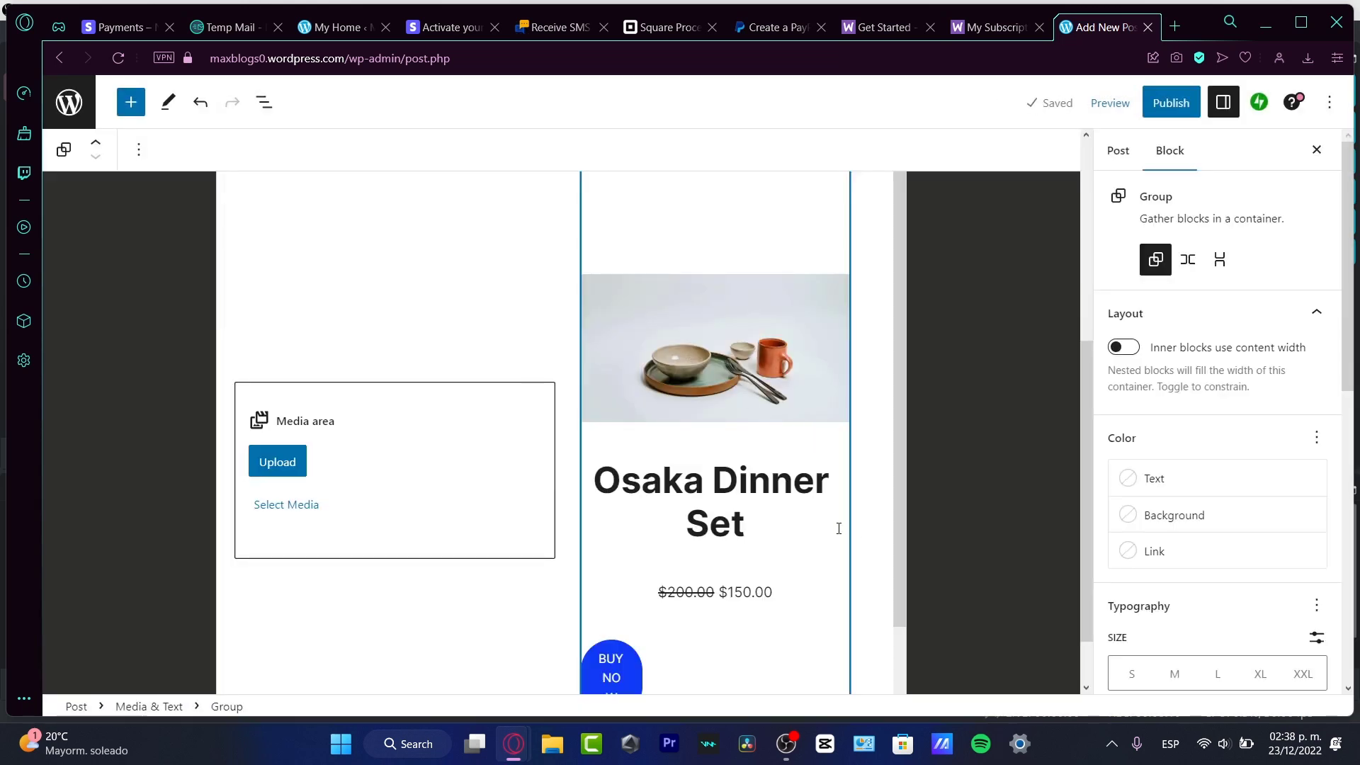
# Select the BUY NOW button and bring up the site navigation sidebar
pyautogui.scroll(-2, 847, 528)
pyautogui.click(611, 553)
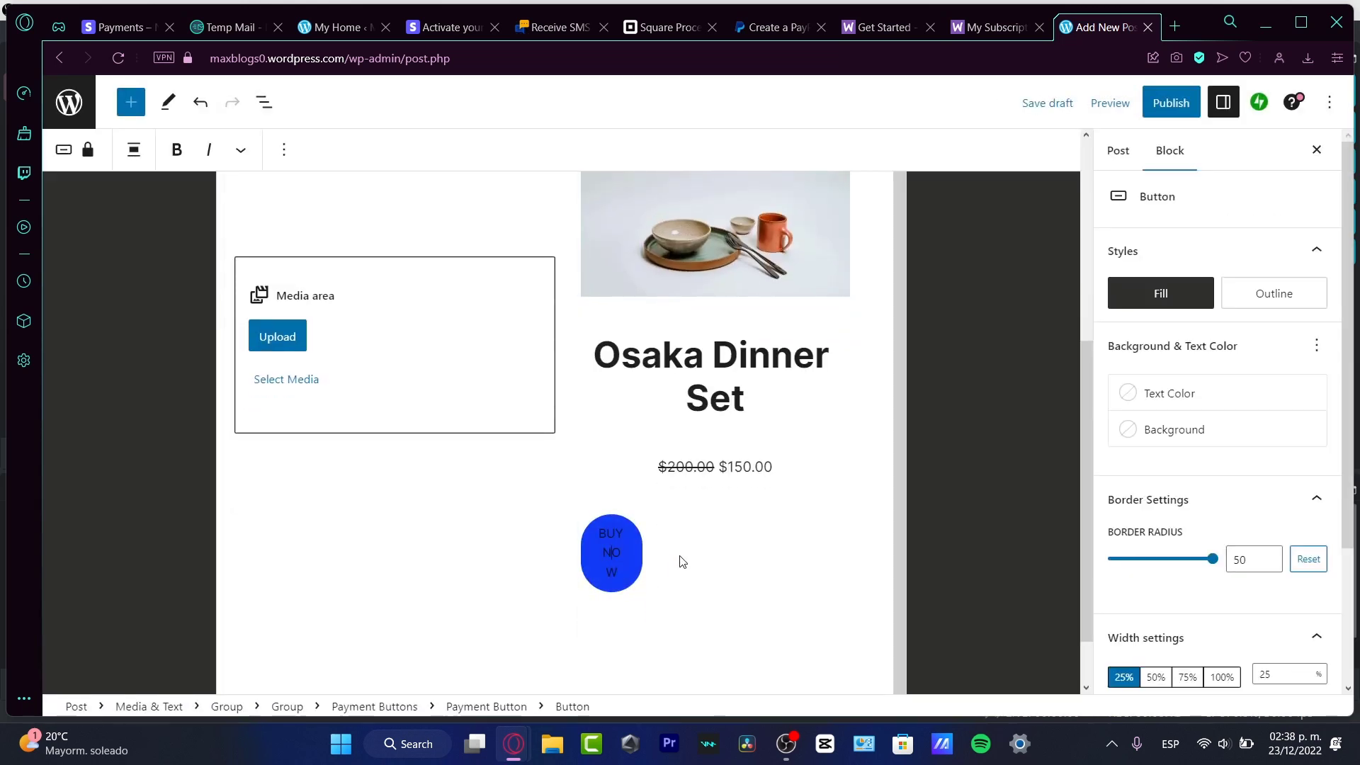
pyautogui.click(80, 100)
# Switch between the WooCommerce Getting Started and My Subscriptions pages, ending on My Subscriptions
pyautogui.click(1026, 32)
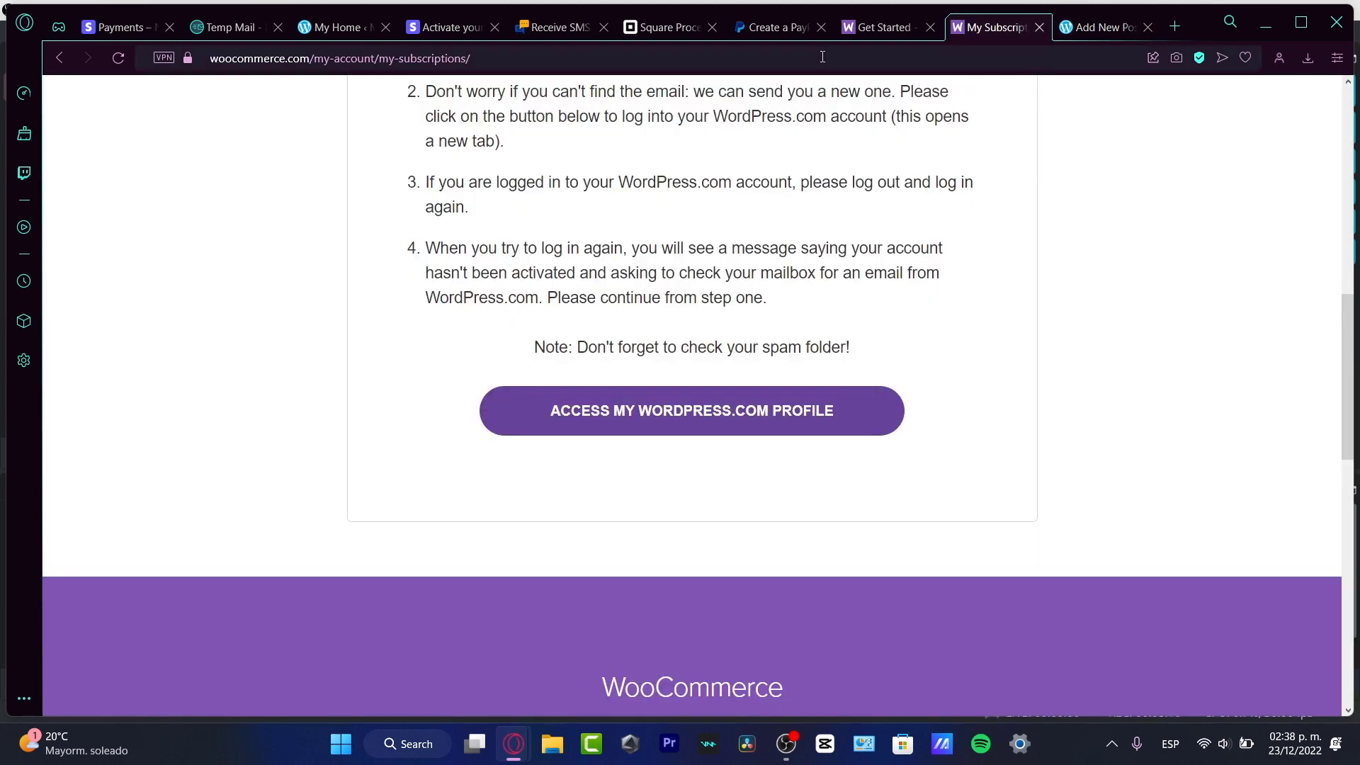
pyautogui.click(882, 27)
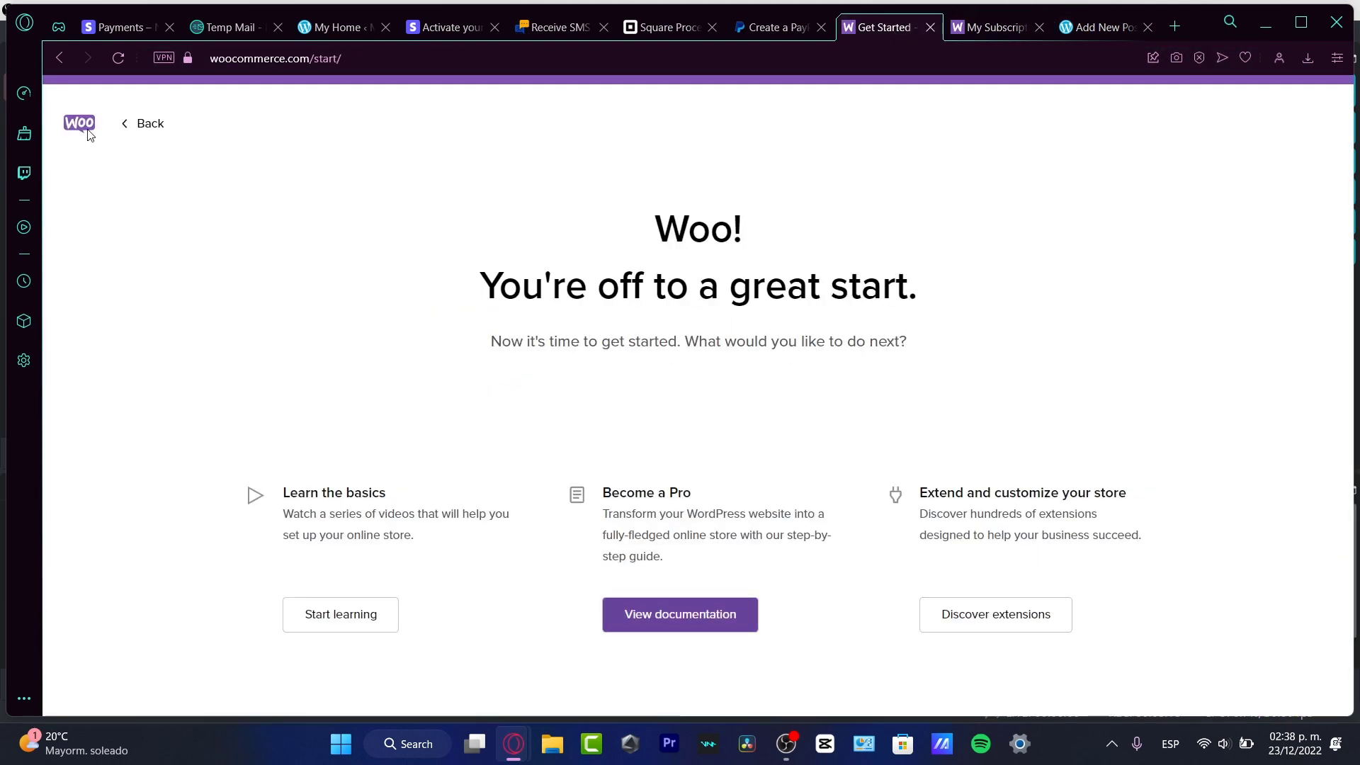
pyautogui.hotkey('ctrl', 'Tab')
pyautogui.scroll(10, 751, 358)
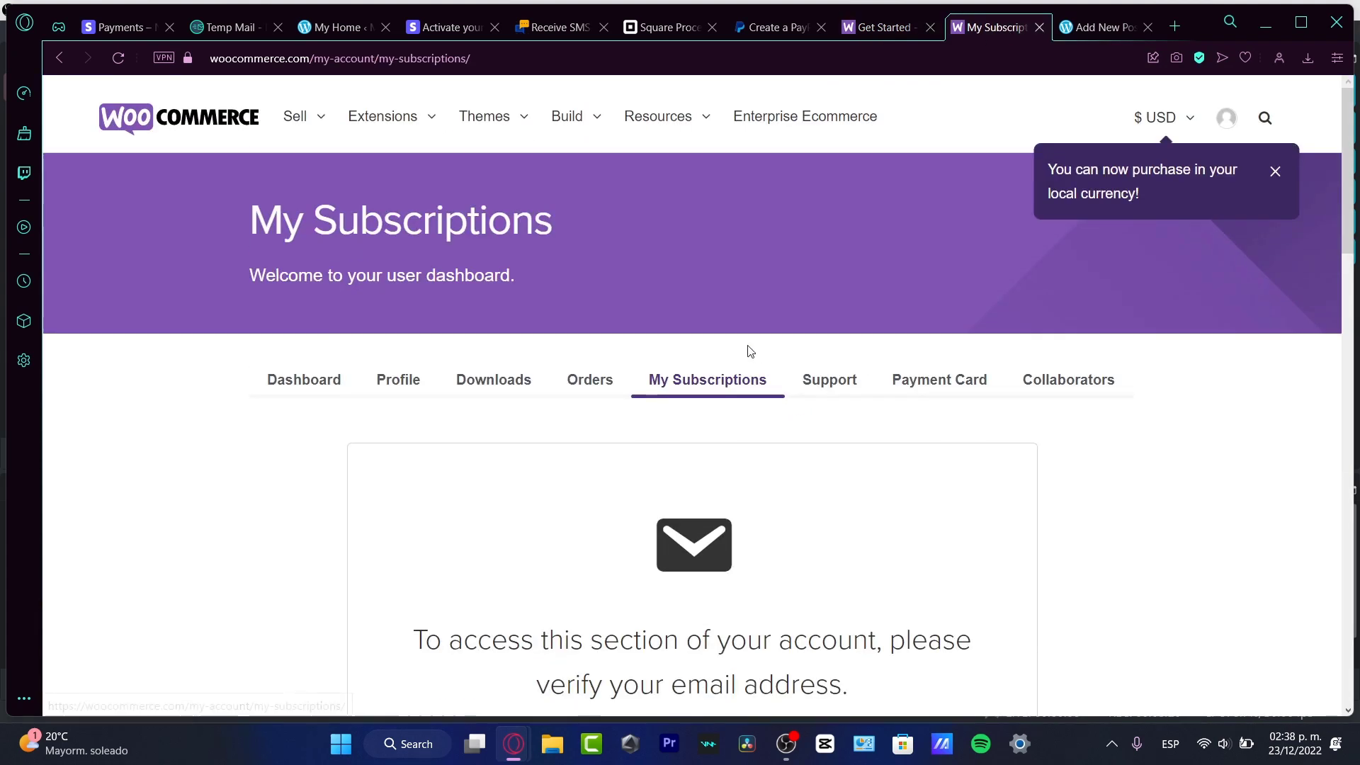
# Open WooCommerce's Manage your Payment Method page and look over its empty card form
pyautogui.moveTo(583, 129)
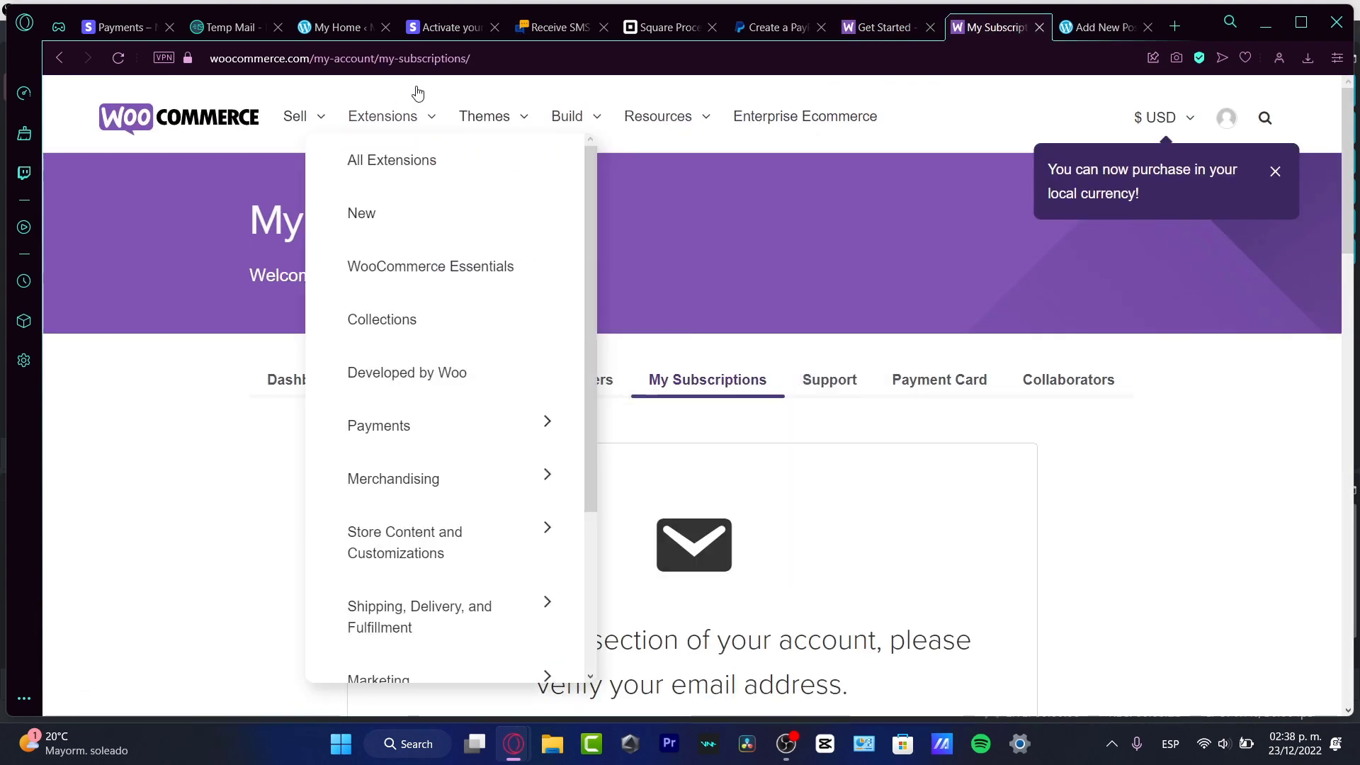
pyautogui.click(939, 380)
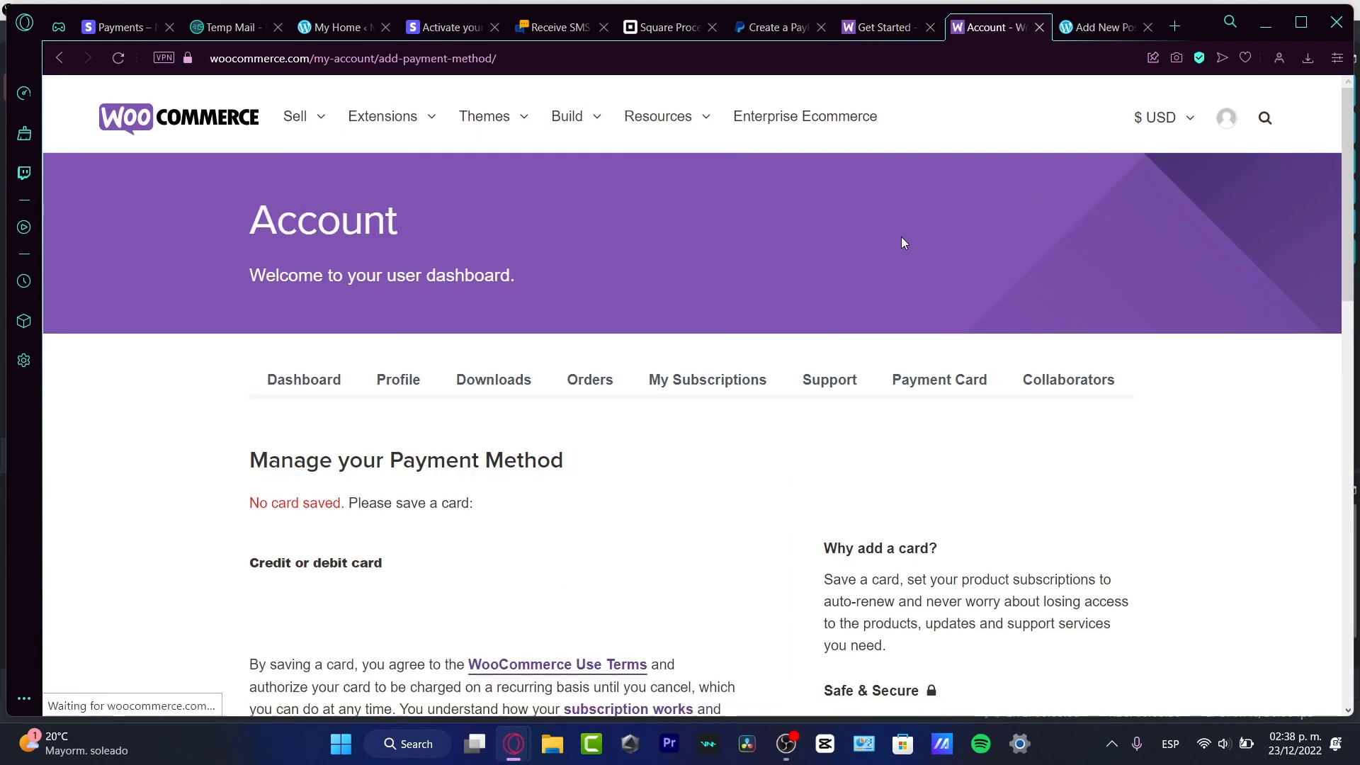
pyautogui.scroll(-7, 783, 516)
pyautogui.scroll(3, 783, 510)
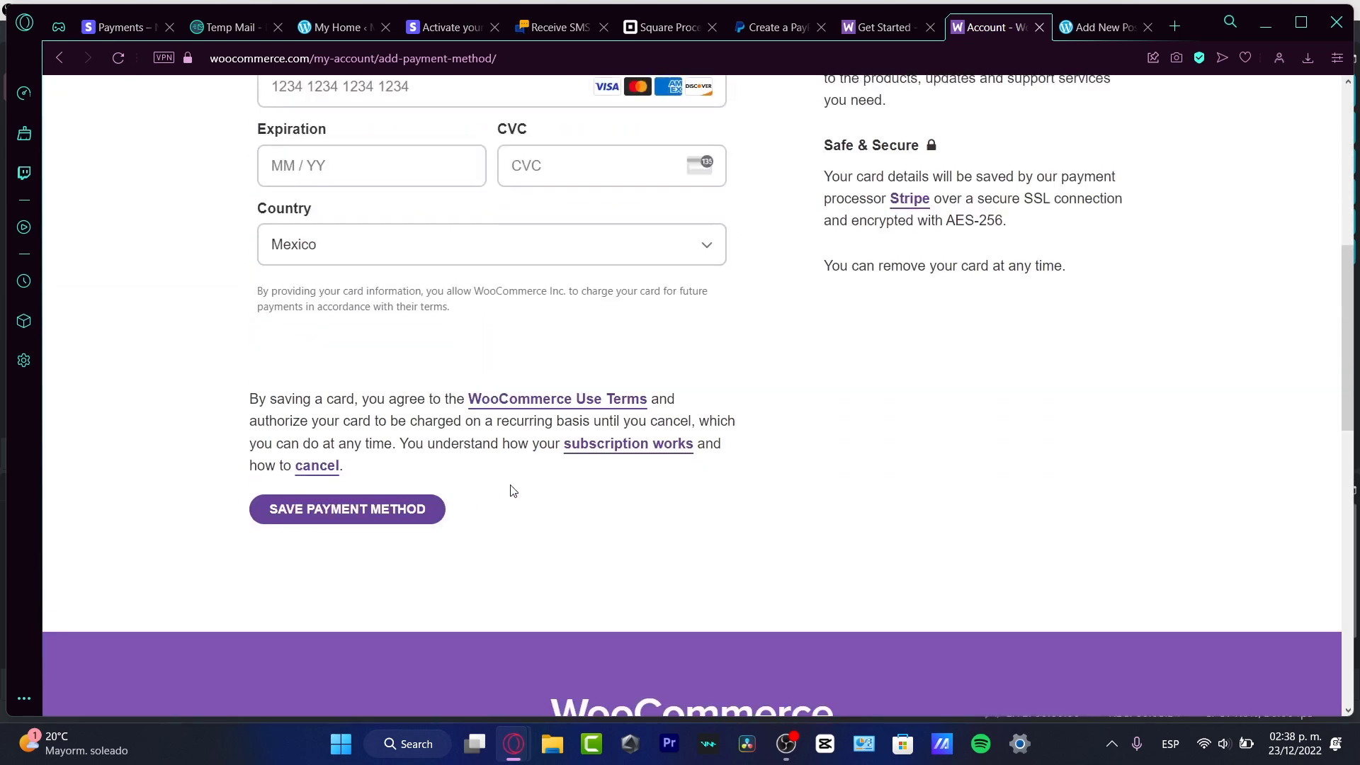
pyautogui.scroll(-3, 768, 574)
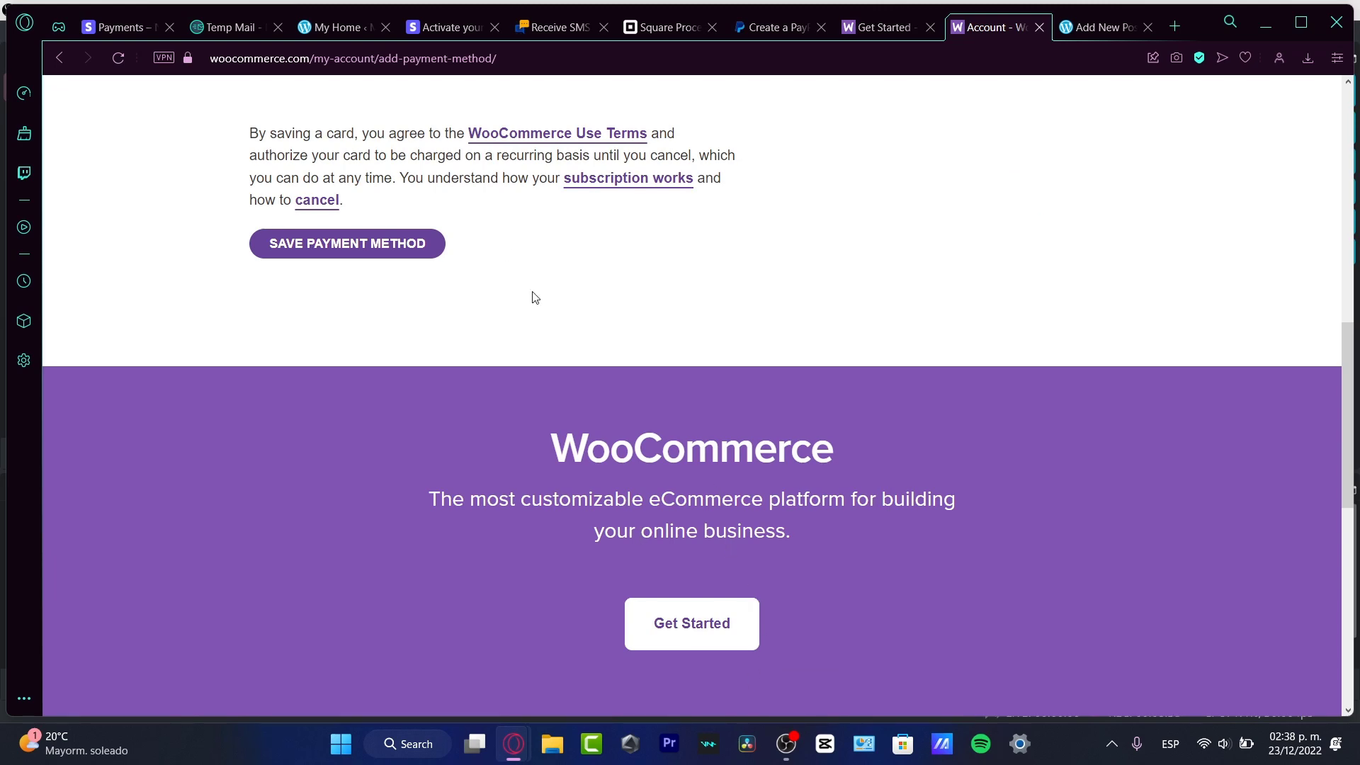
# Go back to Stripe's payment link creation and check the link type choices without changing them
pyautogui.click(129, 28)
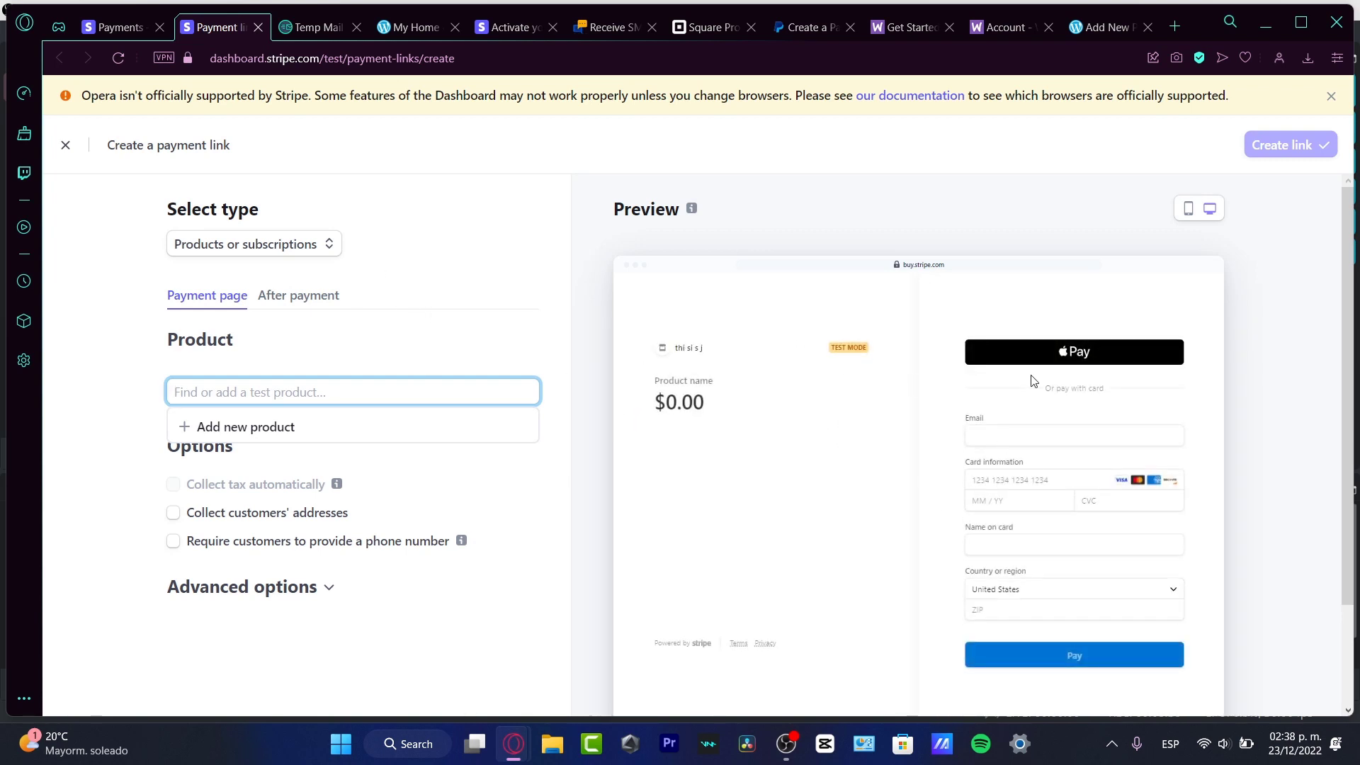
pyautogui.scroll(-2, 1172, 399)
pyautogui.scroll(2, 306, 345)
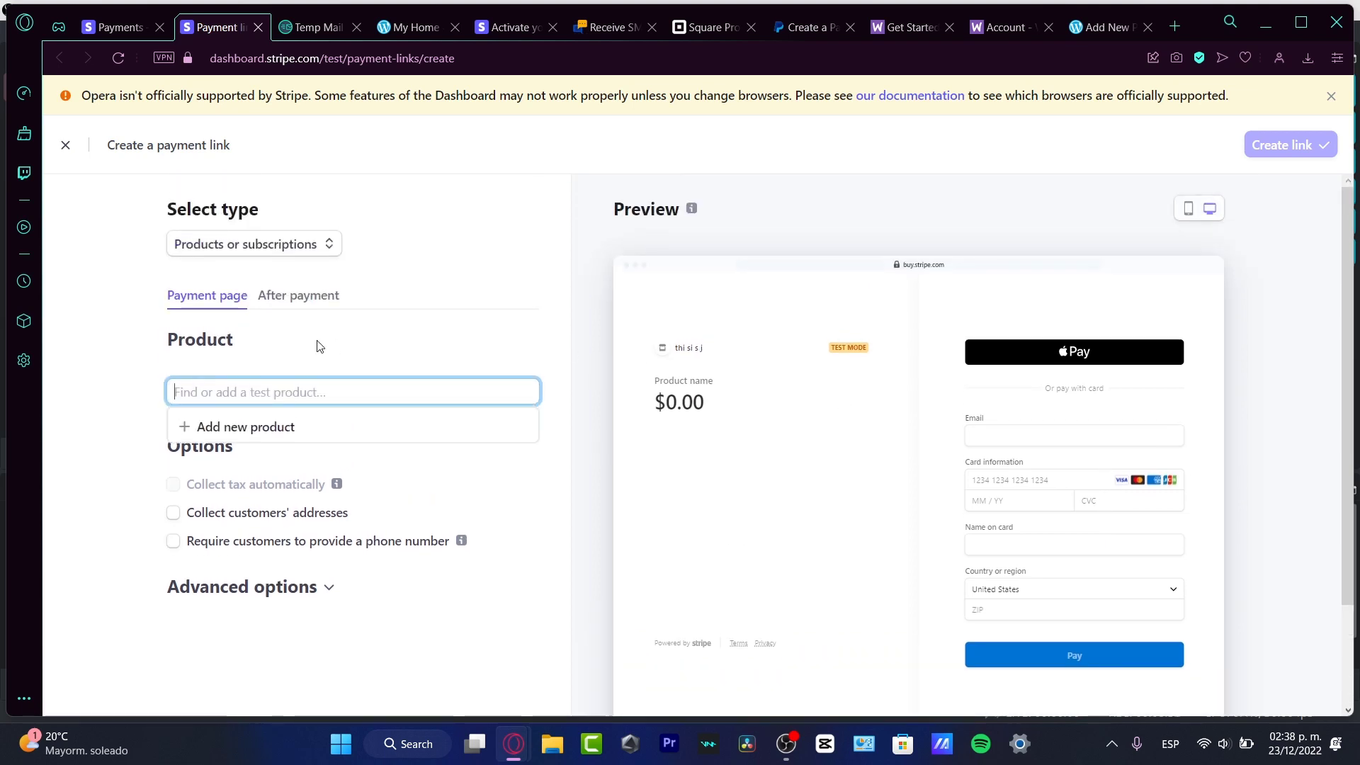
pyautogui.click(288, 253)
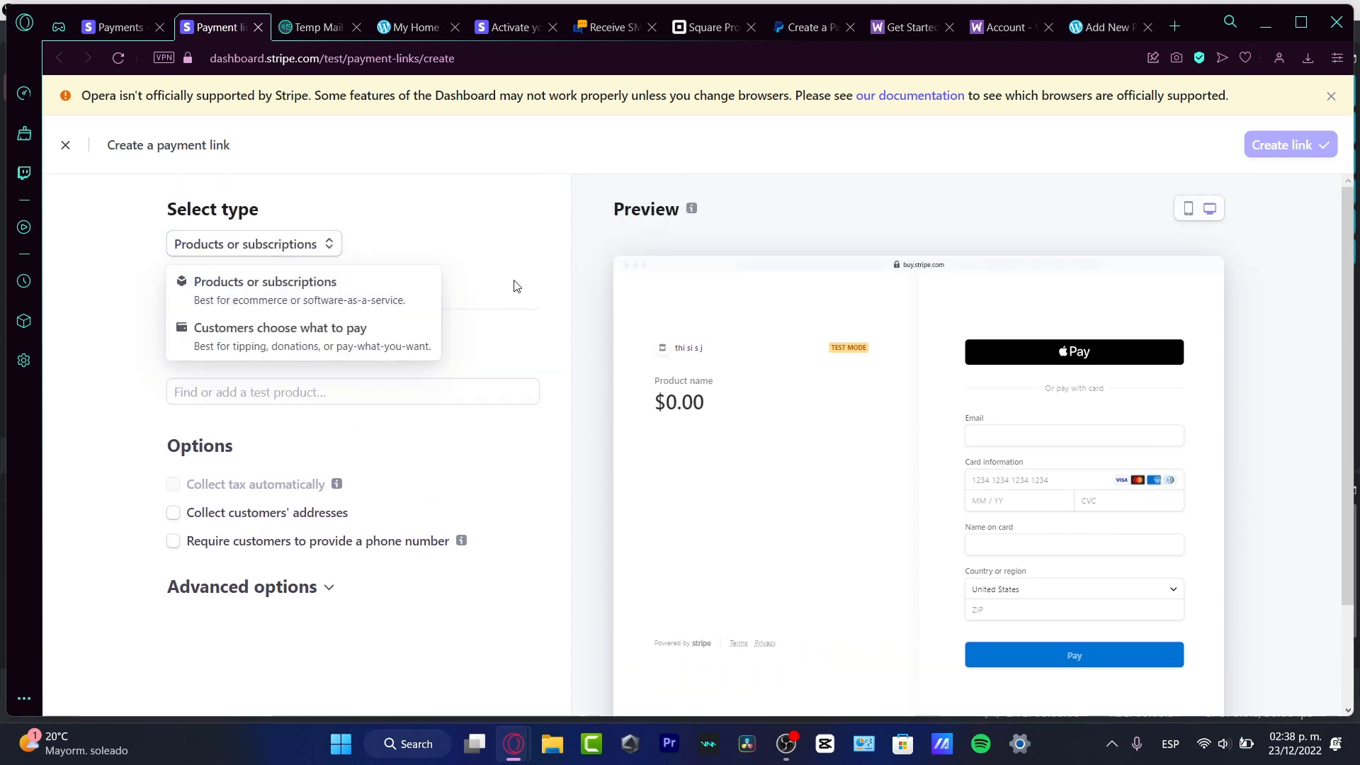
pyautogui.press('Escape')
# Add 'Digital Planner' as a new product with an example description, priced at $3.00 USD
pyautogui.click(312, 389)
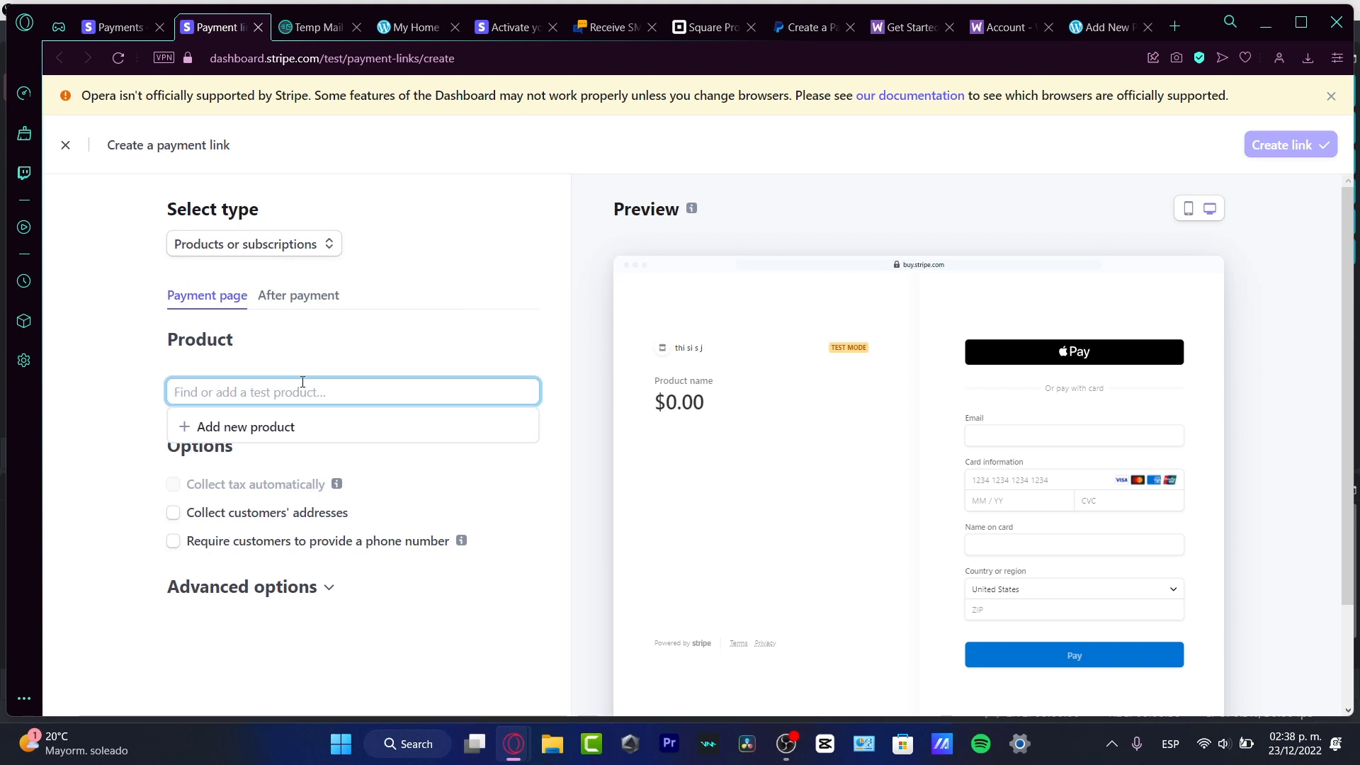
pyautogui.write('Digital Pln')
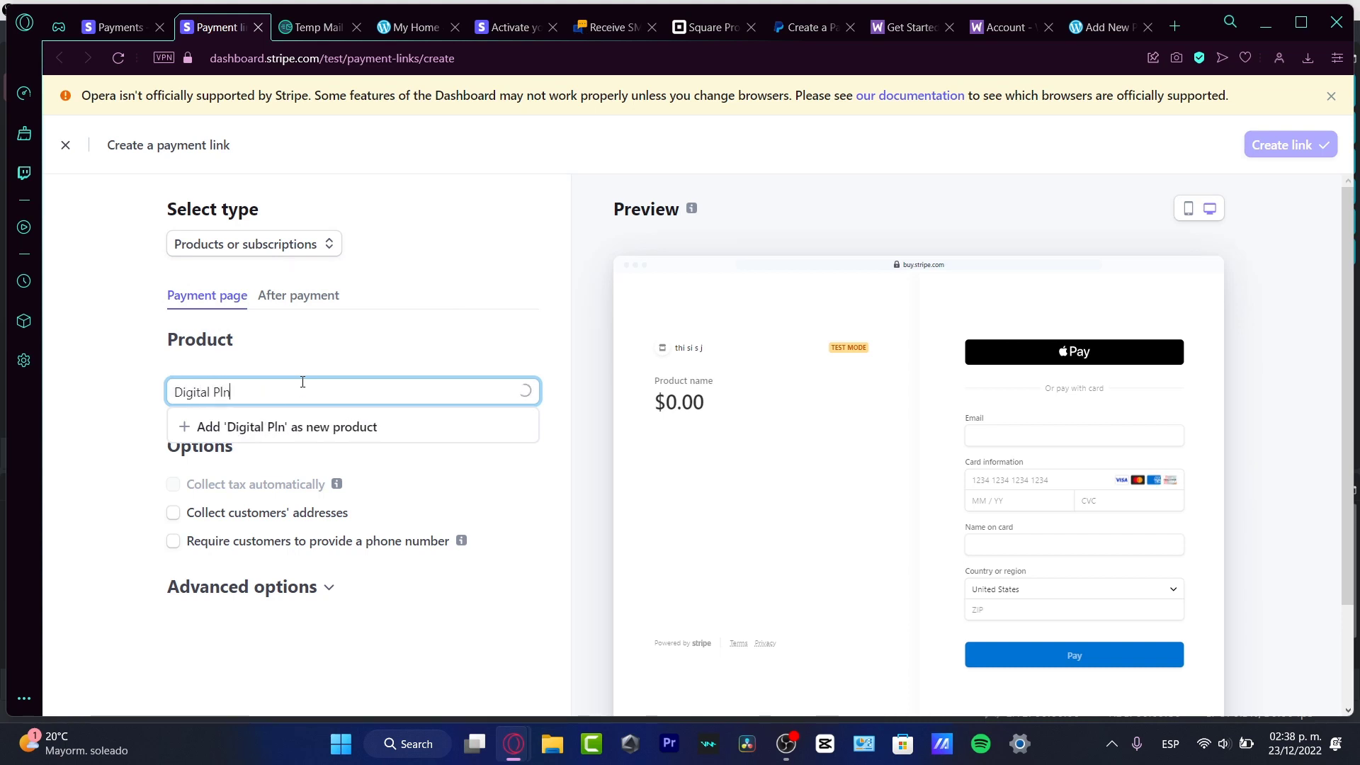
pyautogui.press('BackSpace')
pyautogui.press('BackSpace')
pyautogui.write('lanner')
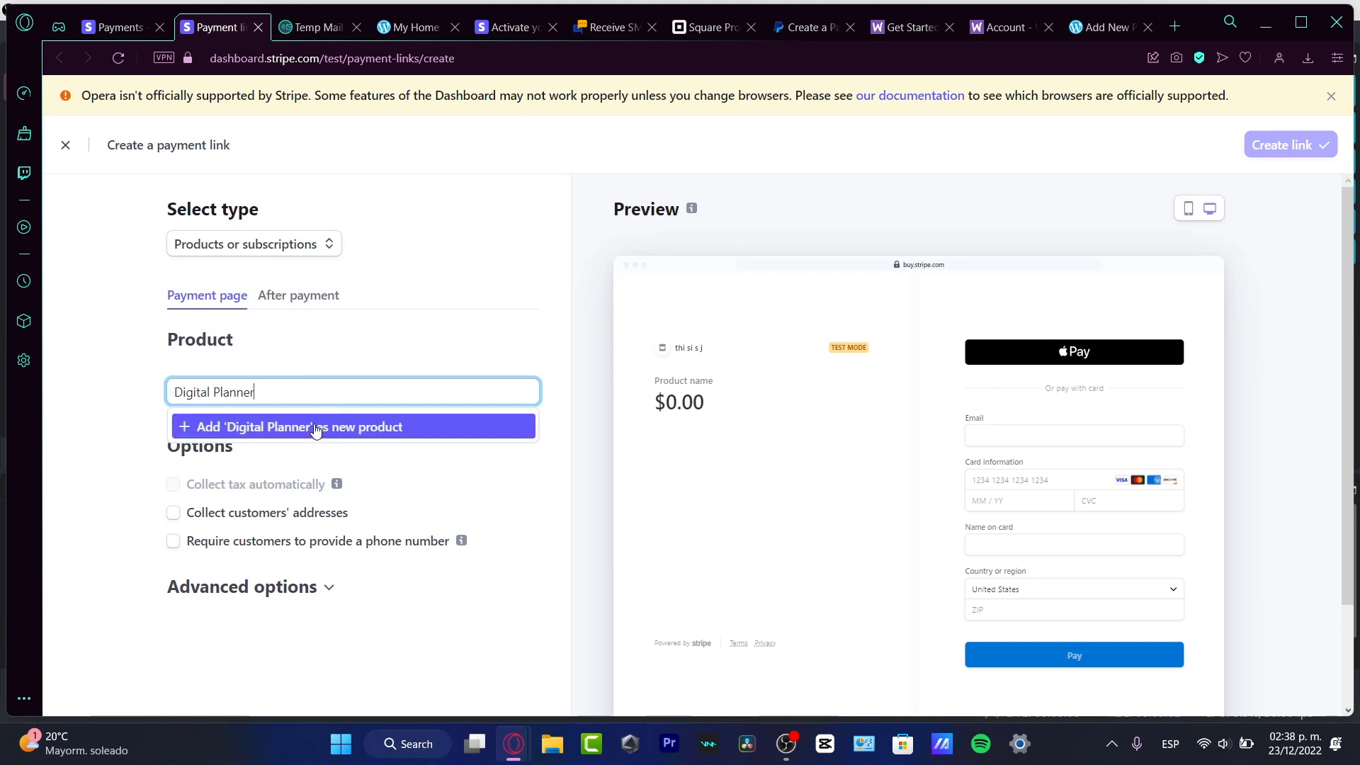
pyautogui.click(309, 426)
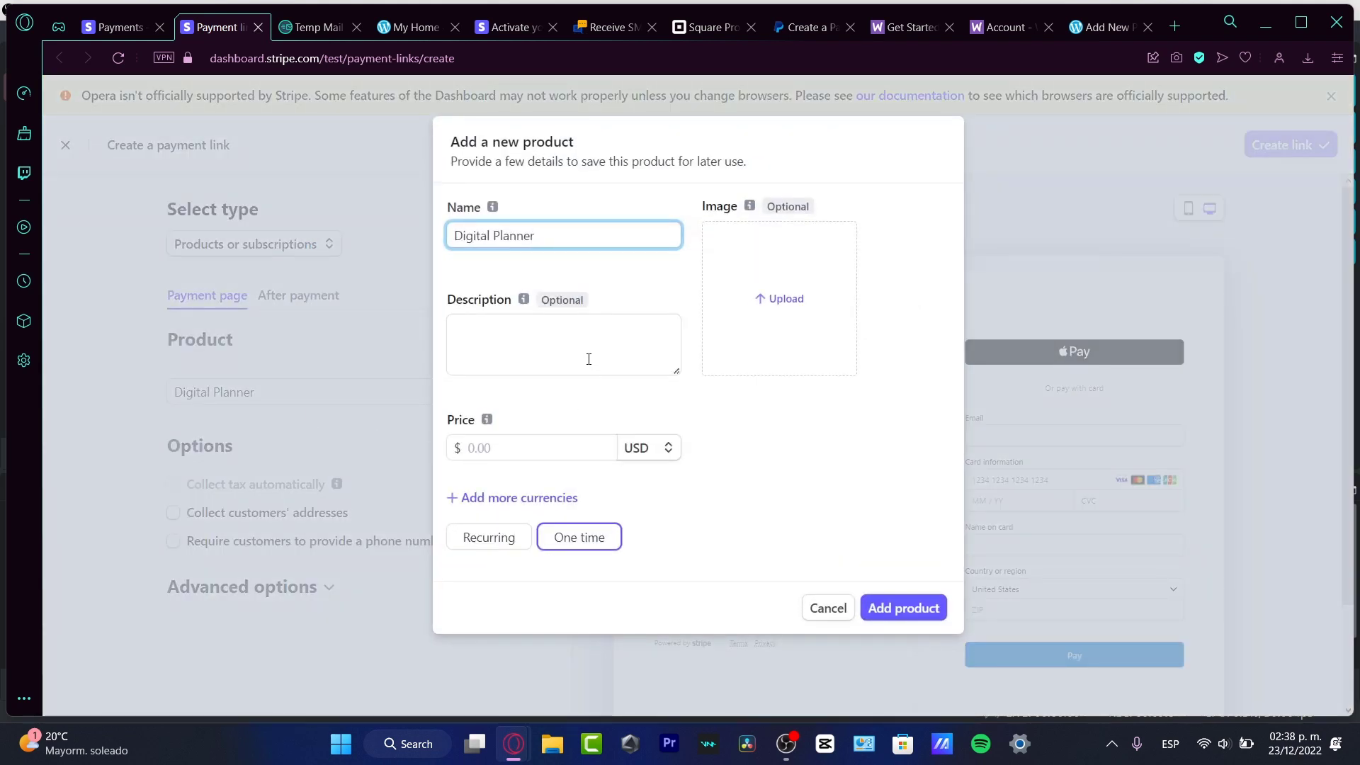
pyautogui.write('this is an aexample')
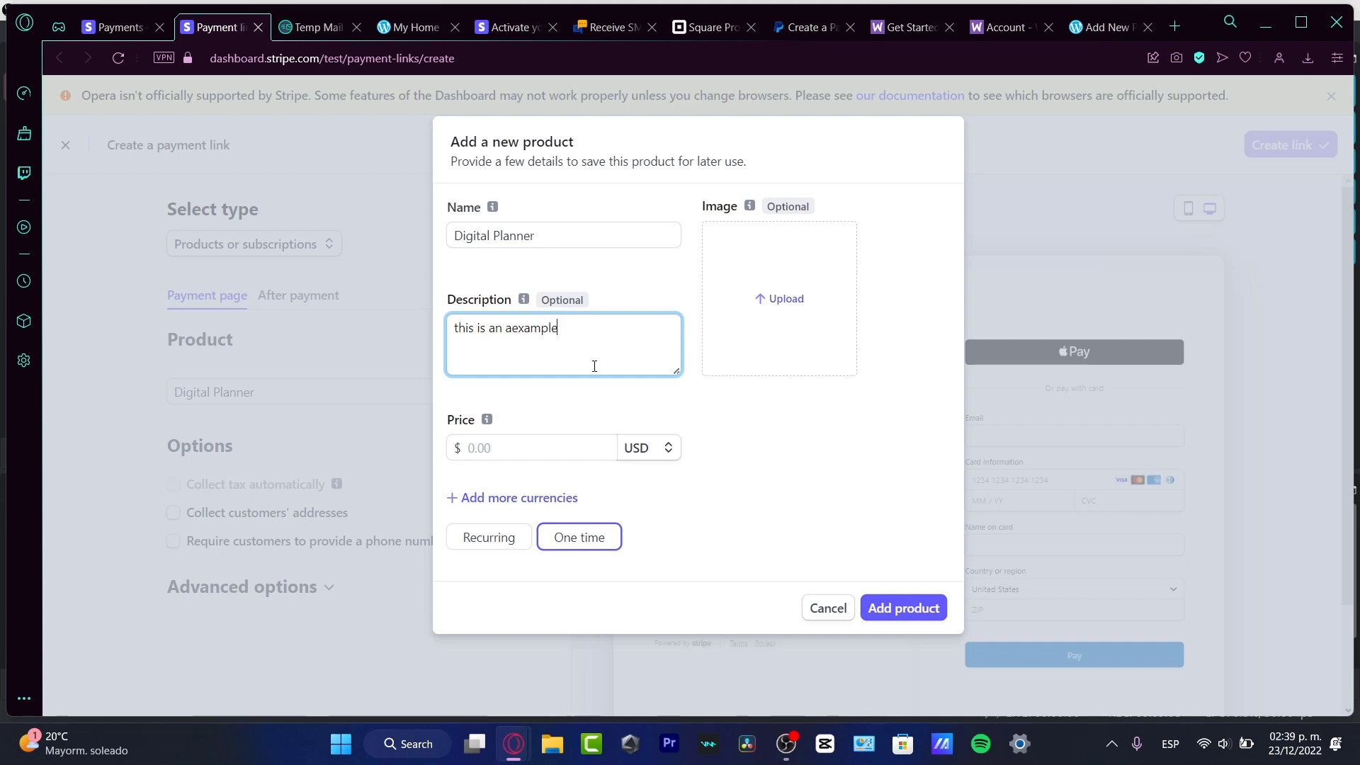
pyautogui.click(589, 447)
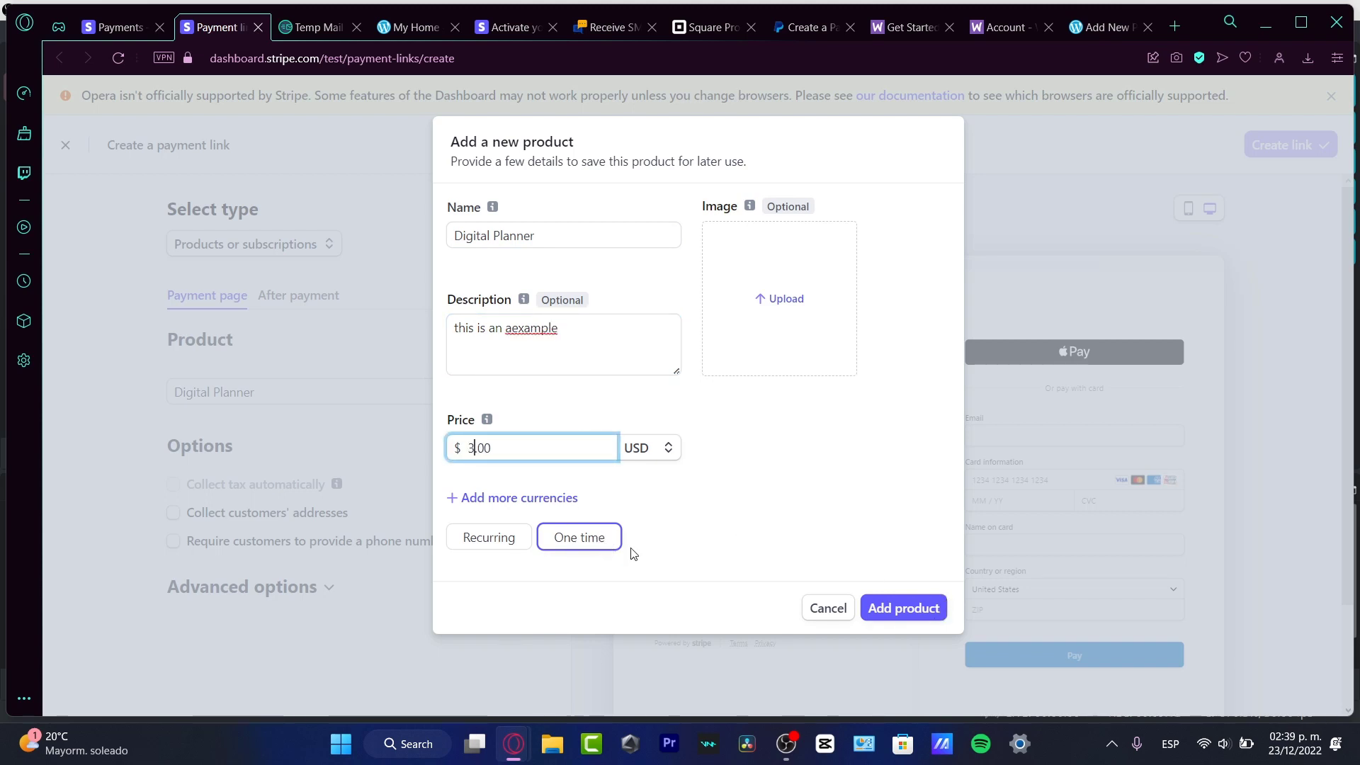
pyautogui.click(930, 608)
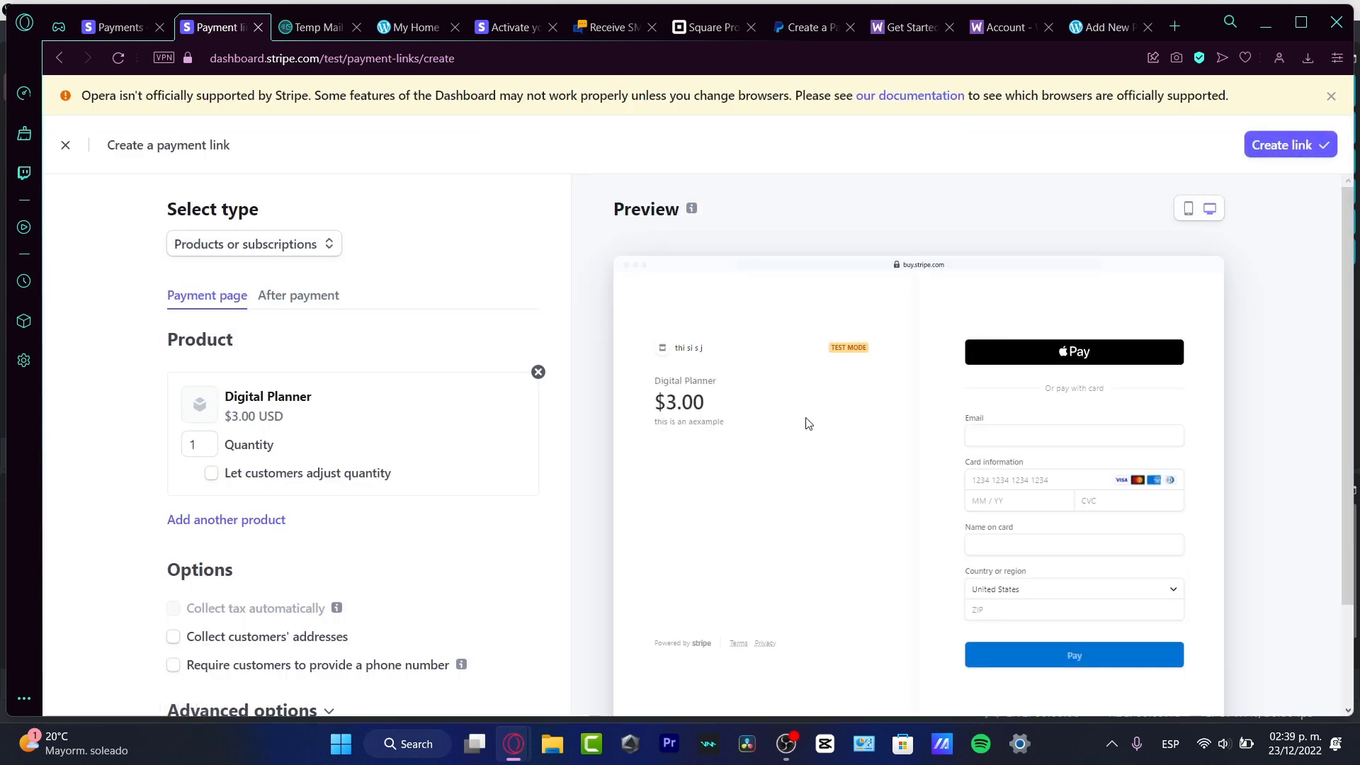
# Leave customer address collection off and require customers to provide a phone number
pyautogui.scroll(-2, 562, 523)
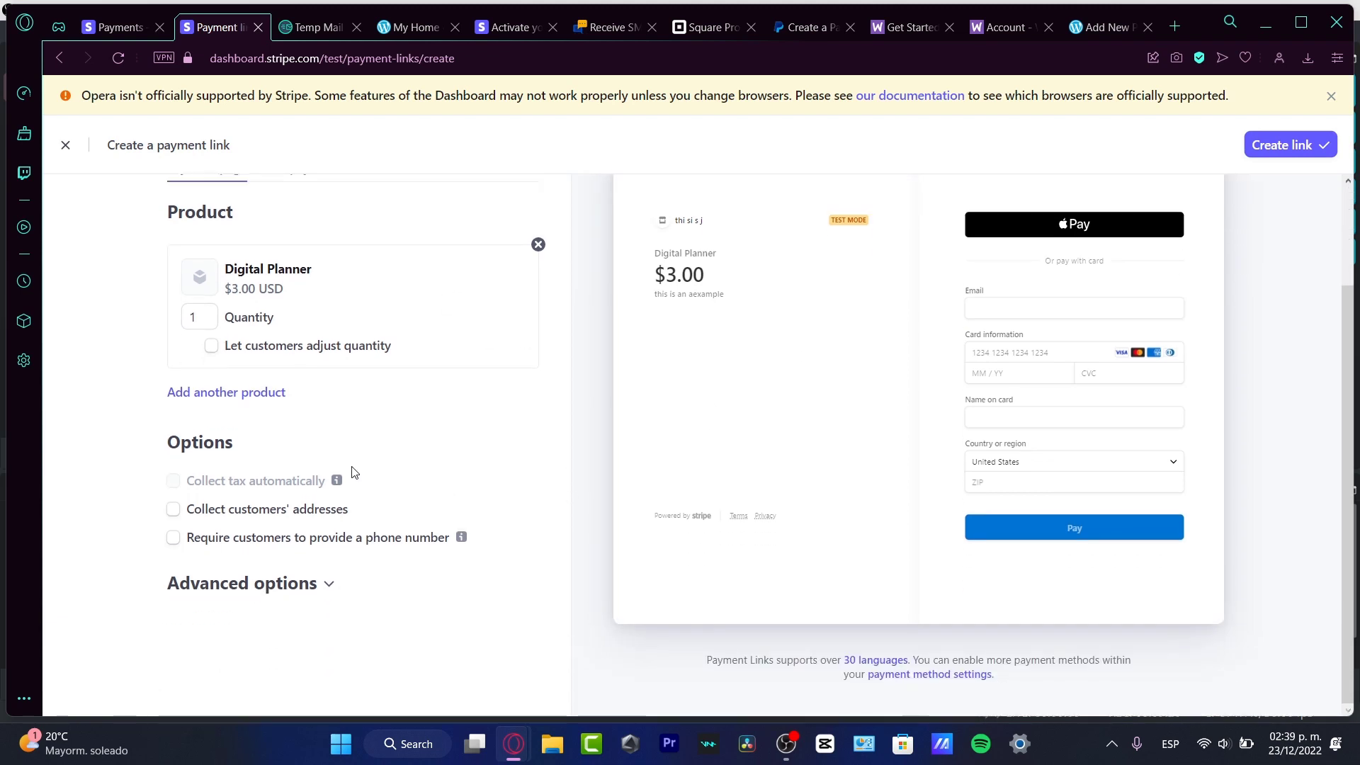
pyautogui.click(182, 506)
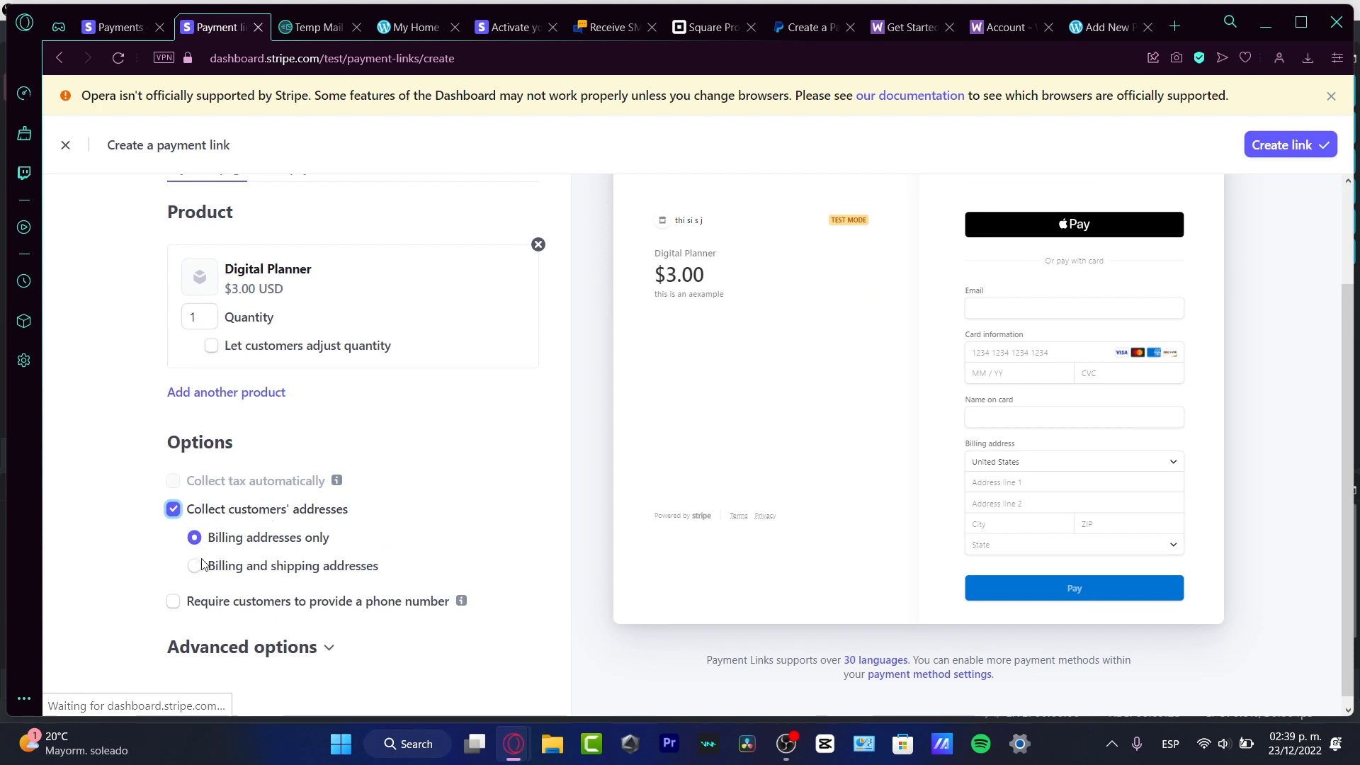
pyautogui.click(191, 515)
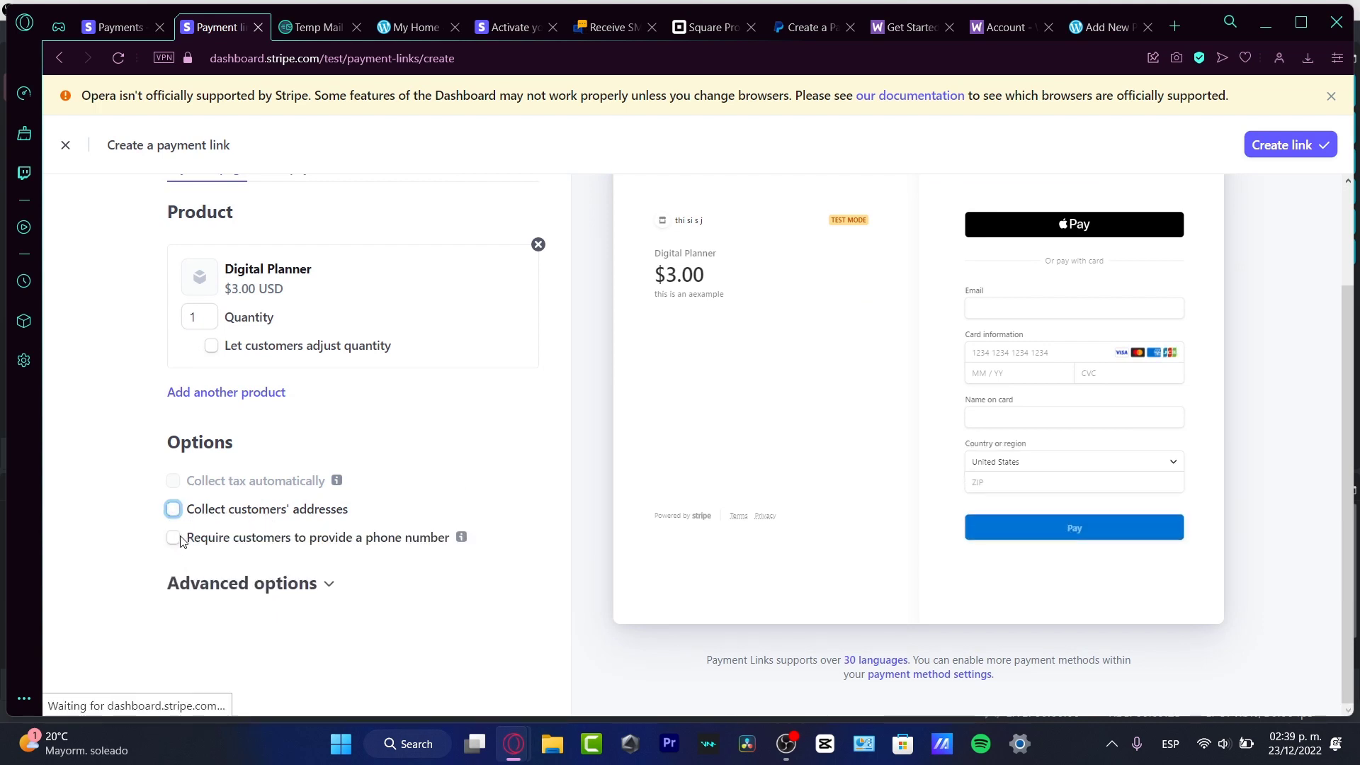
pyautogui.click(173, 541)
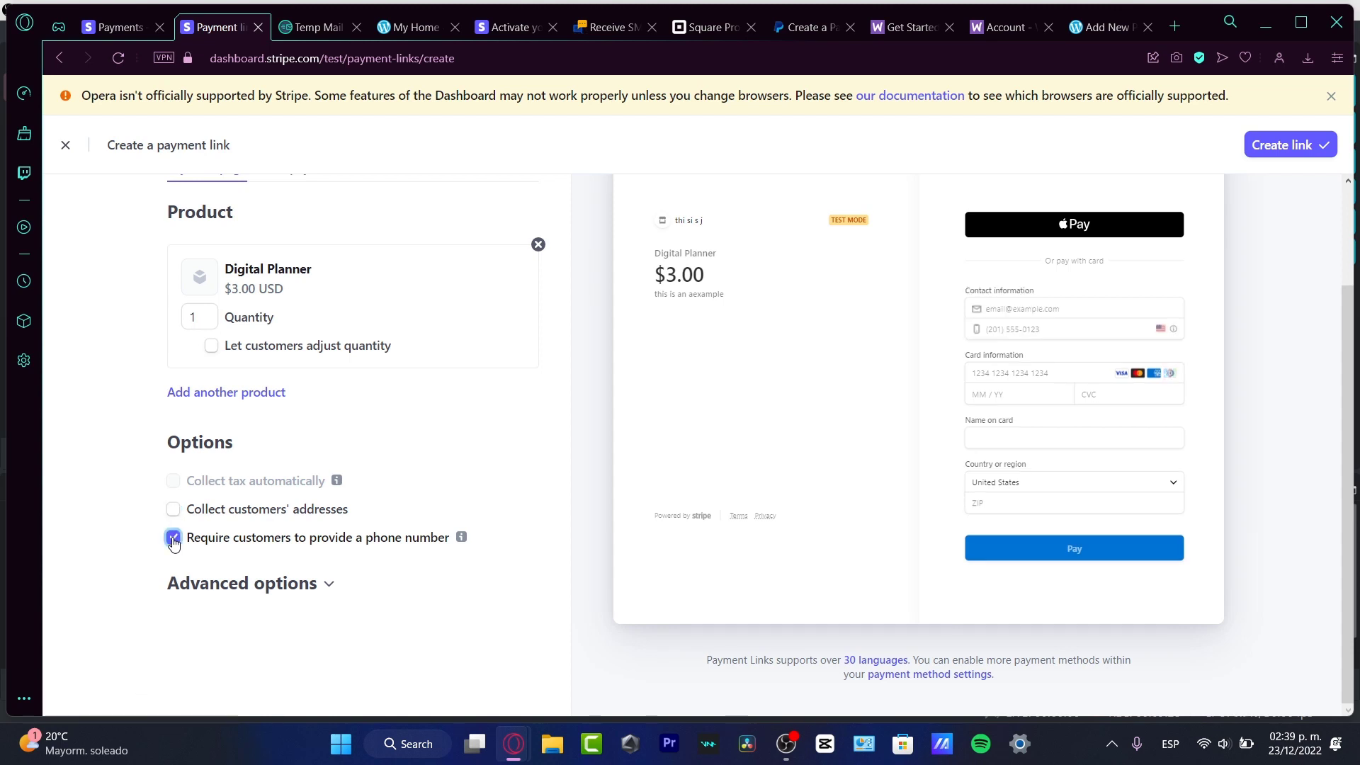
# In Advanced options, allow promotion codes and save payment details for future use, keeping Pay as the call to action
pyautogui.click(275, 582)
pyautogui.scroll(-1, 316, 531)
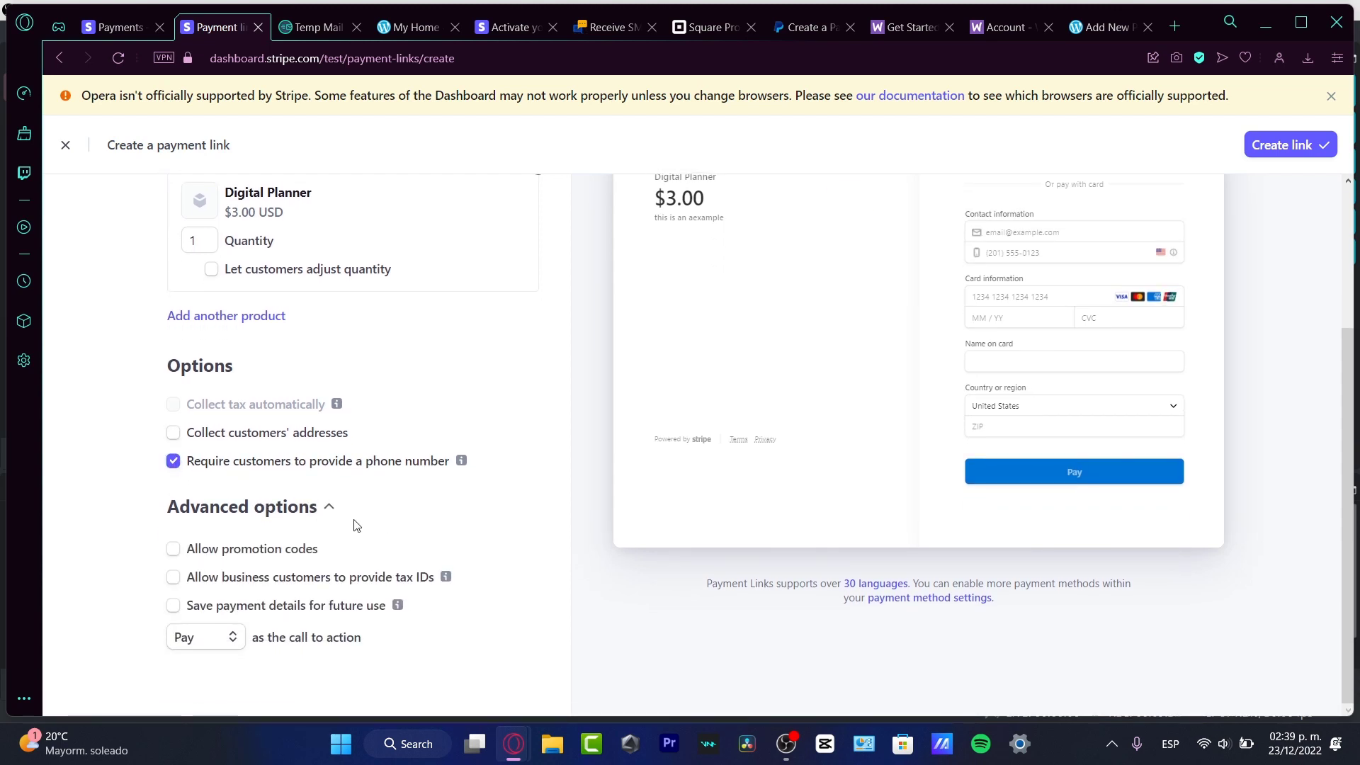
pyautogui.click(236, 557)
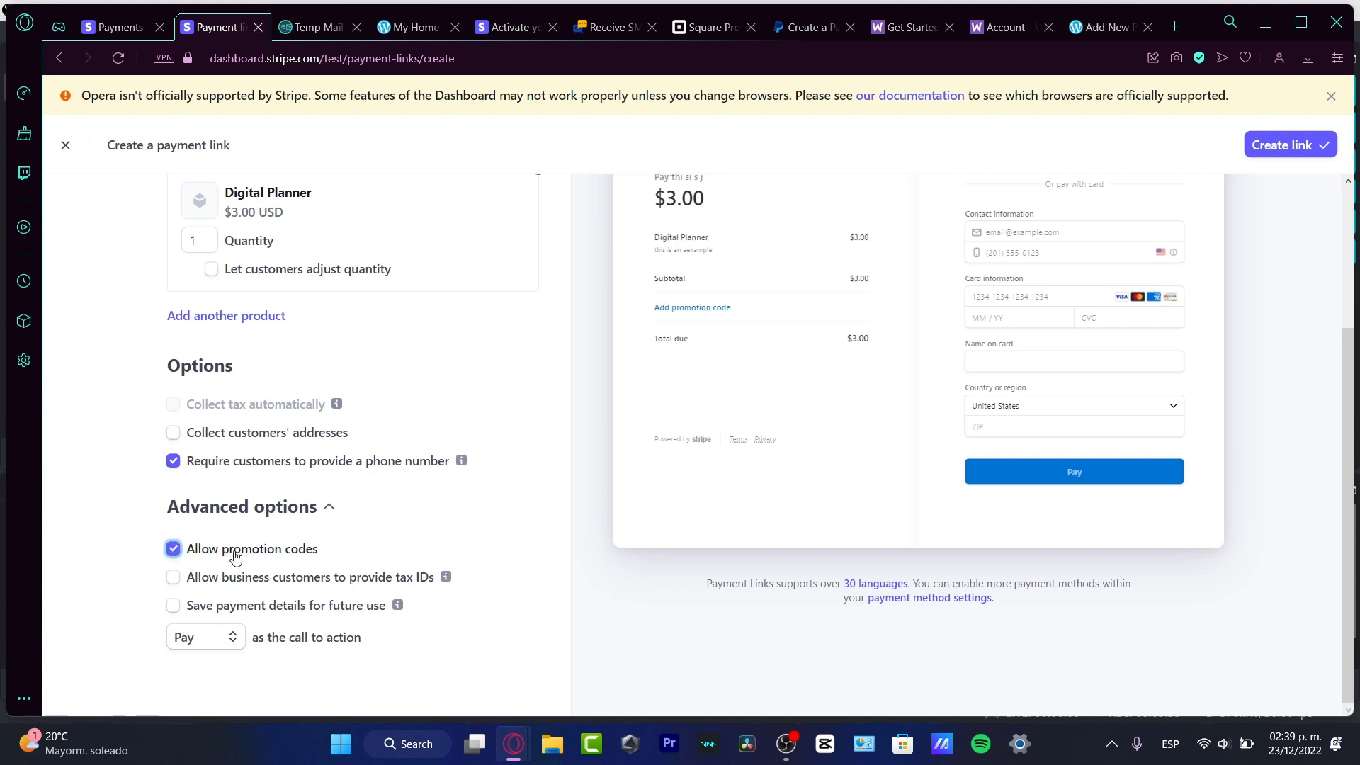
pyautogui.click(279, 607)
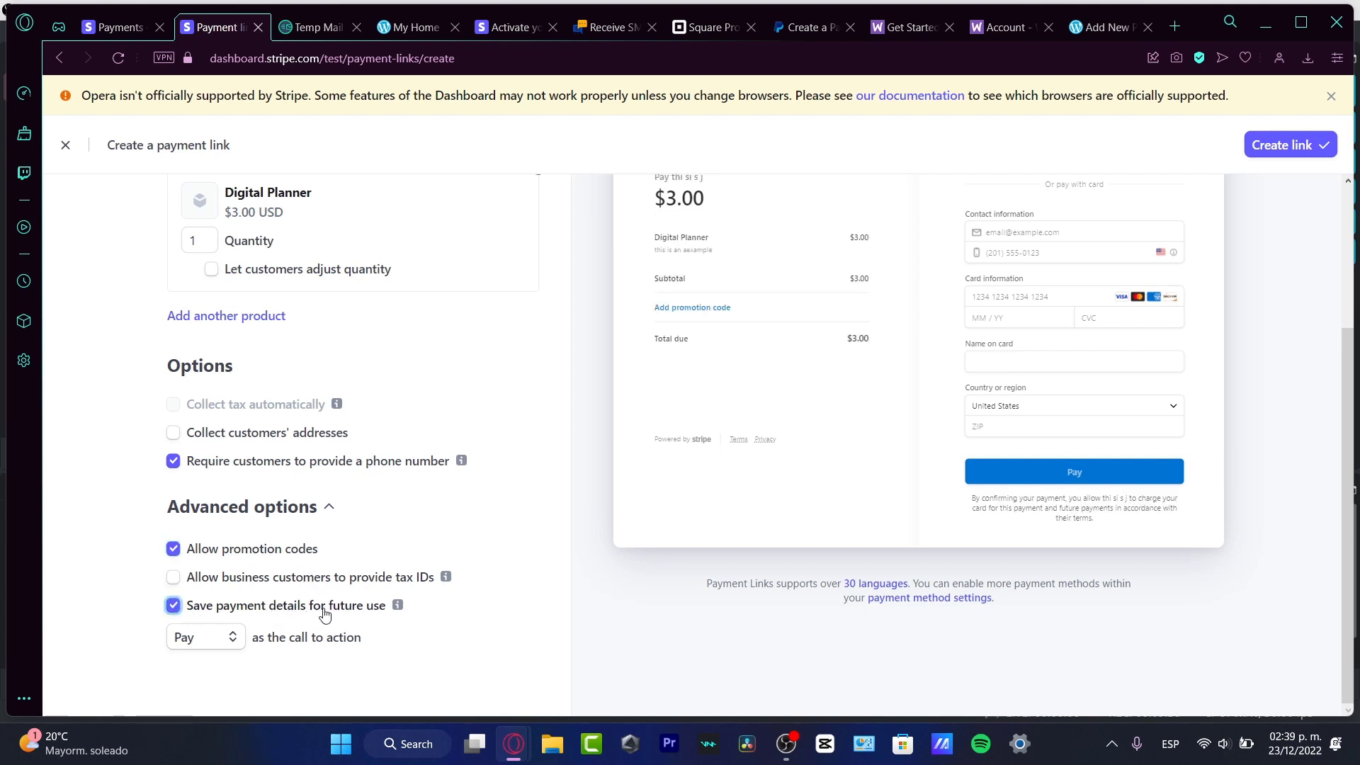
pyautogui.click(229, 637)
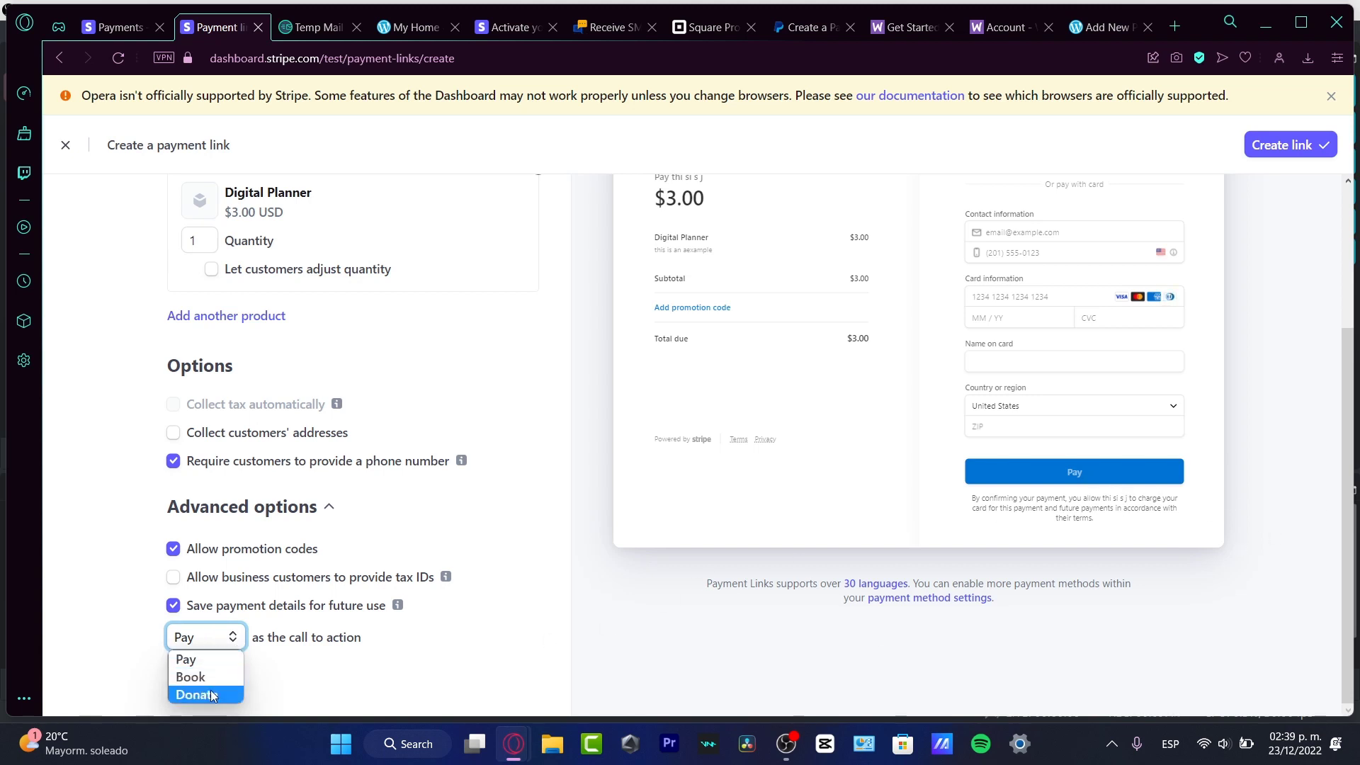
pyautogui.click(202, 660)
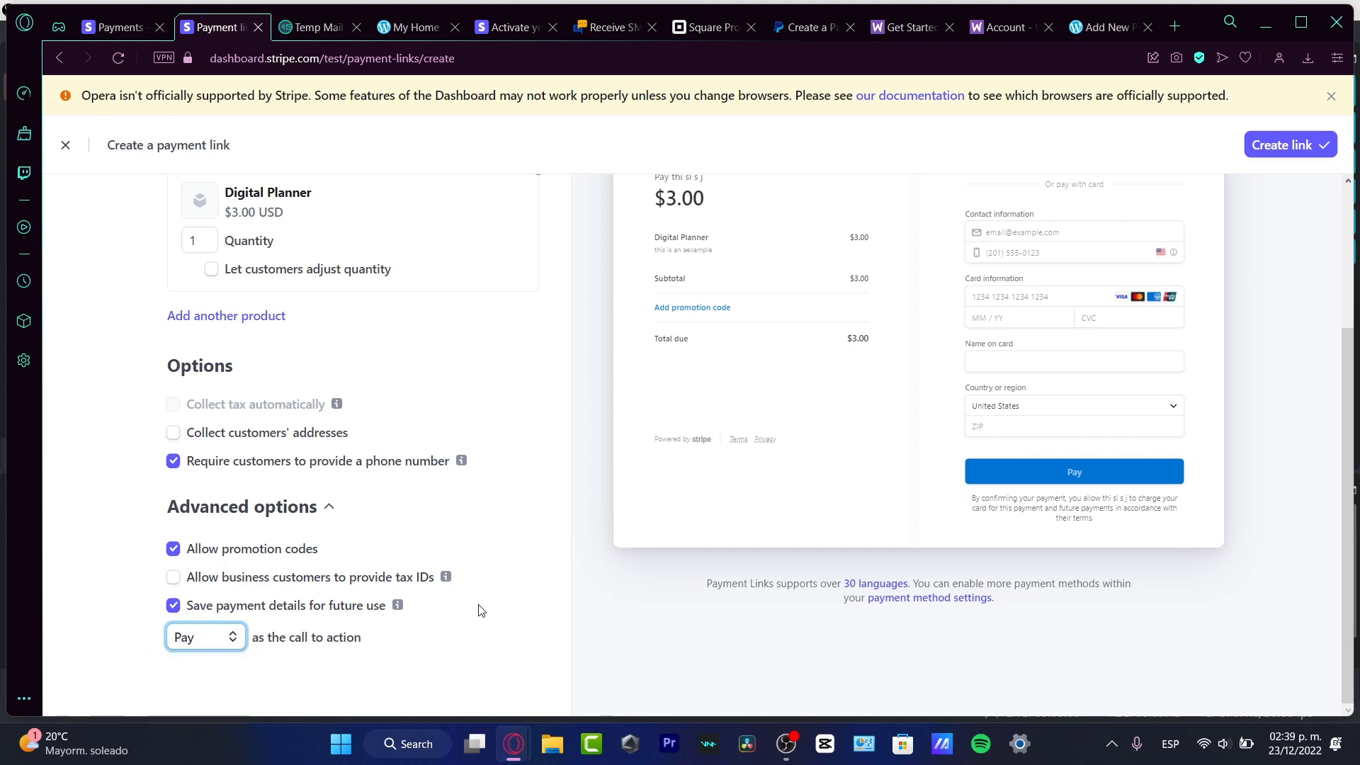
pyautogui.scroll(3, 489, 607)
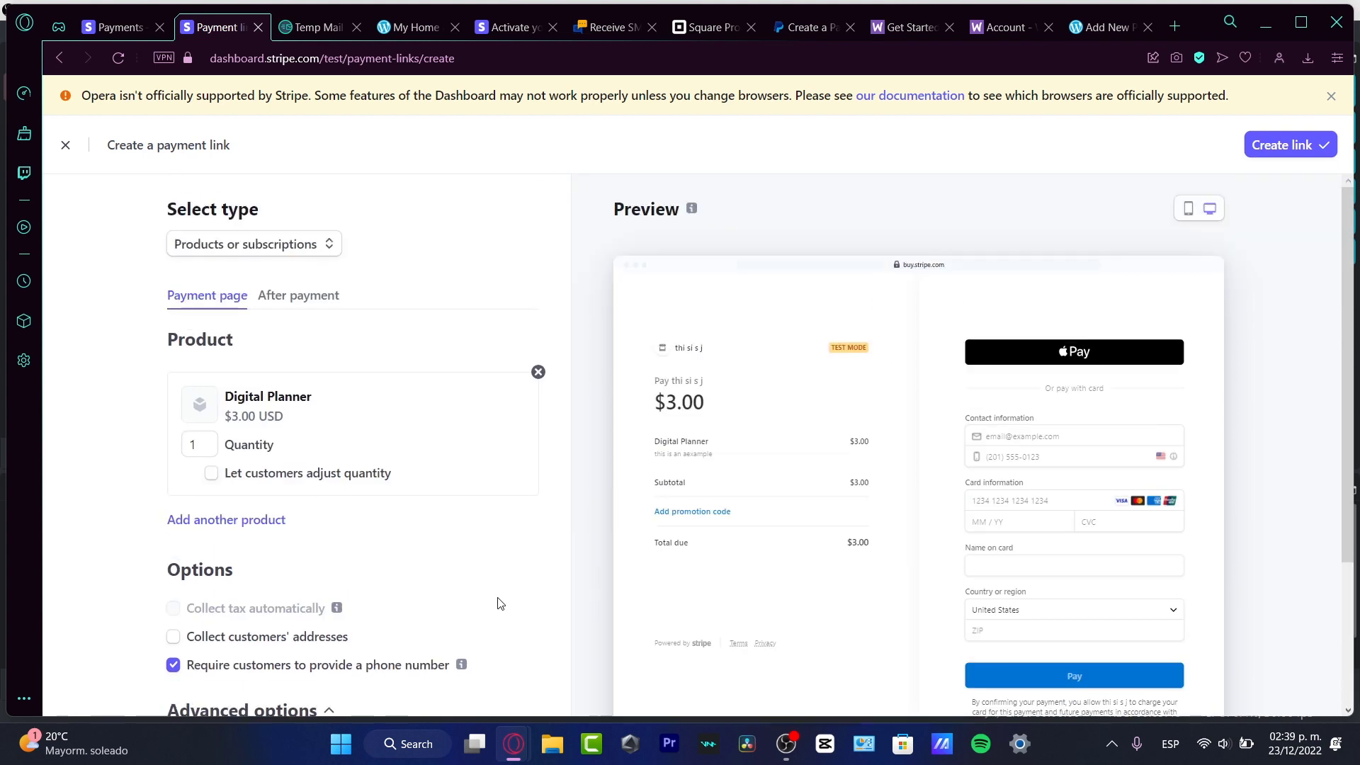
# Create the Digital Planner payment link and paste its copied URL into a new browser tab
pyautogui.click(1310, 147)
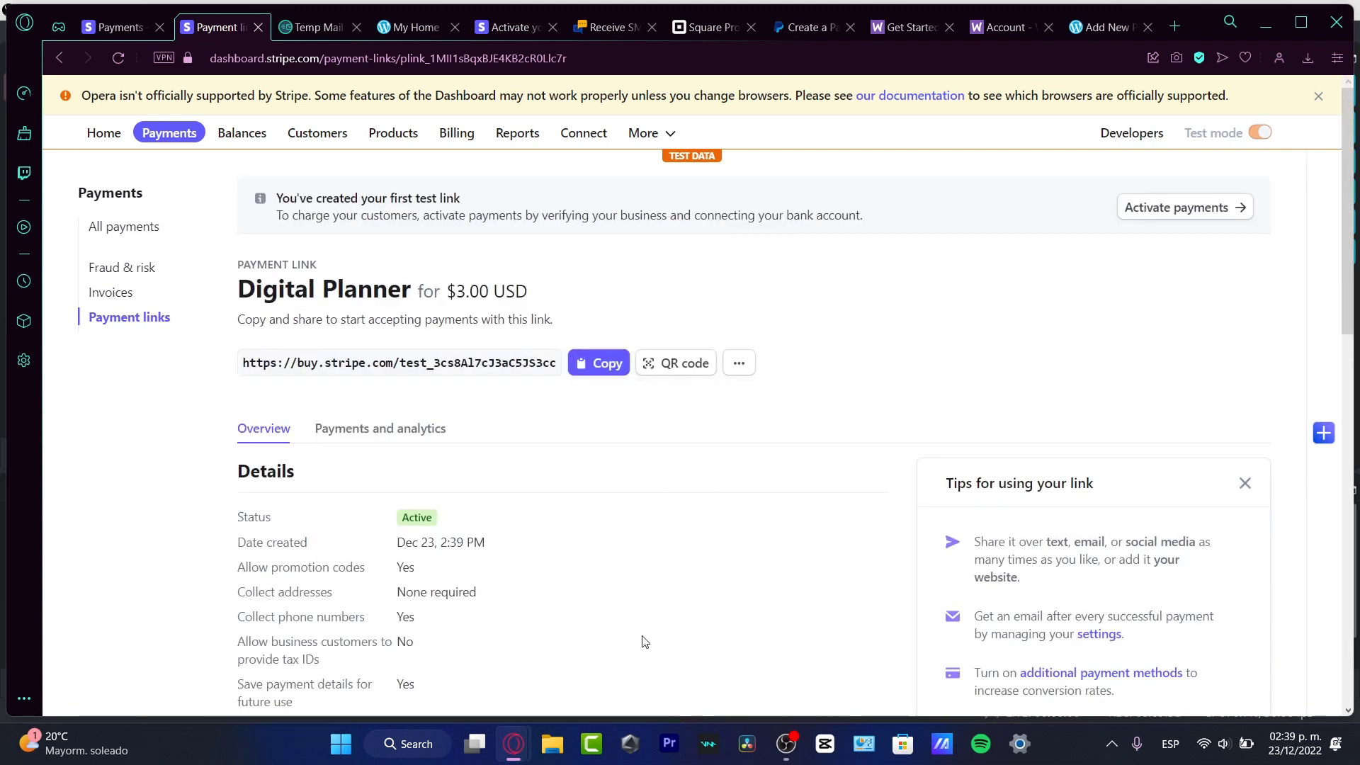
pyautogui.click(608, 374)
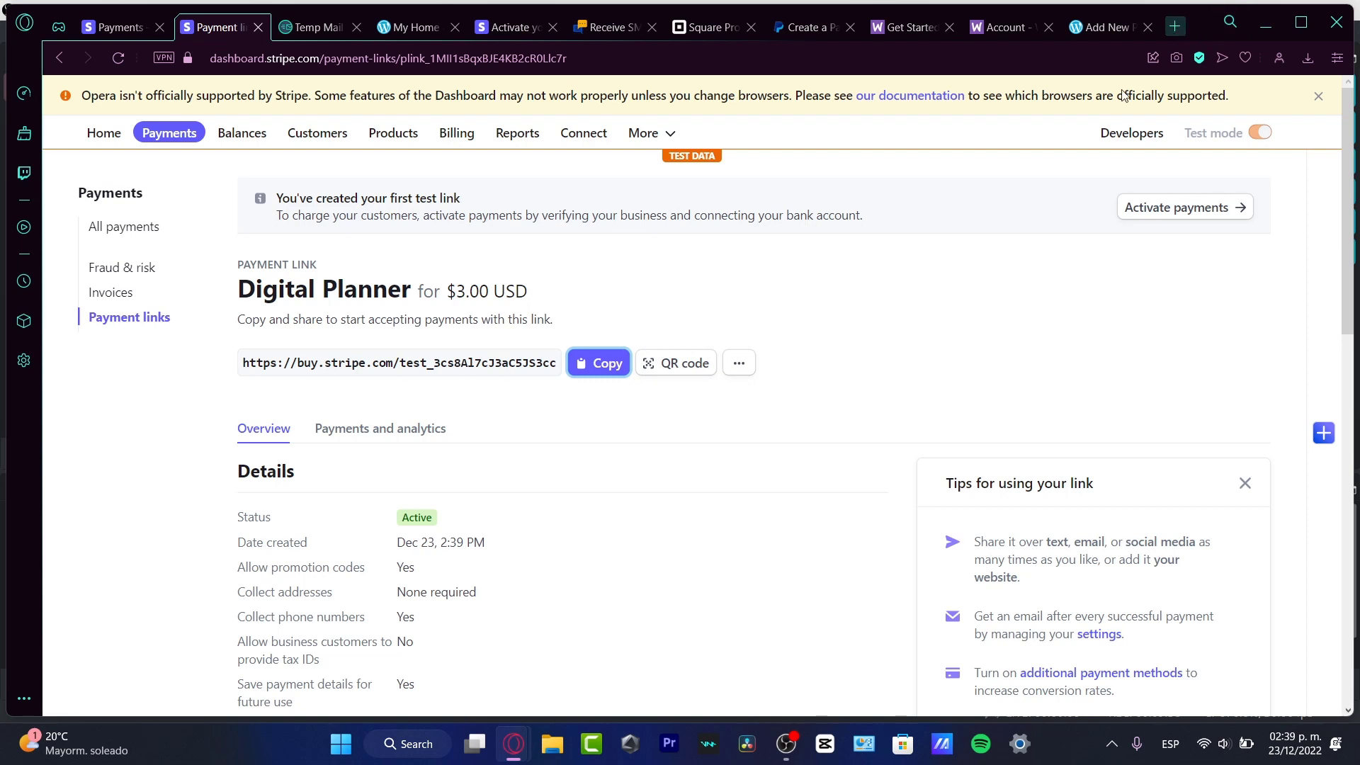
pyautogui.click(1175, 26)
pyautogui.hotkey('ctrl', 'v')
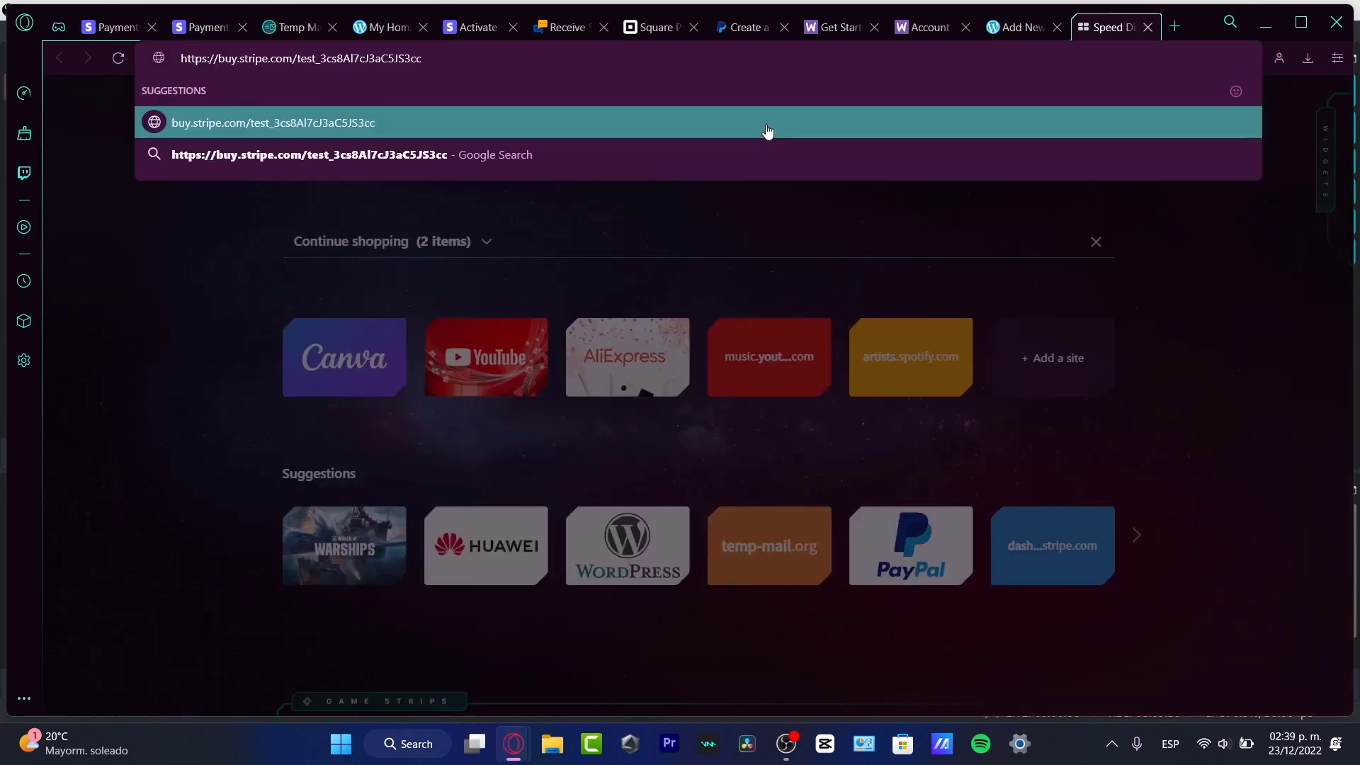